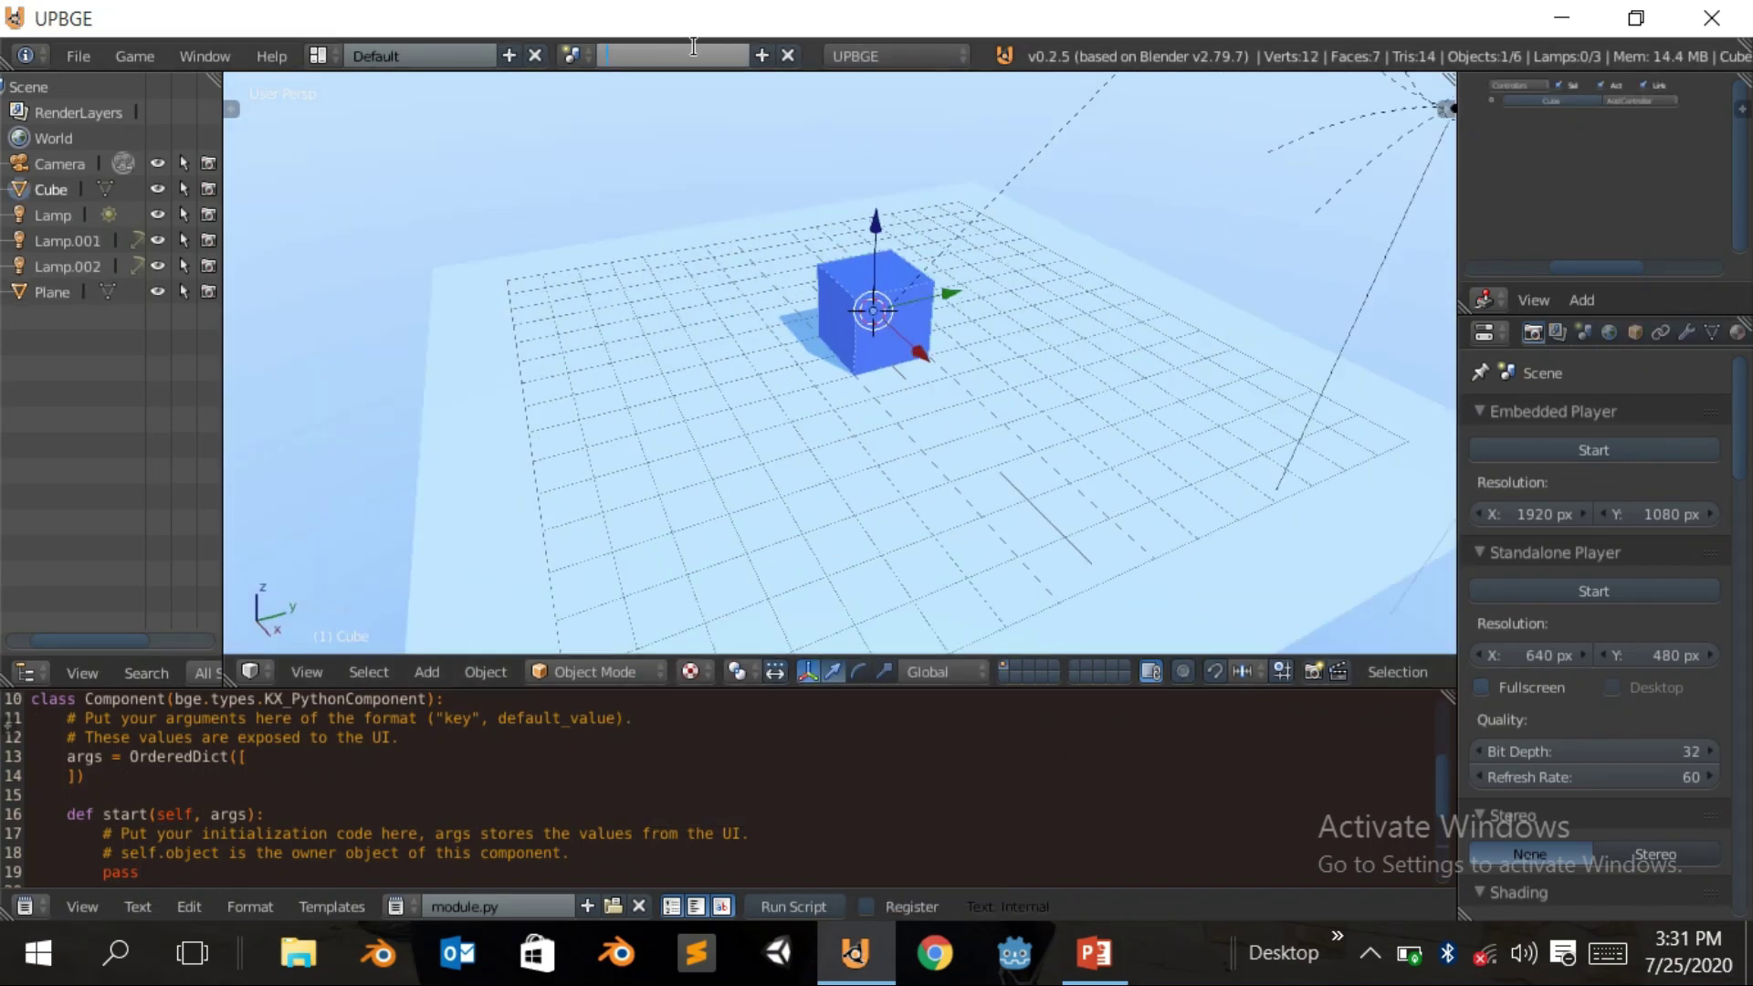
# Switch the text editor area to the Logic Editor and add keyboard sensors to the cube
pyautogui.scroll(3, 273, 794)
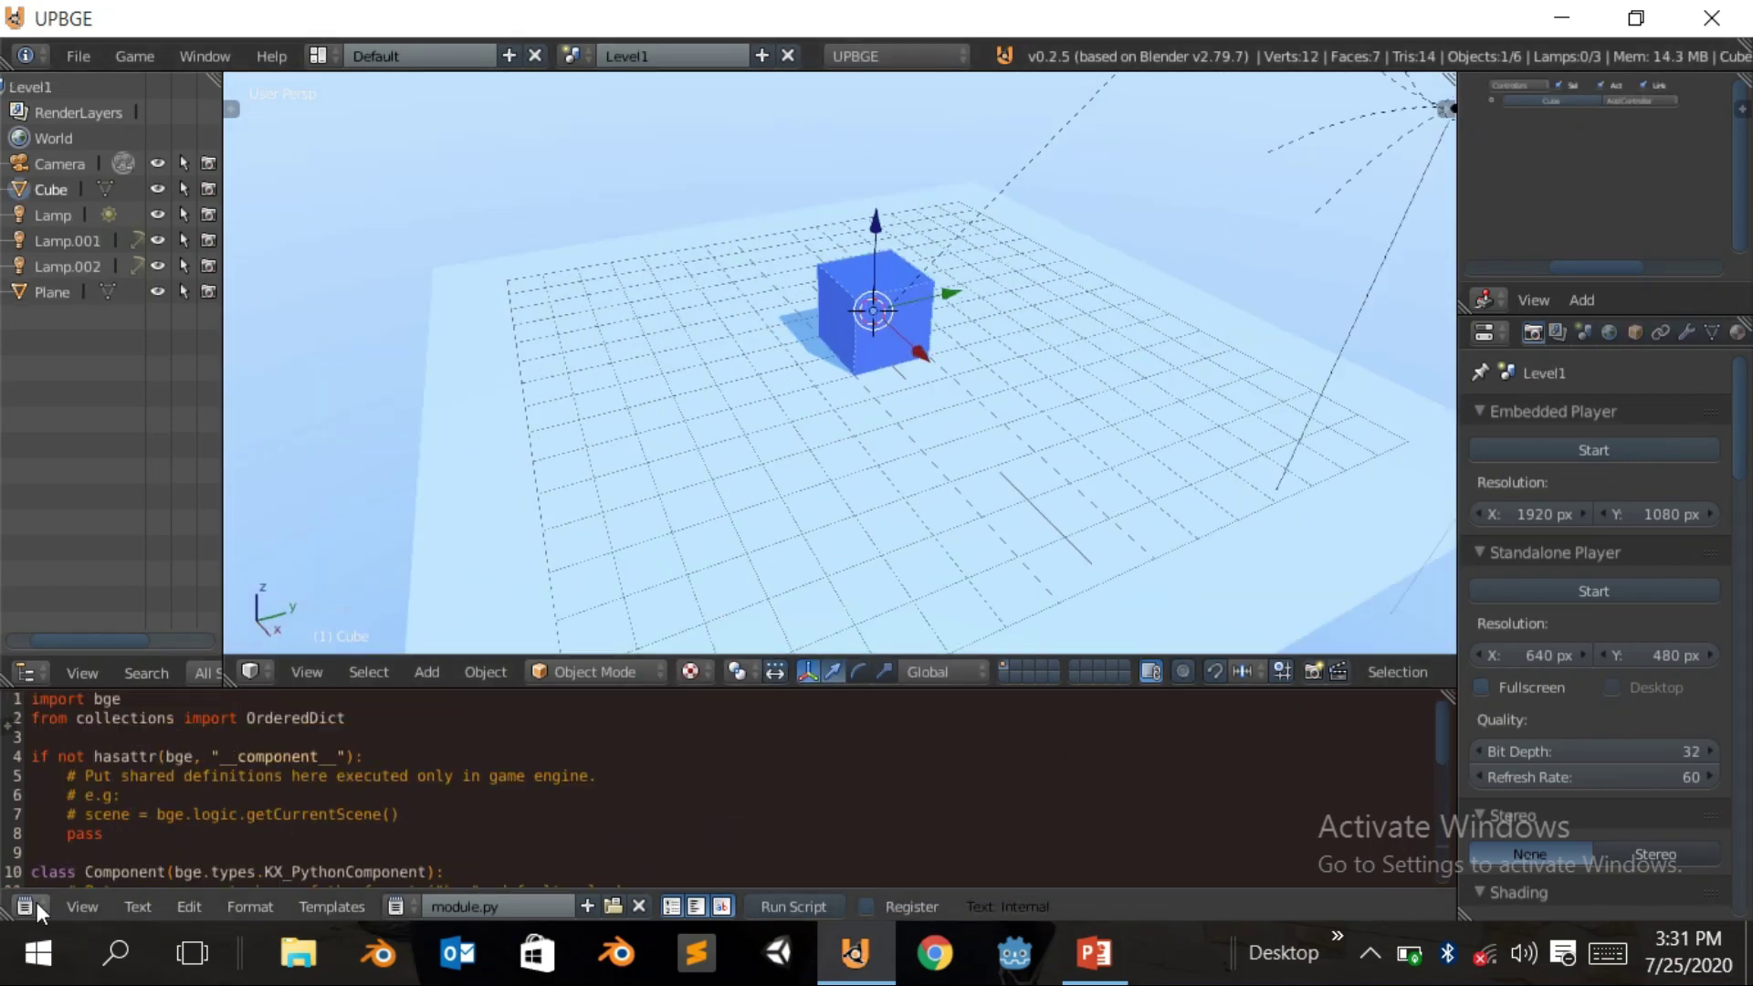
pyautogui.click(36, 904)
pyautogui.click(83, 607)
pyautogui.scroll(-3, 708, 825)
pyautogui.click(300, 729)
pyautogui.click(299, 595)
pyautogui.click(300, 729)
pyautogui.click(299, 595)
pyautogui.click(212, 724)
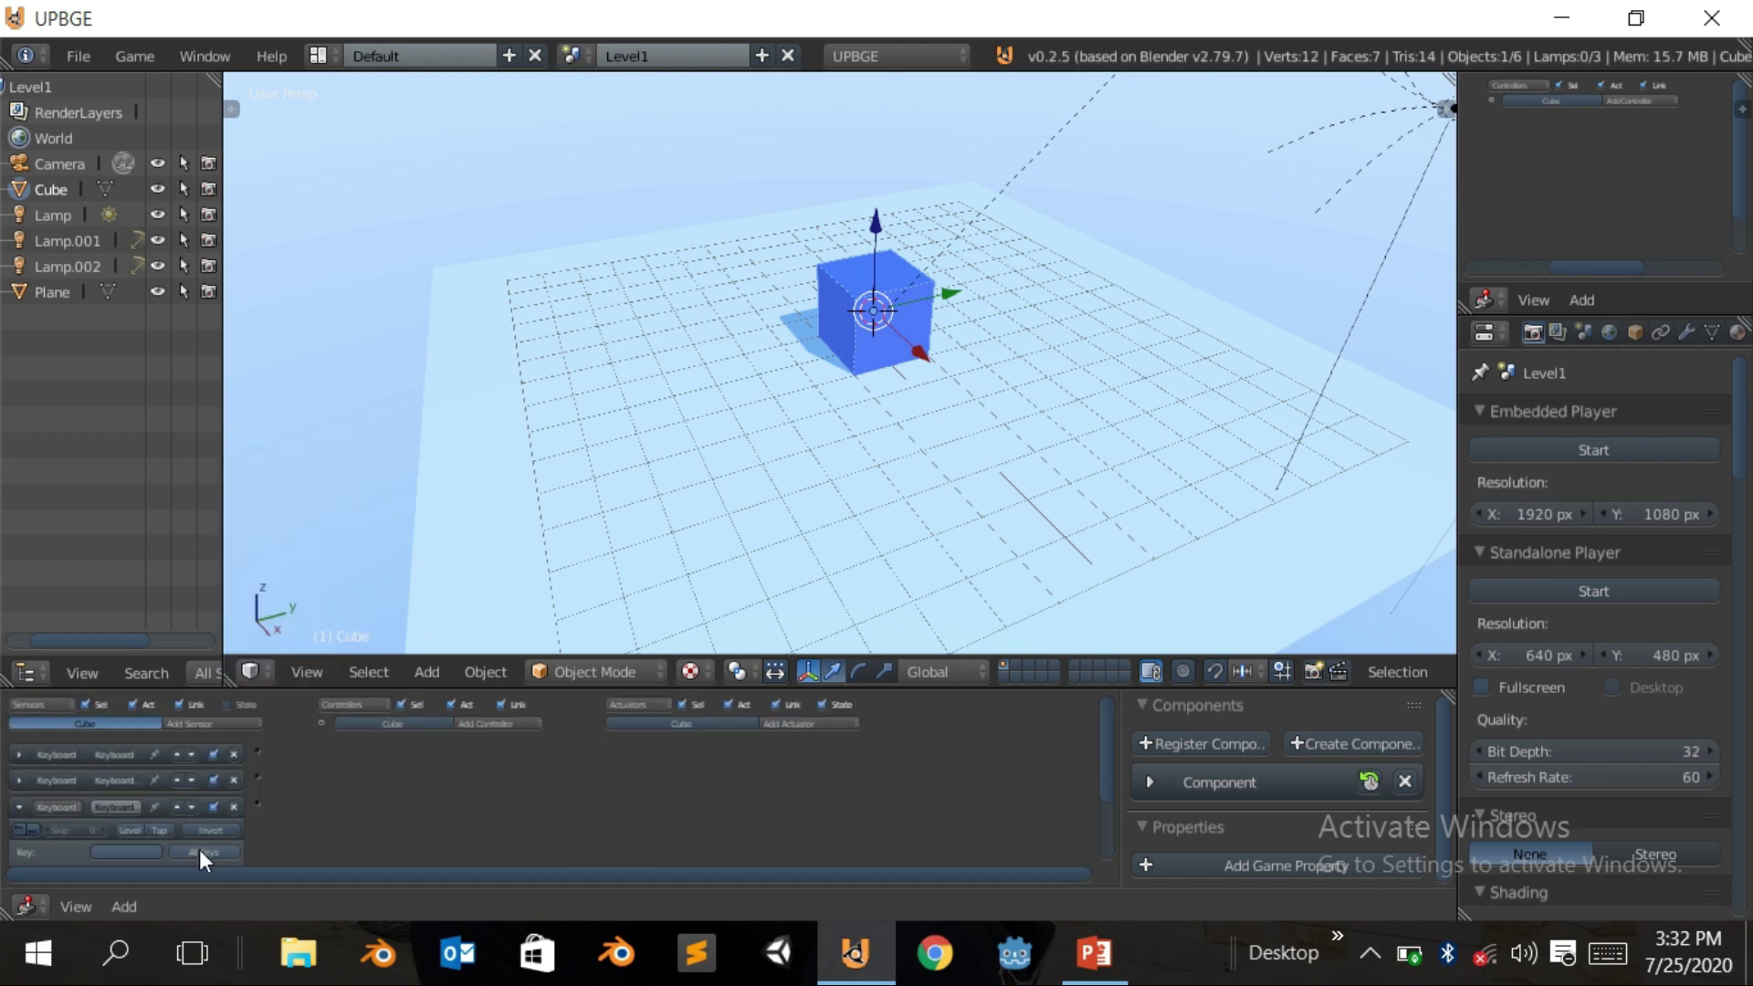
# Collapse the settings of the cube's third keyboard sensor
pyautogui.click(19, 806)
pyautogui.scroll(4, 20, 772)
pyautogui.hotkey('shift', 'a')
pyautogui.click(243, 801)
pyautogui.click(29, 774)
pyautogui.click(29, 774)
# Add a Motion actuator to the cube
pyautogui.moveTo(821, 776); pyautogui.dragTo(424, 799, button='middle')
pyautogui.click(997, 713)
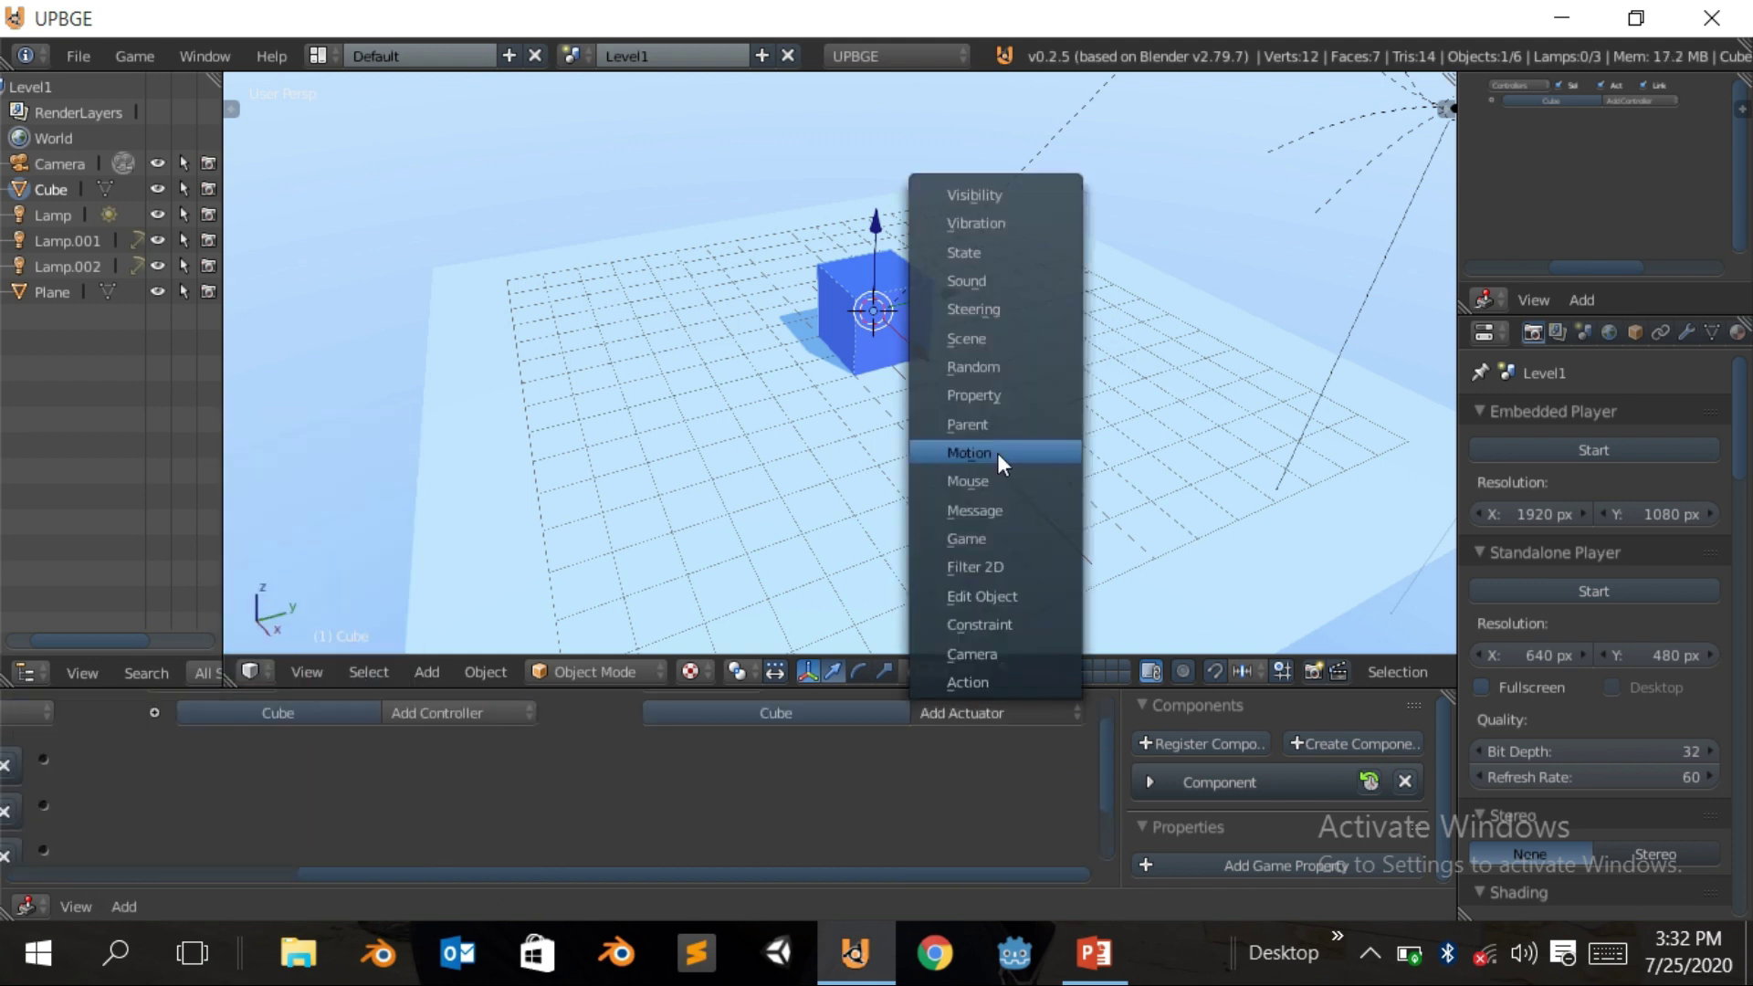
pyautogui.click(967, 452)
pyautogui.scroll(1, 984, 815)
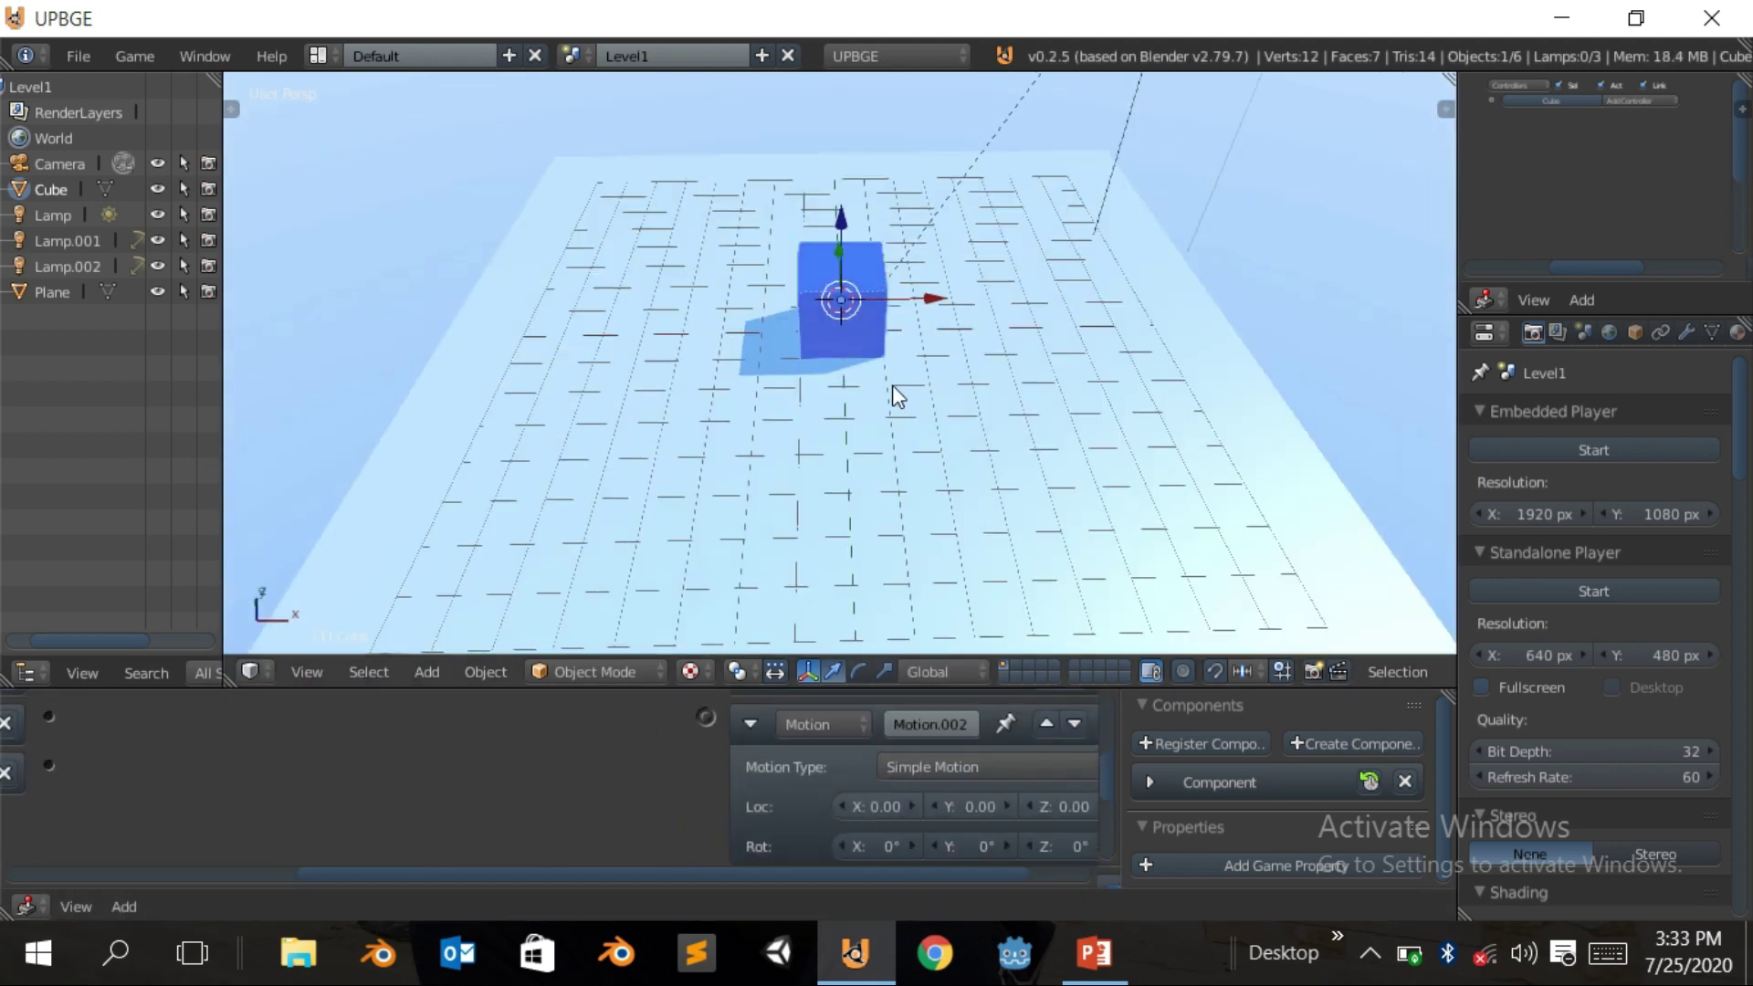
# Collapse the Motion actuator and link the cube's three keyboard sensors to their Motion actuators
pyautogui.click(750, 724)
pyautogui.moveTo(585, 730); pyautogui.dragTo(839, 848, button='middle')
pyautogui.moveTo(305, 758); pyautogui.dragTo(911, 763)
pyautogui.moveTo(356, 749); pyautogui.dragTo(964, 748)
pyautogui.moveTo(358, 792); pyautogui.dragTo(964, 792)
pyautogui.moveTo(356, 837); pyautogui.dragTo(964, 837)
pyautogui.moveTo(569, 770); pyautogui.dragTo(613, 792, button='middle')
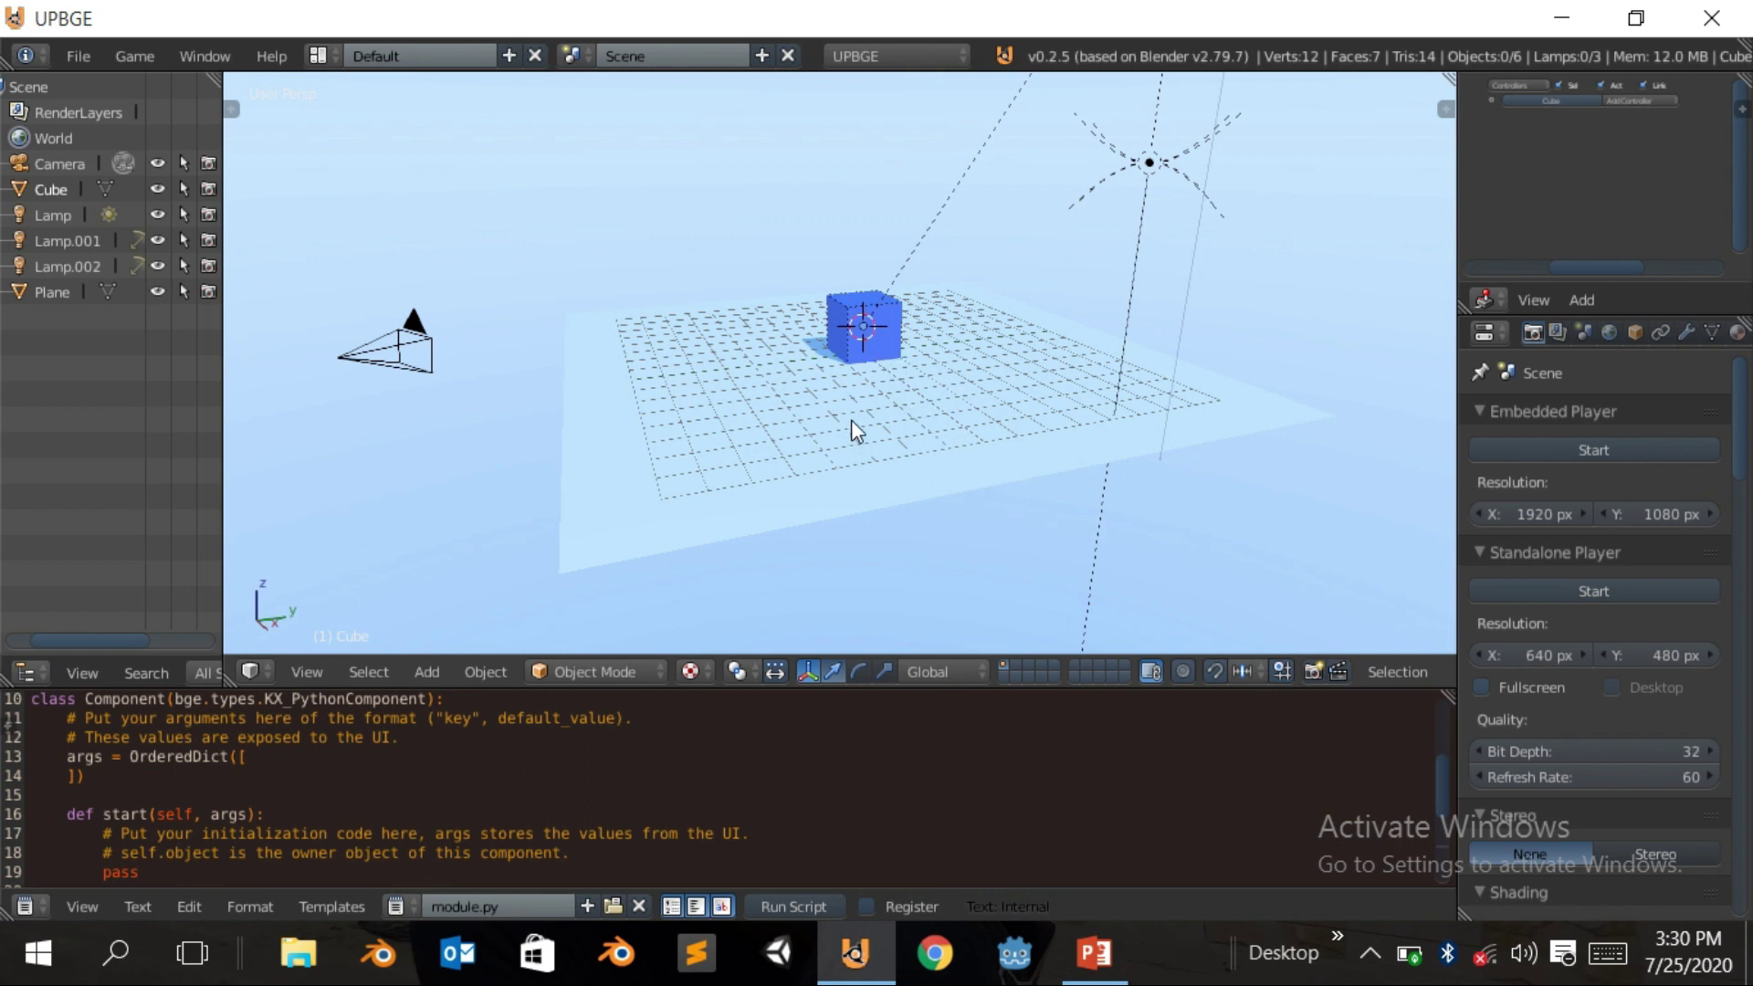
# Inspect the starting scene with its cube, ground plane, camera and lamps from several angles
pyautogui.click(855, 58)
pyautogui.click(853, 62)
pyautogui.moveTo(880, 419); pyautogui.dragTo(966, 252, button='middle')
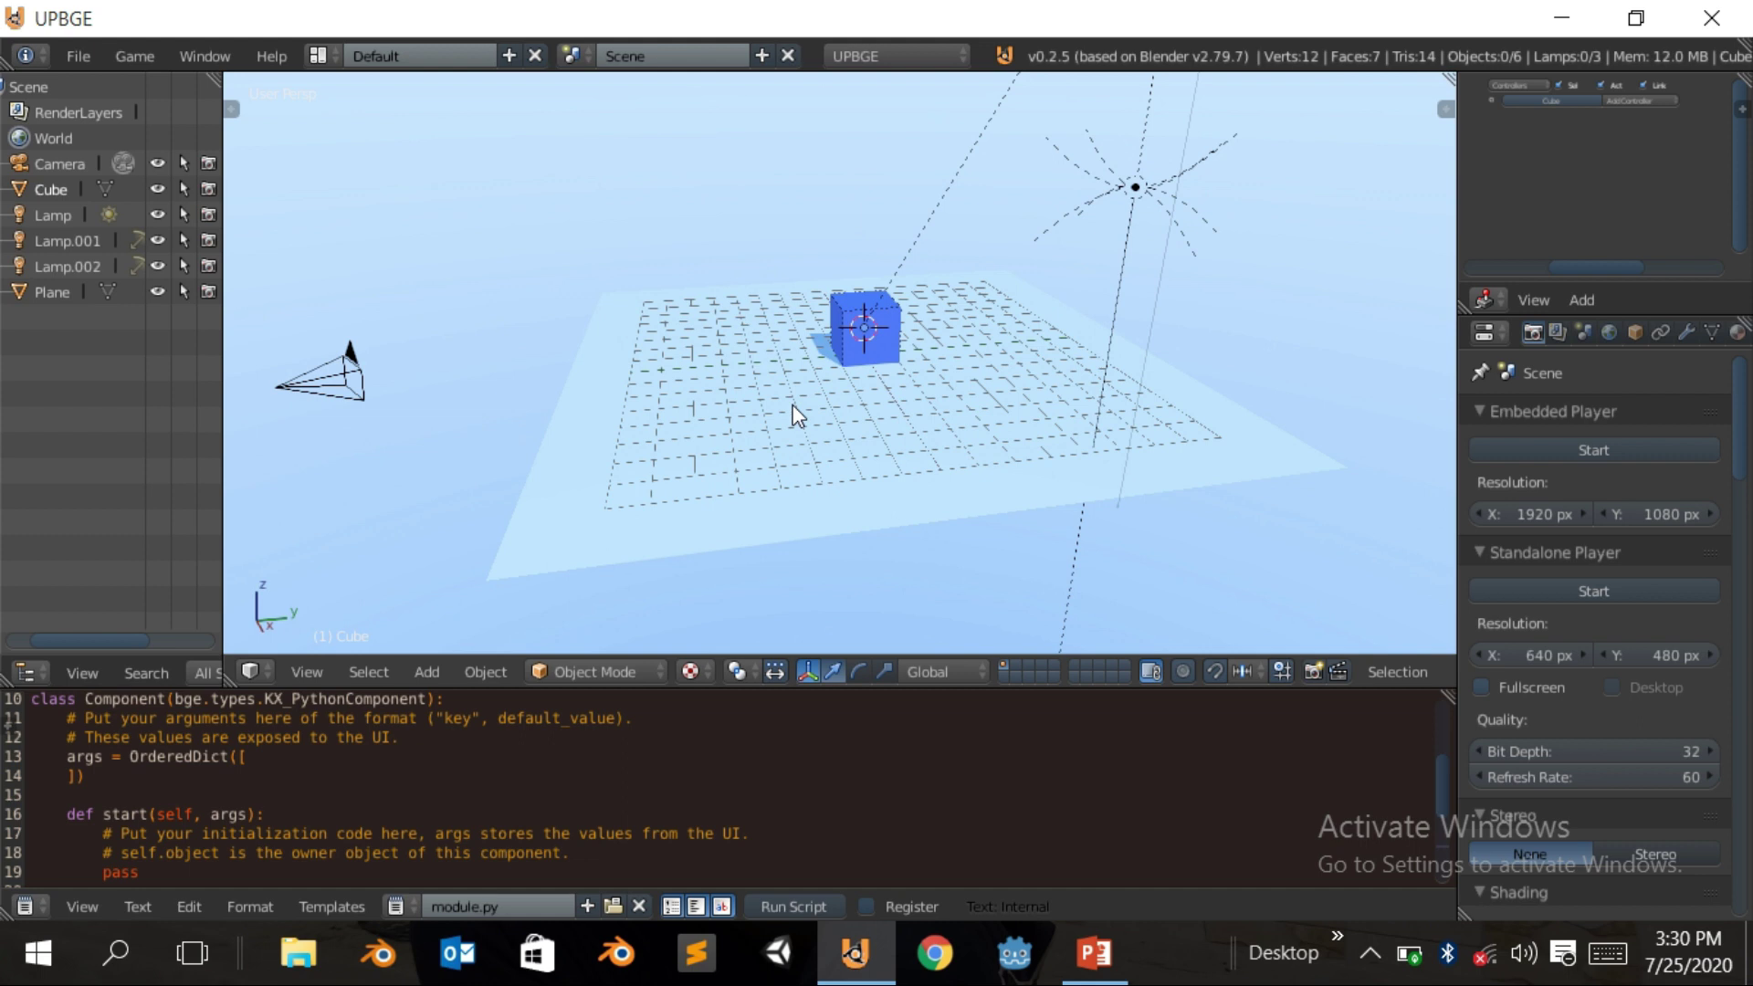
pyautogui.moveTo(852, 436); pyautogui.dragTo(878, 466, button='middle')
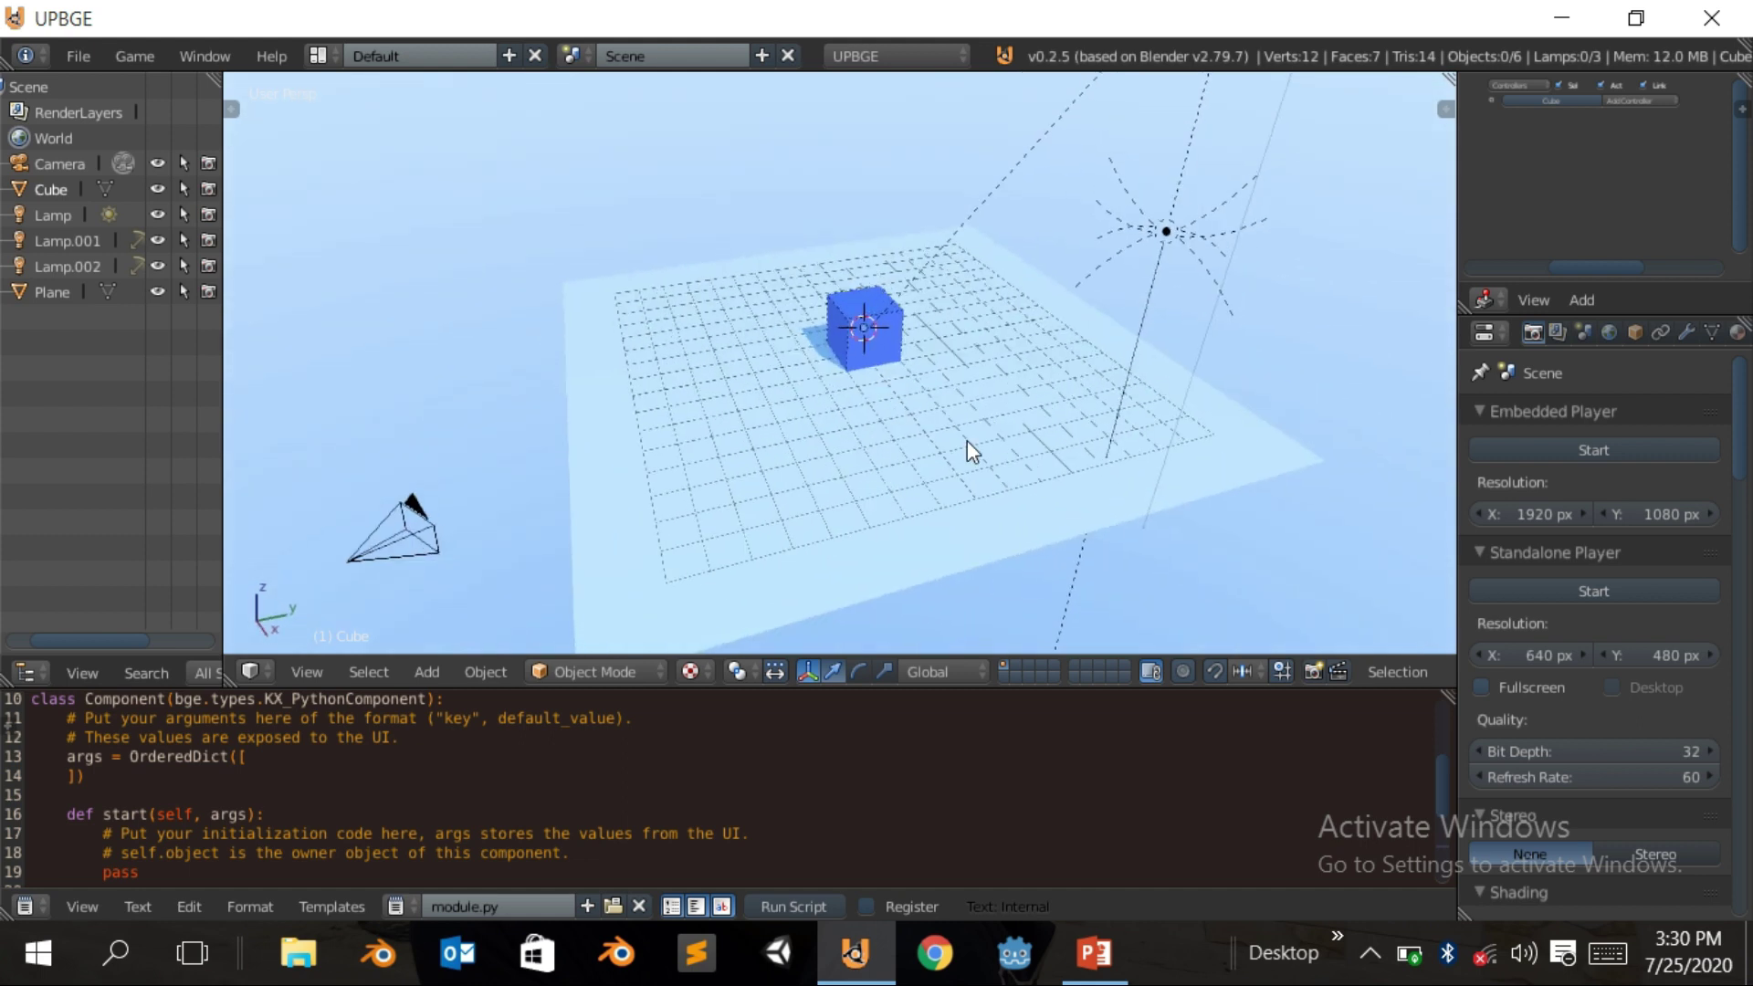
pyautogui.scroll(-2, 1001, 516)
pyautogui.scroll(2, 1001, 517)
pyautogui.scroll(-2, 1001, 517)
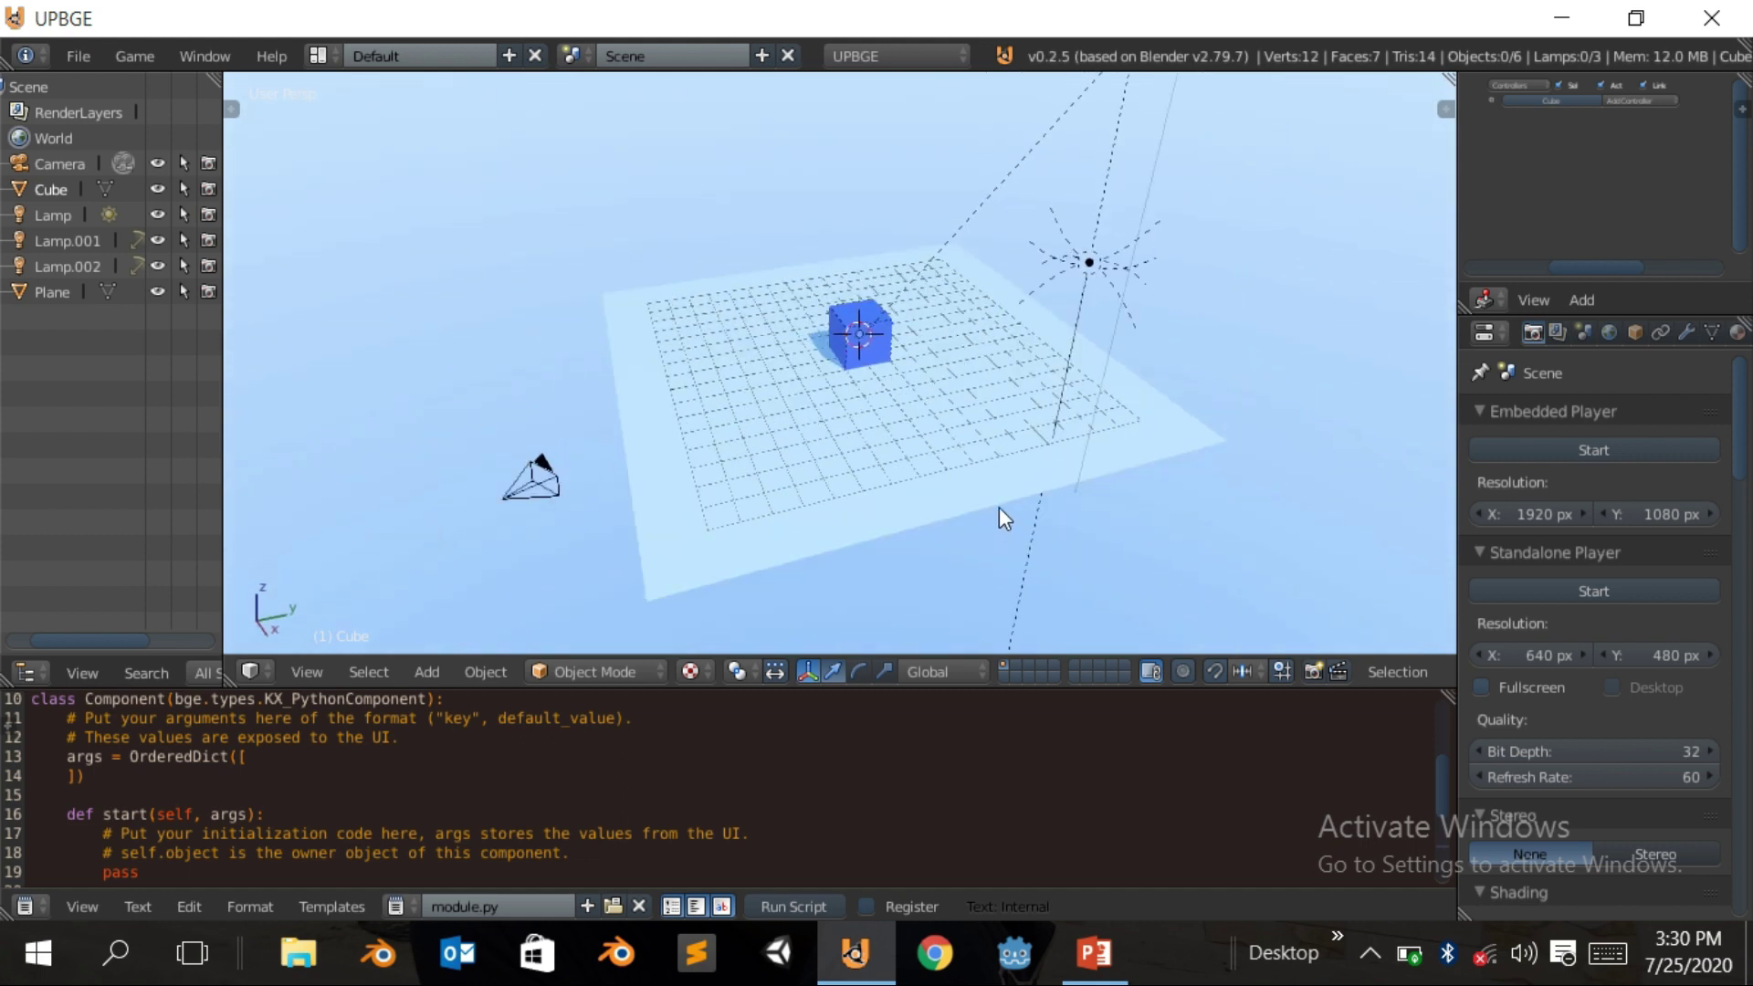
pyautogui.moveTo(999, 508); pyautogui.dragTo(945, 500, button='middle')
pyautogui.scroll(1, 945, 501)
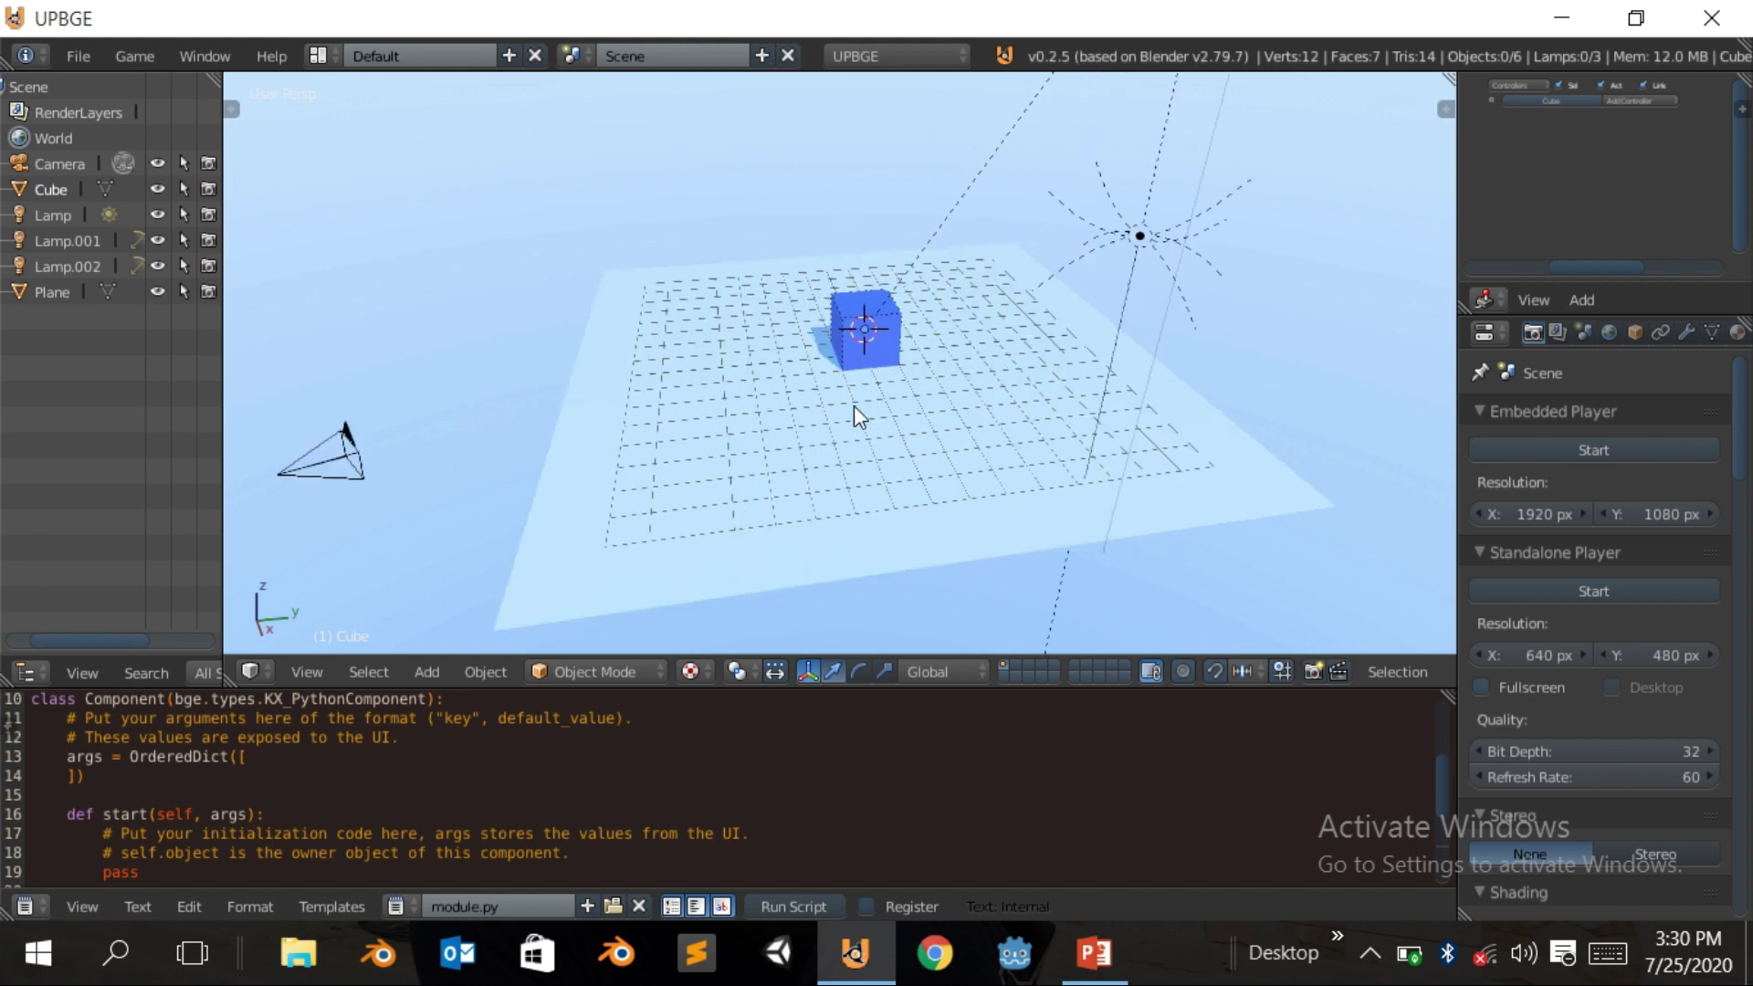
pyautogui.moveTo(885, 422); pyautogui.dragTo(990, 456, button='middle')
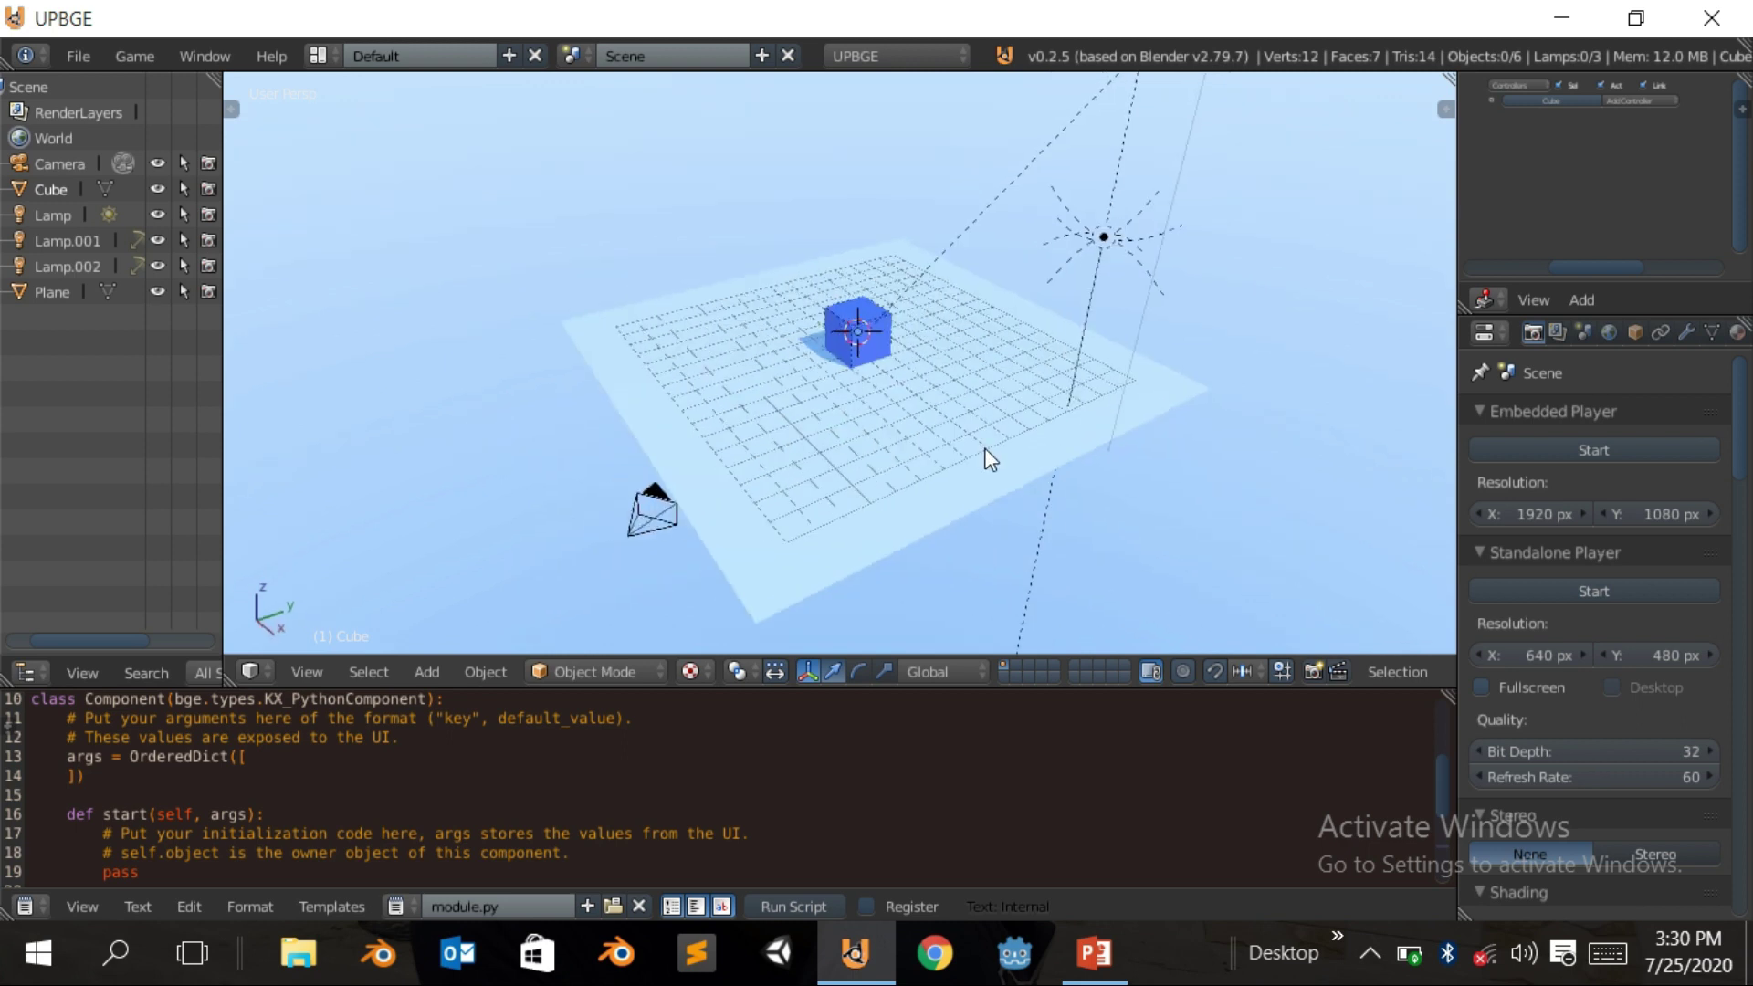
pyautogui.scroll(2, 986, 447)
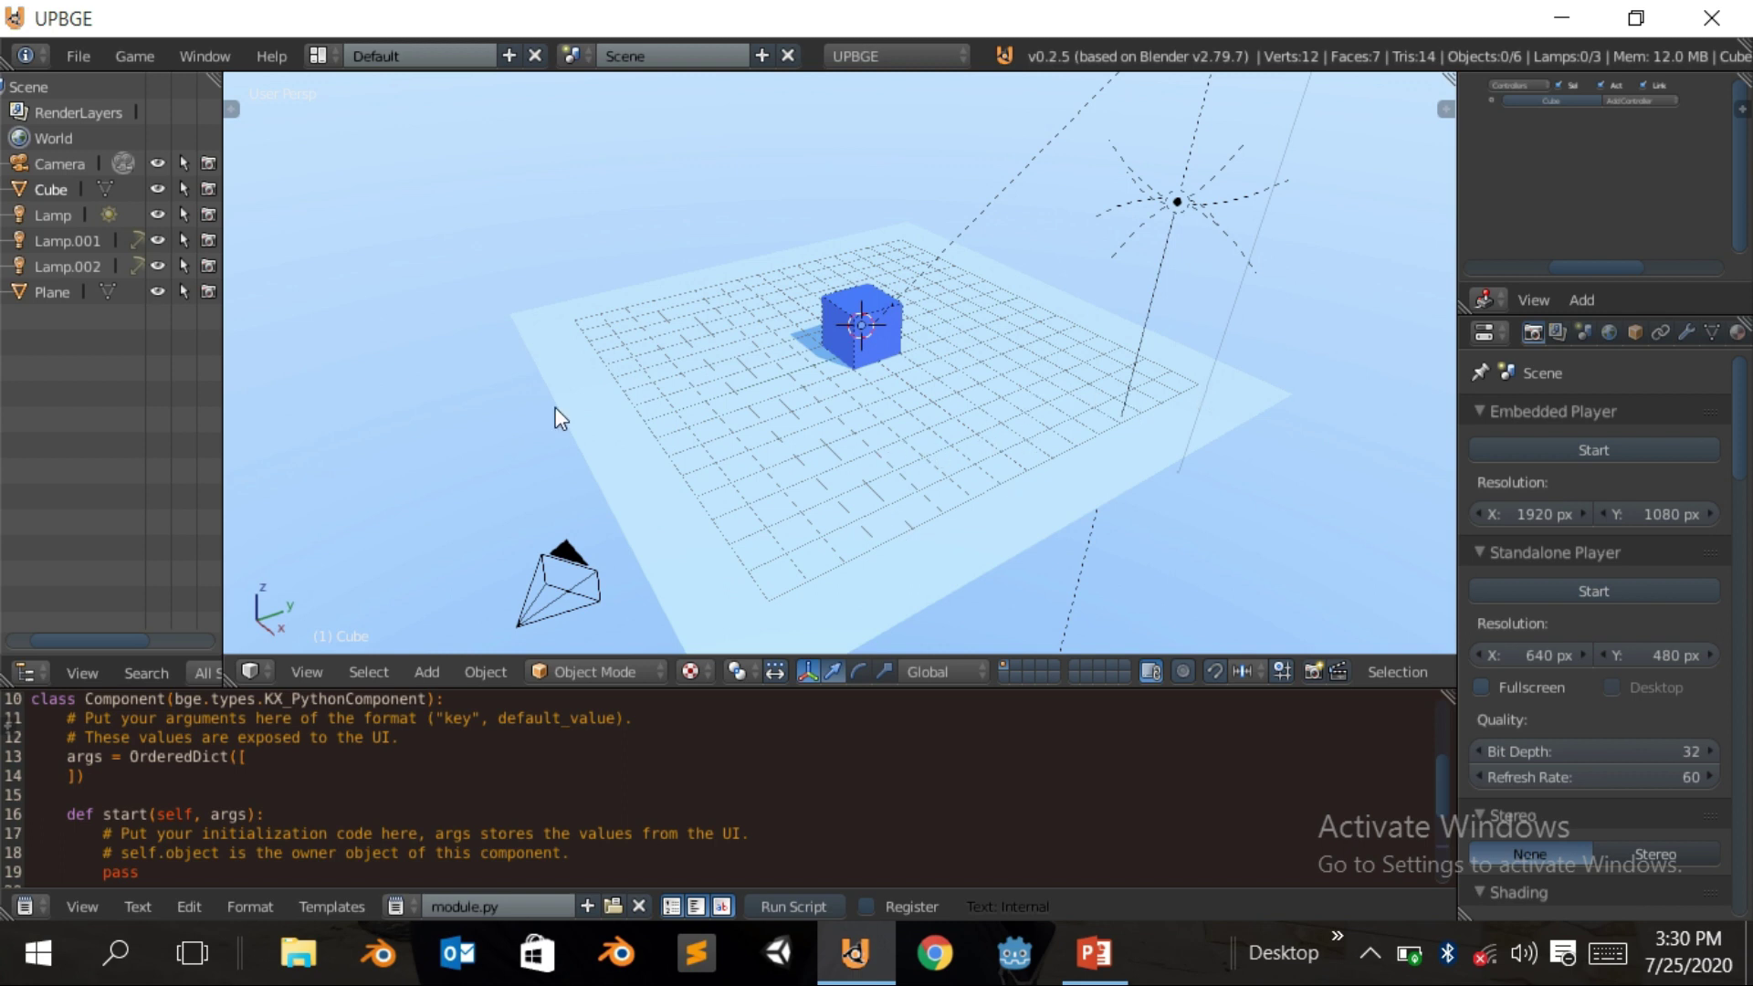
# Delete the blue cube and add a new cube mesh in its place on the plane
pyautogui.rightClick(844, 304)
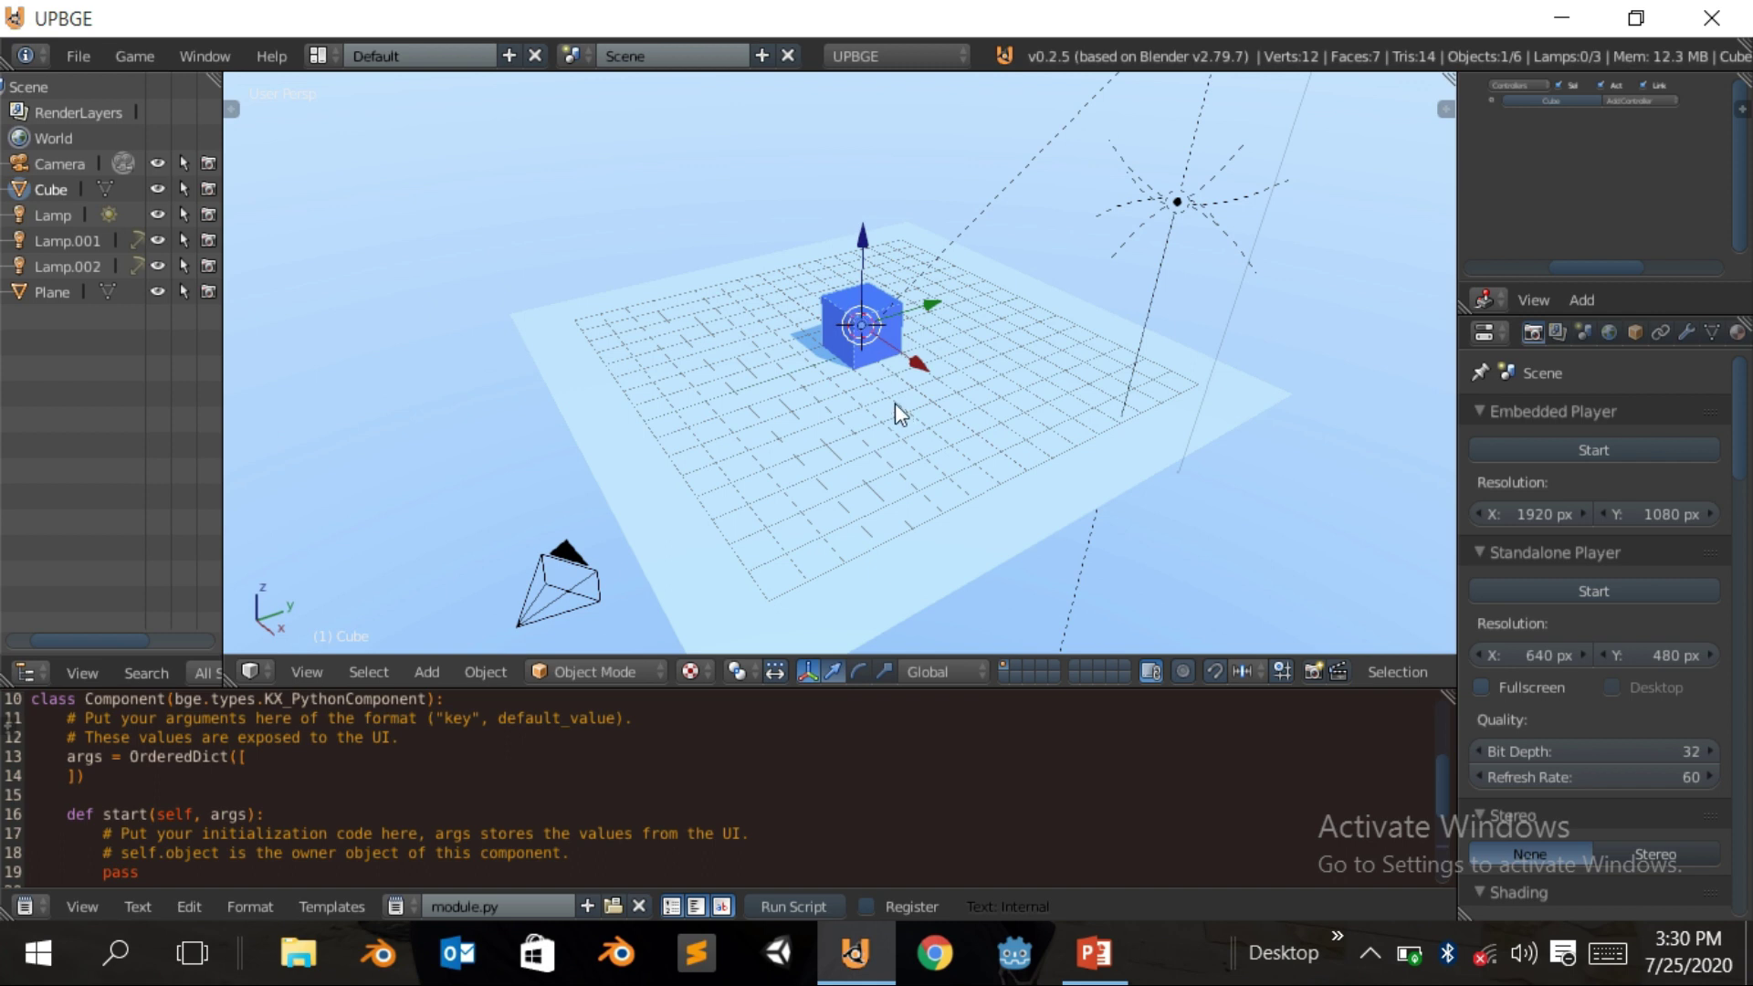
pyautogui.press('x')
pyautogui.click(851, 395)
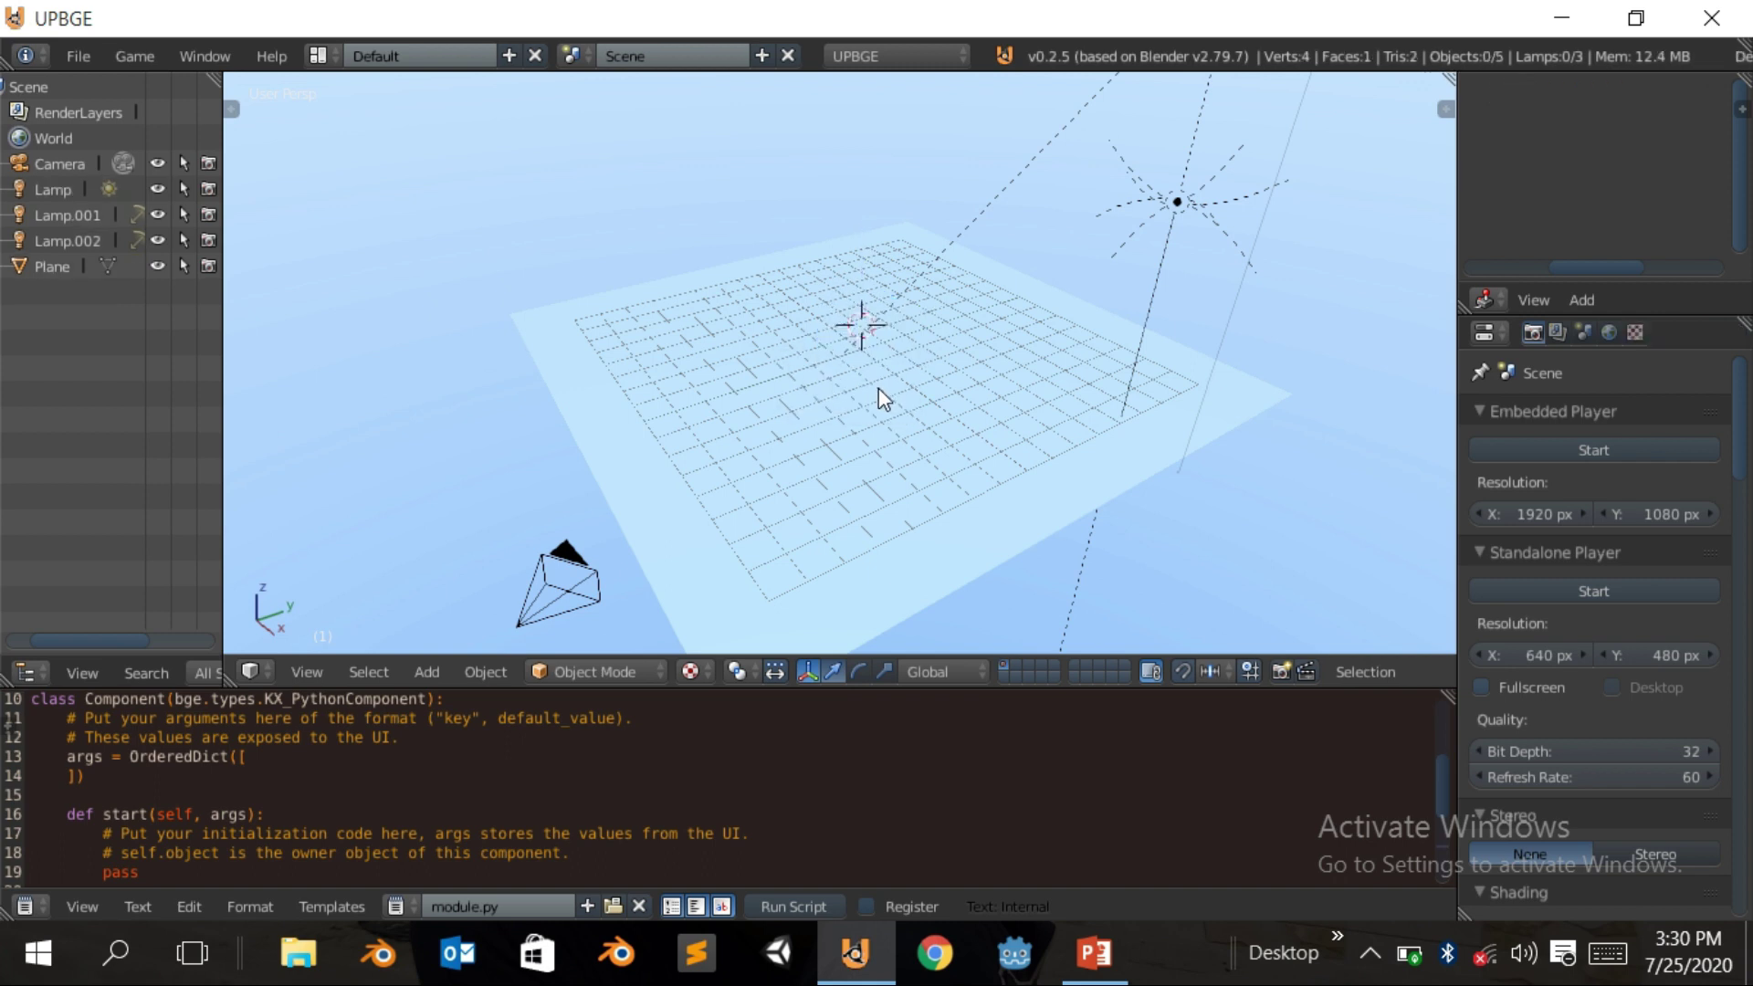
pyautogui.hotkey('shift', 'a')
pyautogui.moveTo(800, 339)
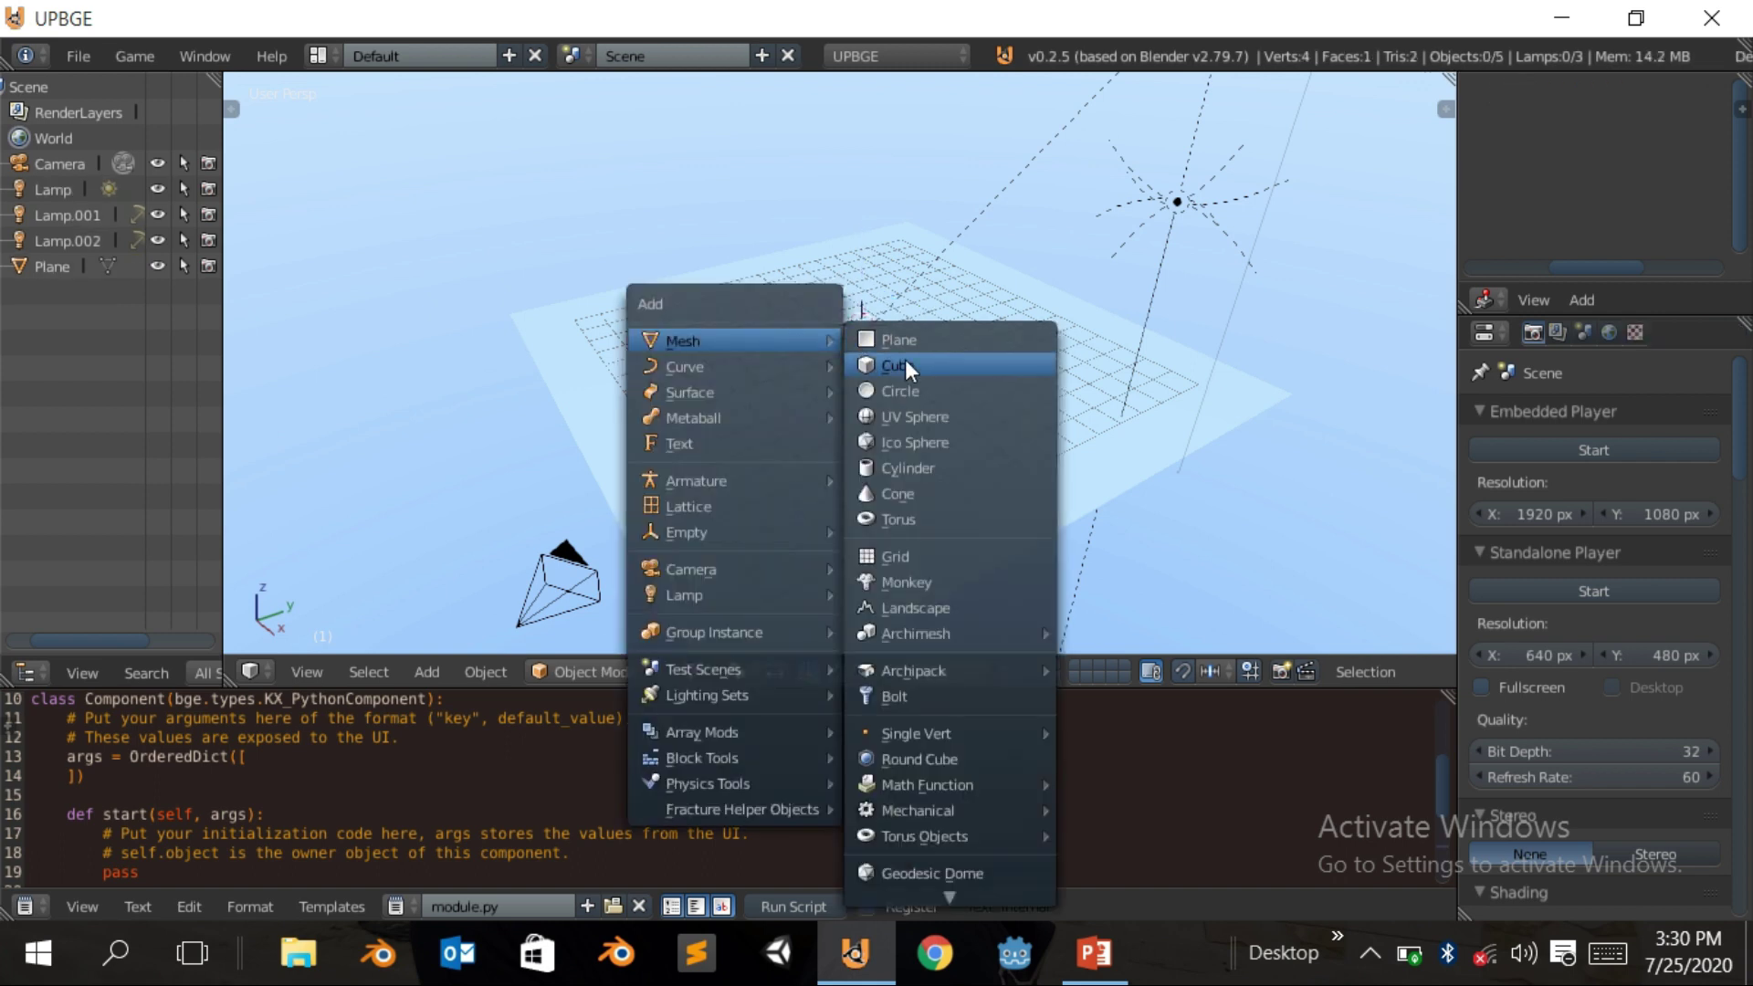
pyautogui.click(904, 365)
pyautogui.scroll(6, 944, 425)
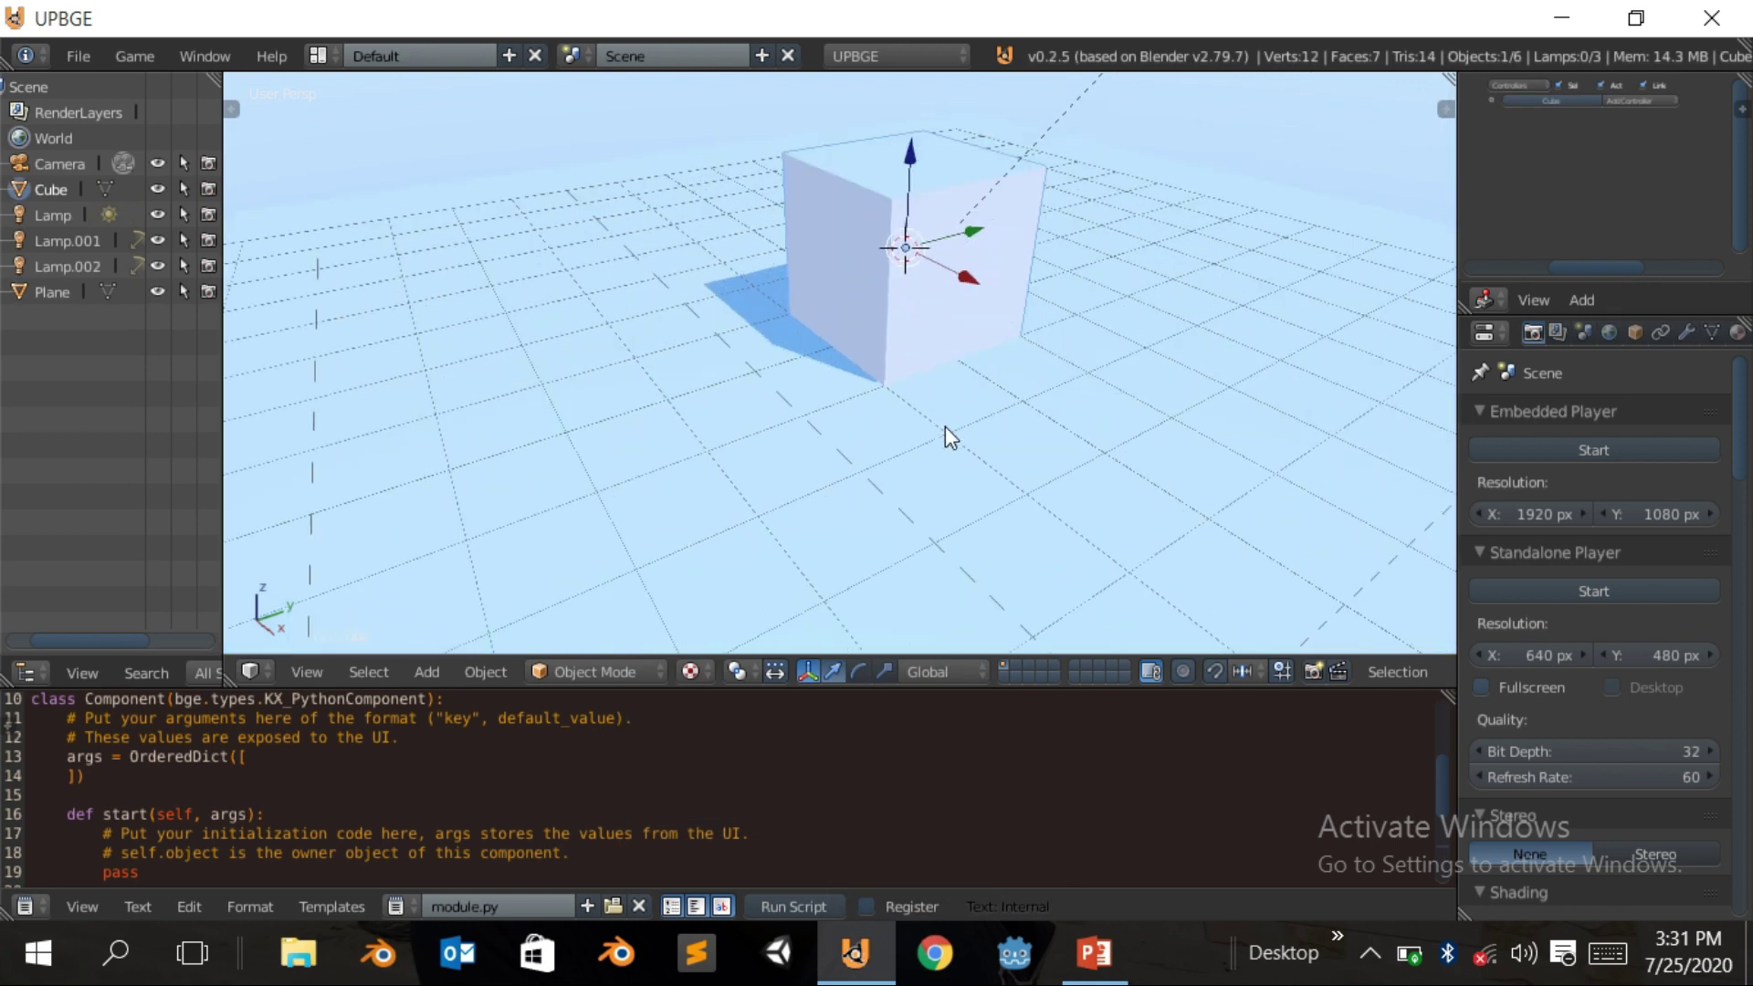
pyautogui.scroll(-2, 944, 426)
pyautogui.moveTo(945, 425); pyautogui.dragTo(930, 464, button='middle')
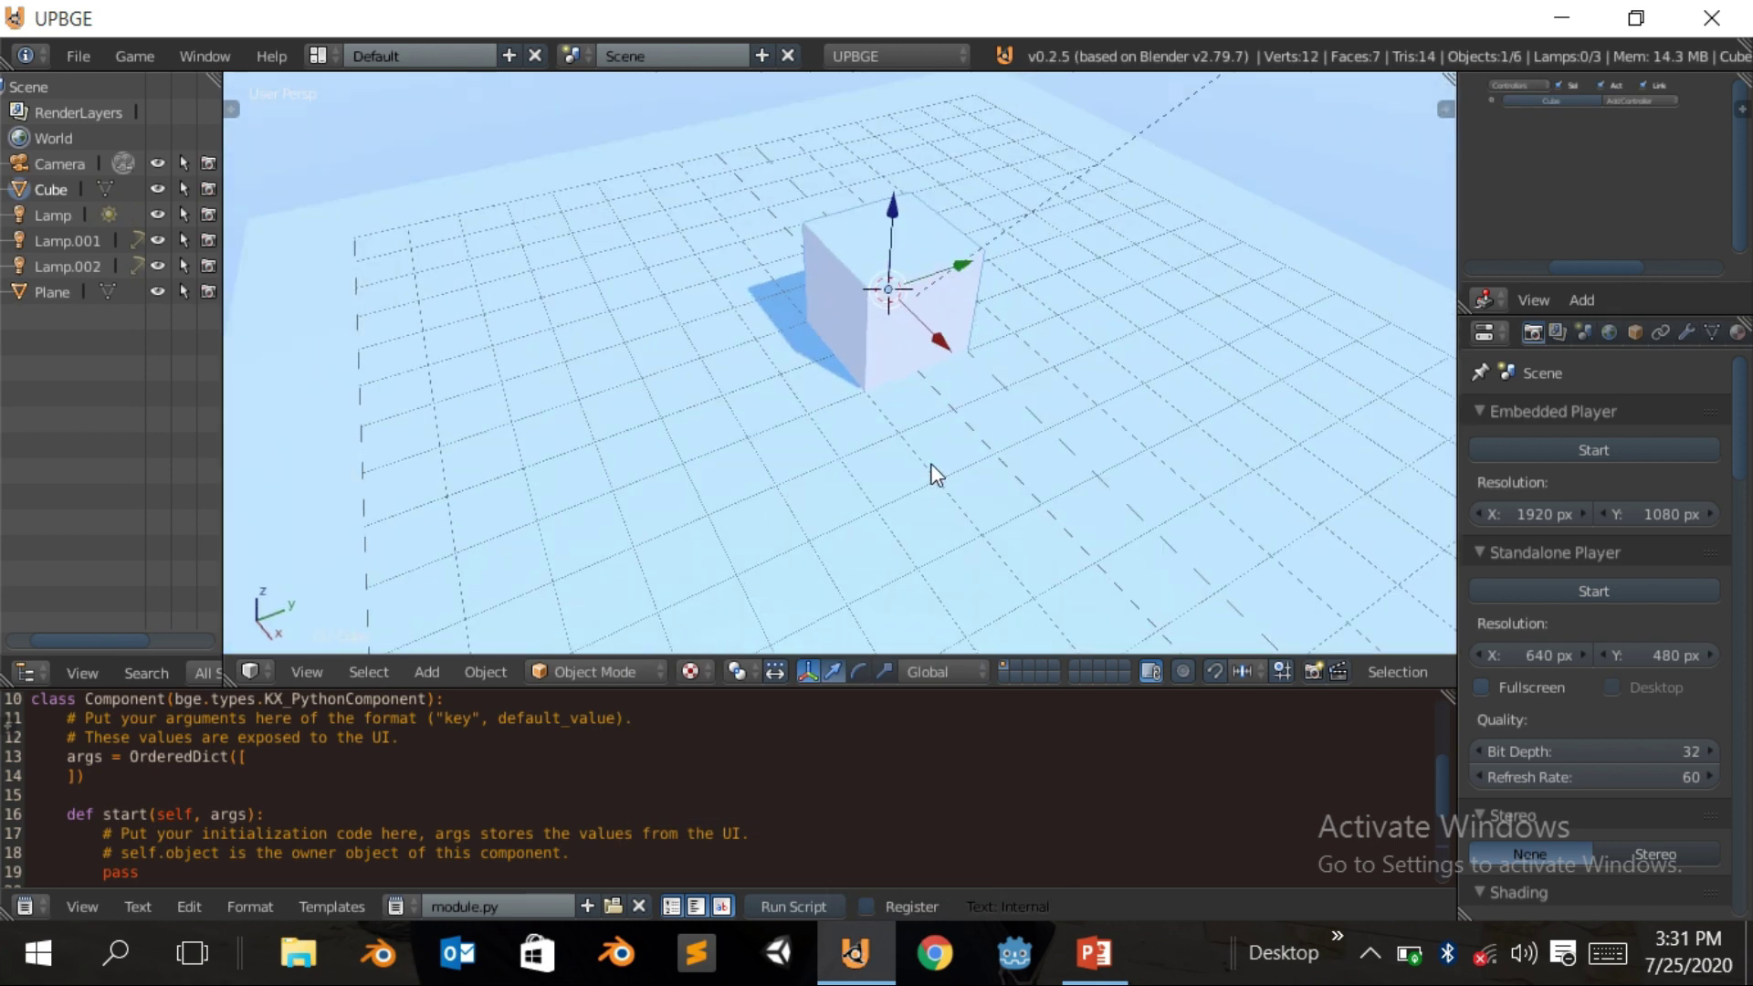
# Undo the cube replacement to bring back the original blue cube
pyautogui.press('Delete')
pyautogui.hotkey('ctrl', 'z')
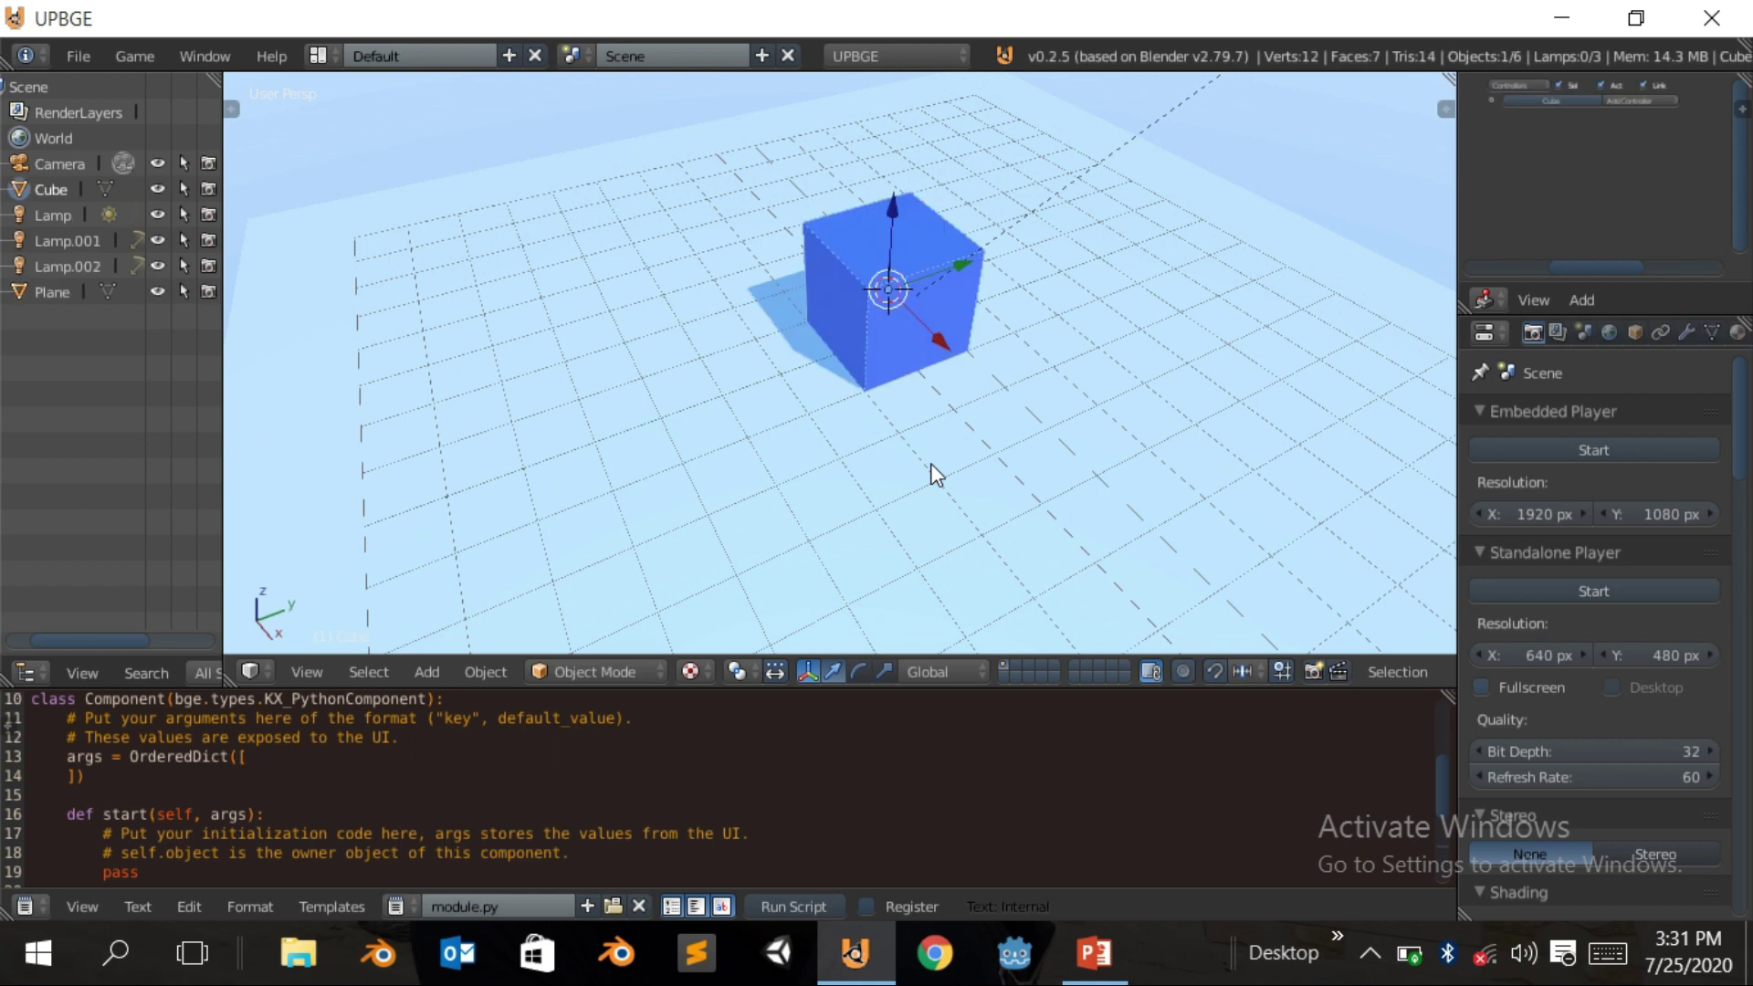
pyautogui.moveTo(929, 463)
pyautogui.mouseDown(button='middle')
pyautogui.moveTo(905, 467)
pyautogui.moveTo(905, 450)
pyautogui.mouseUp(button='middle')
pyautogui.scroll(-4, 902, 447)
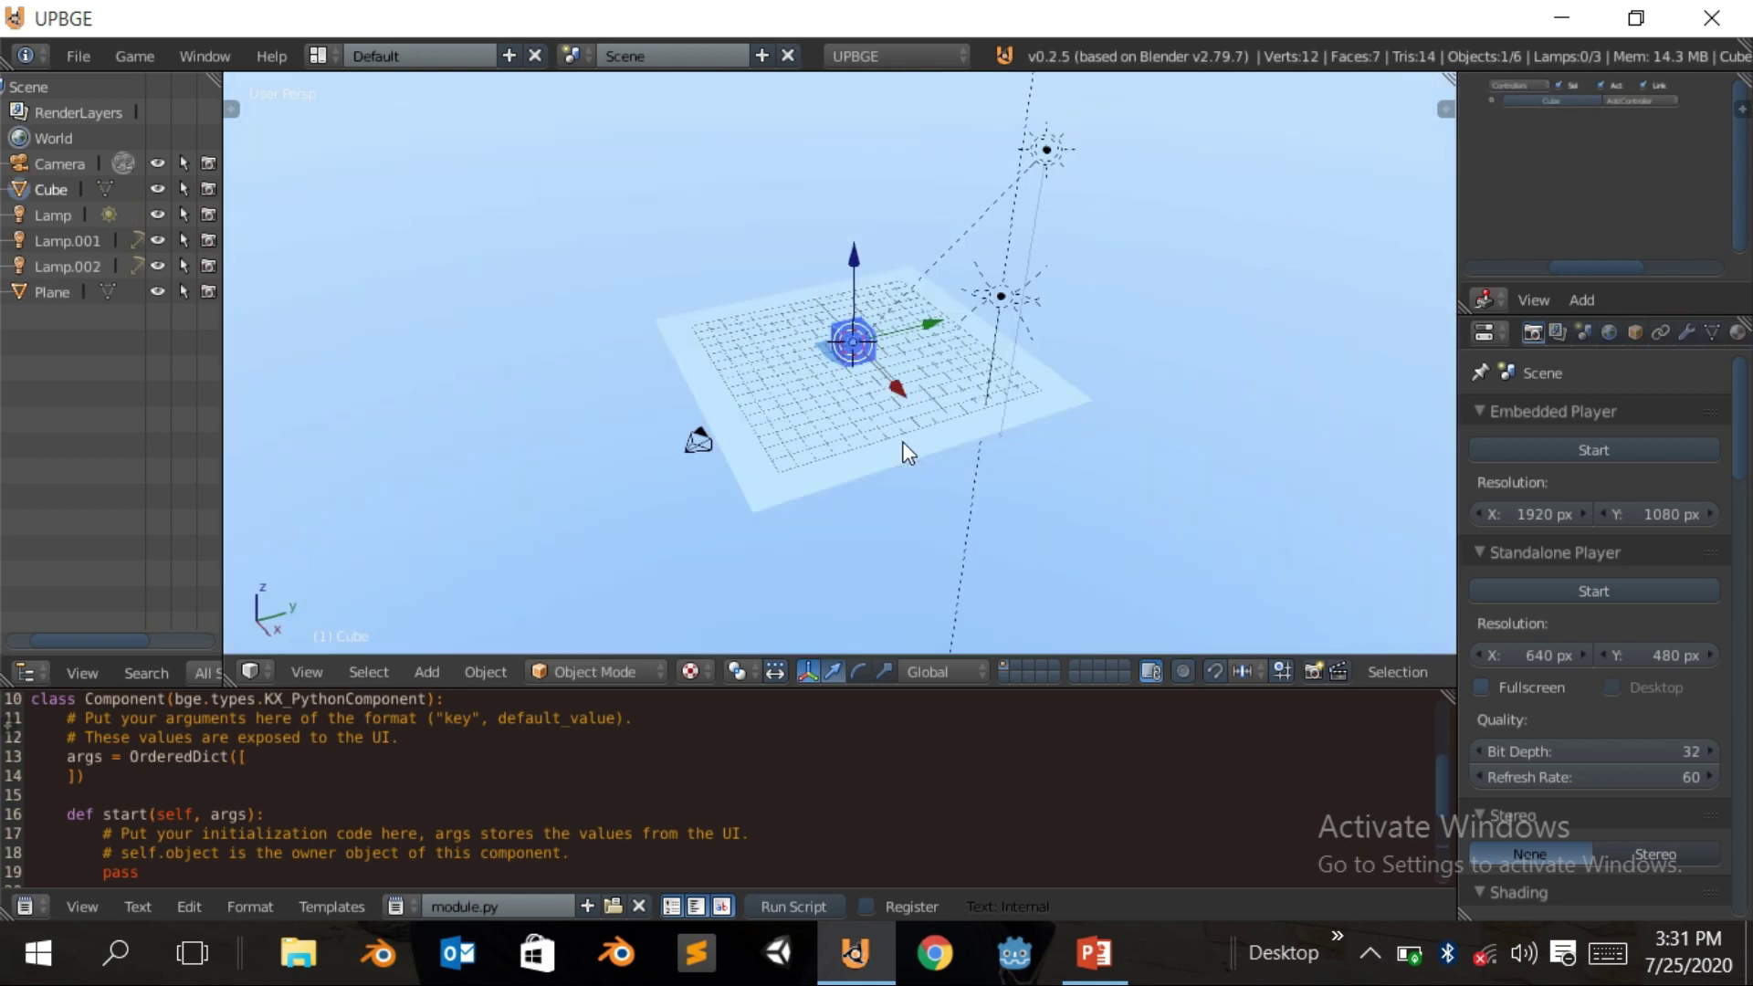
pyautogui.scroll(2, 902, 447)
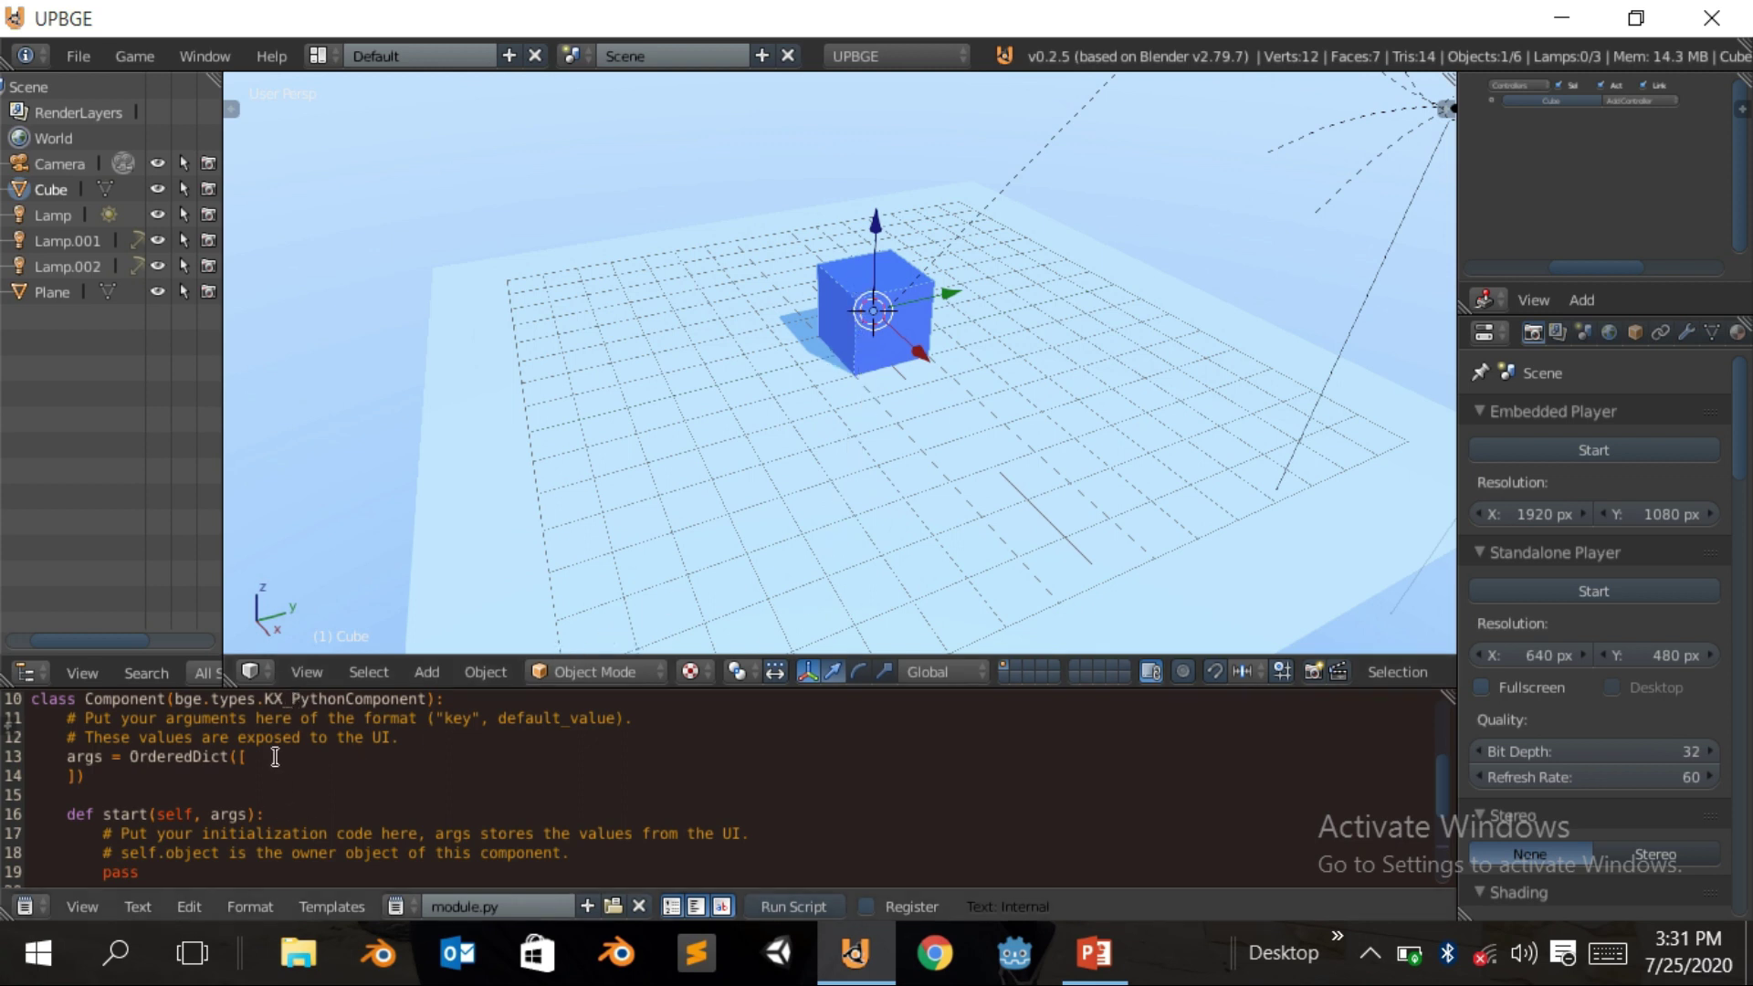
# Rename the scene to Level1
pyautogui.click(574, 50)
pyautogui.click(575, 44)
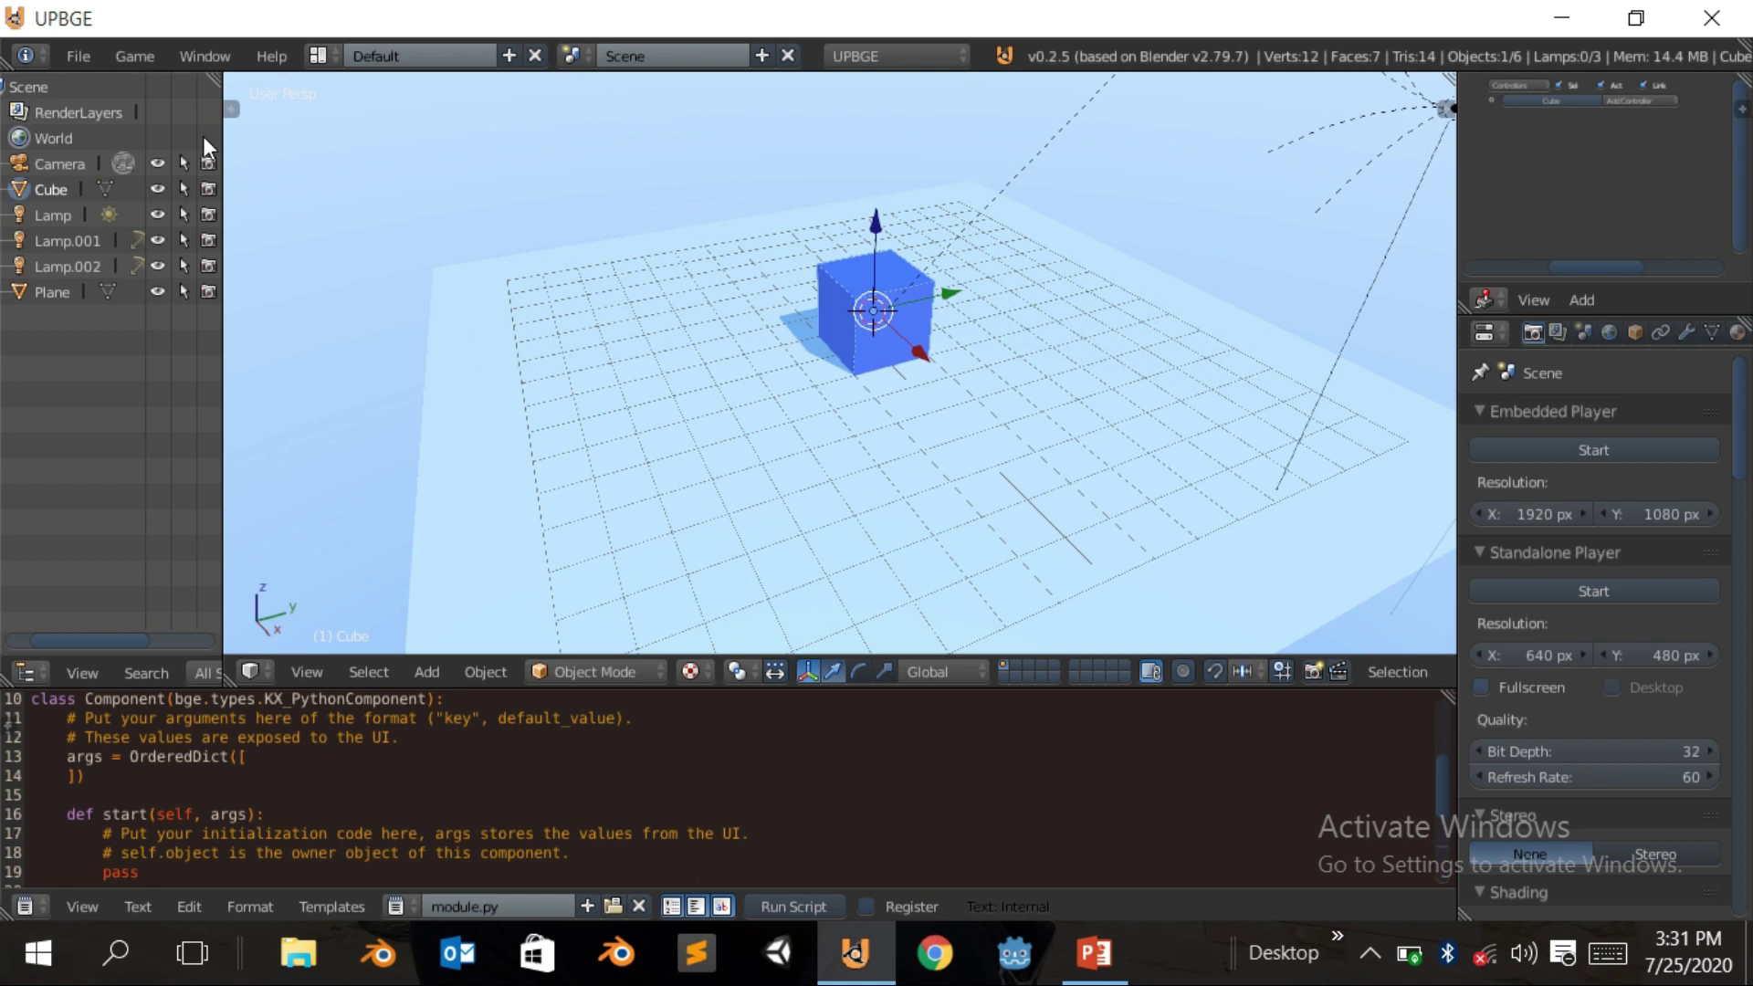
pyautogui.doubleClick(694, 47)
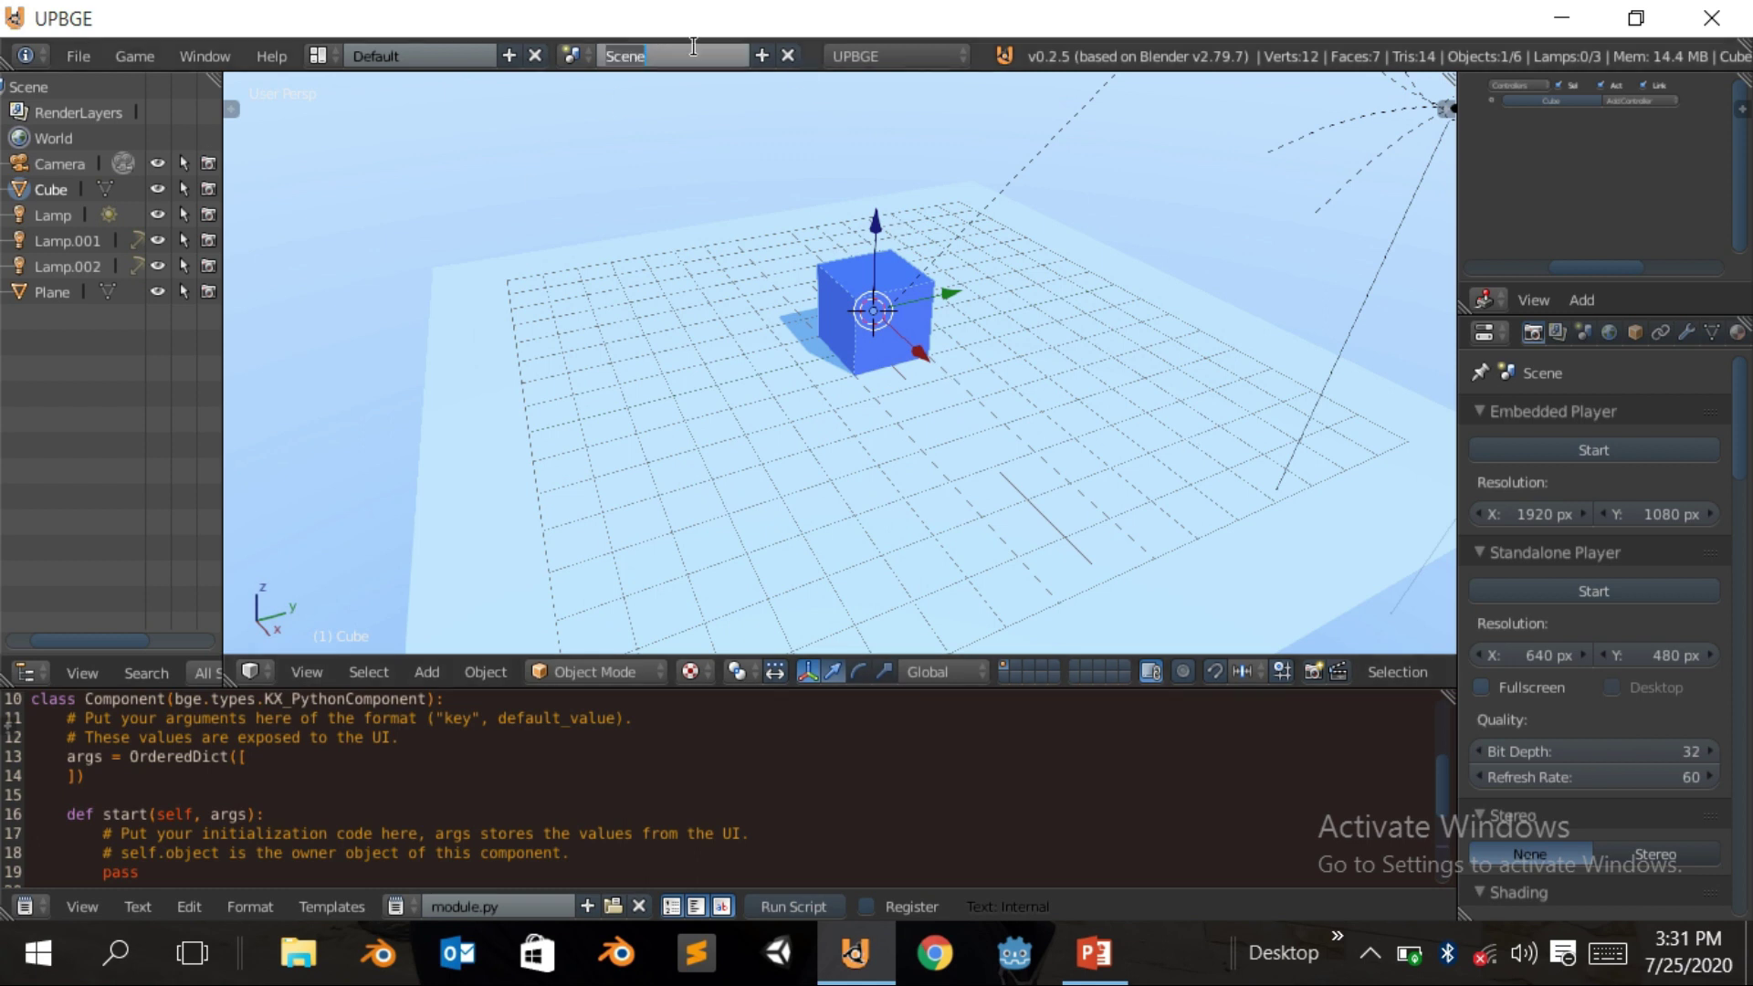
pyautogui.write('G')
pyautogui.press('Return')
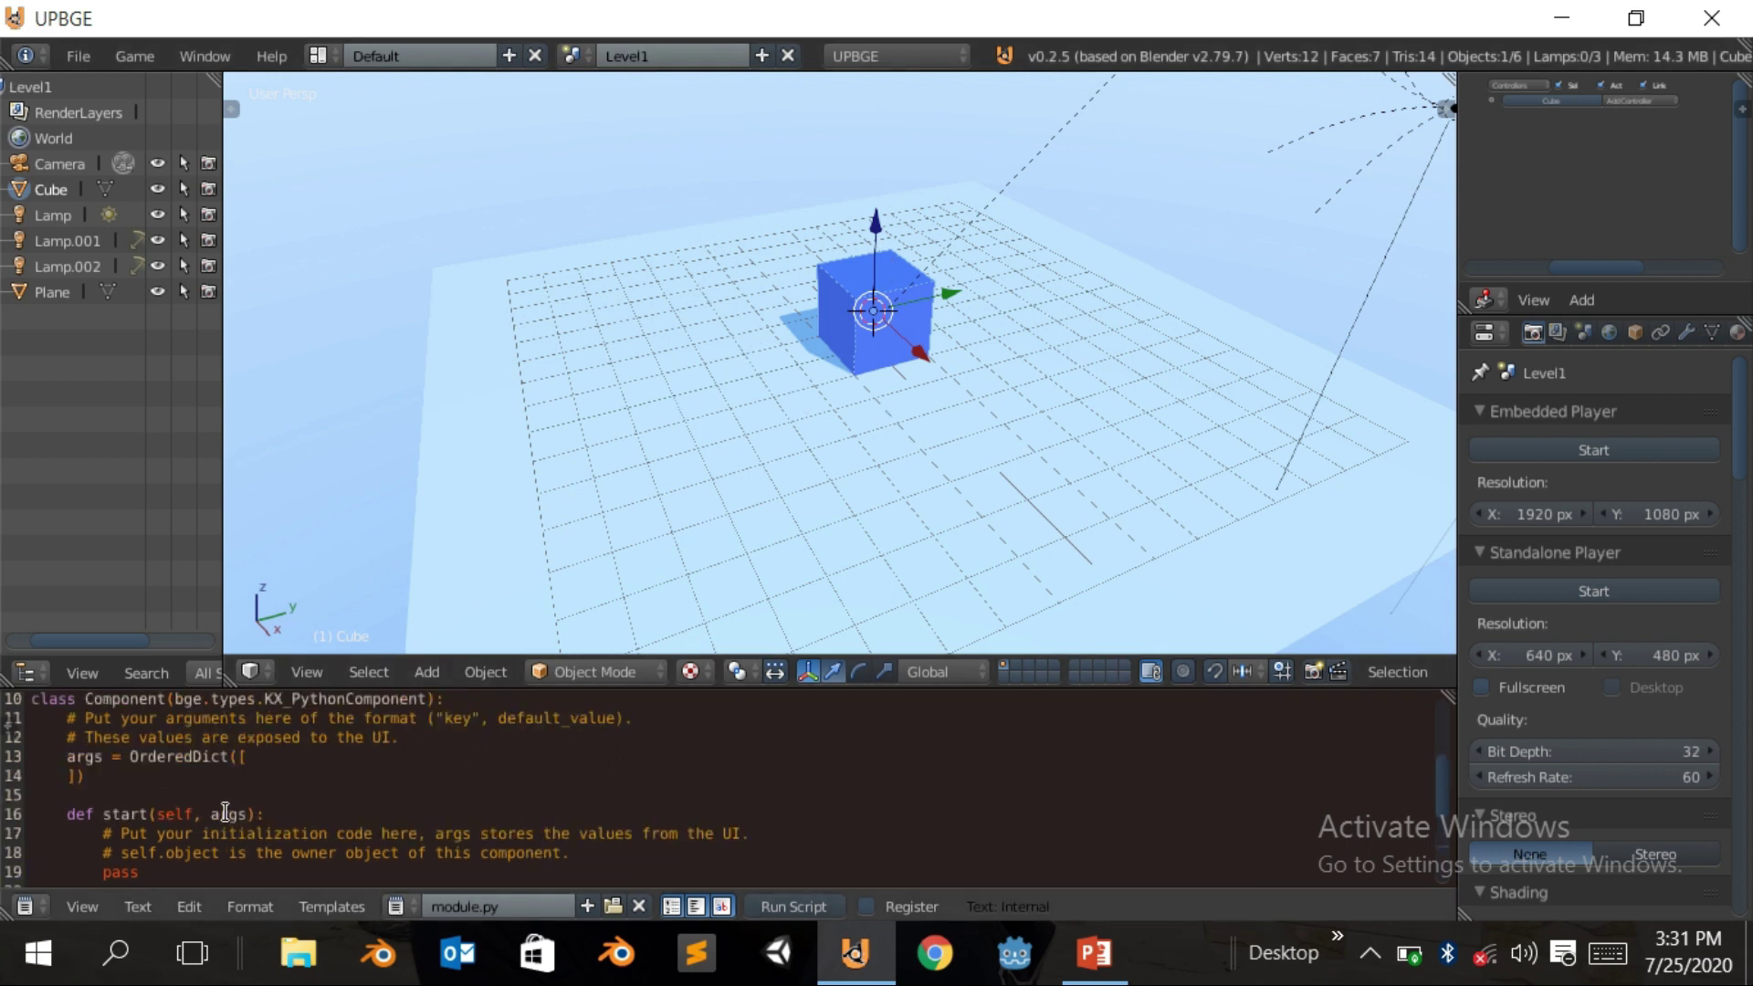
# Switch the text editor area to the Logic Editor and widen its logic brick region
pyautogui.scroll(-1, 226, 812)
pyautogui.scroll(4, 226, 812)
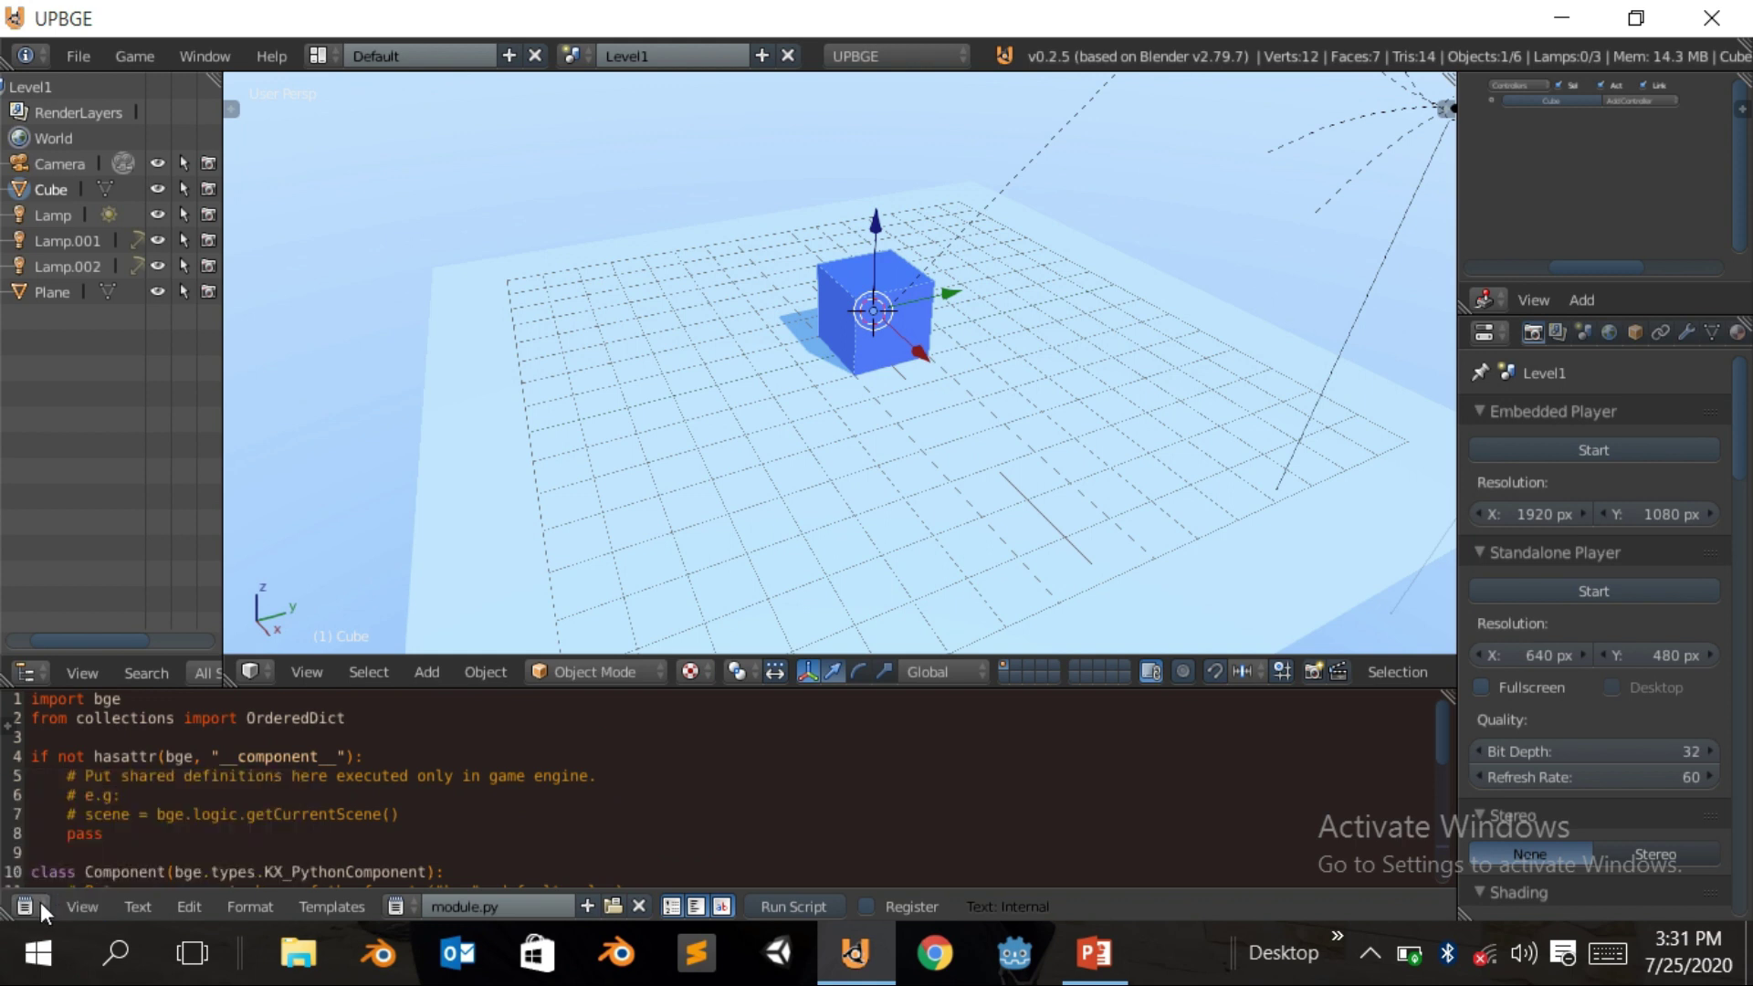
pyautogui.click(40, 902)
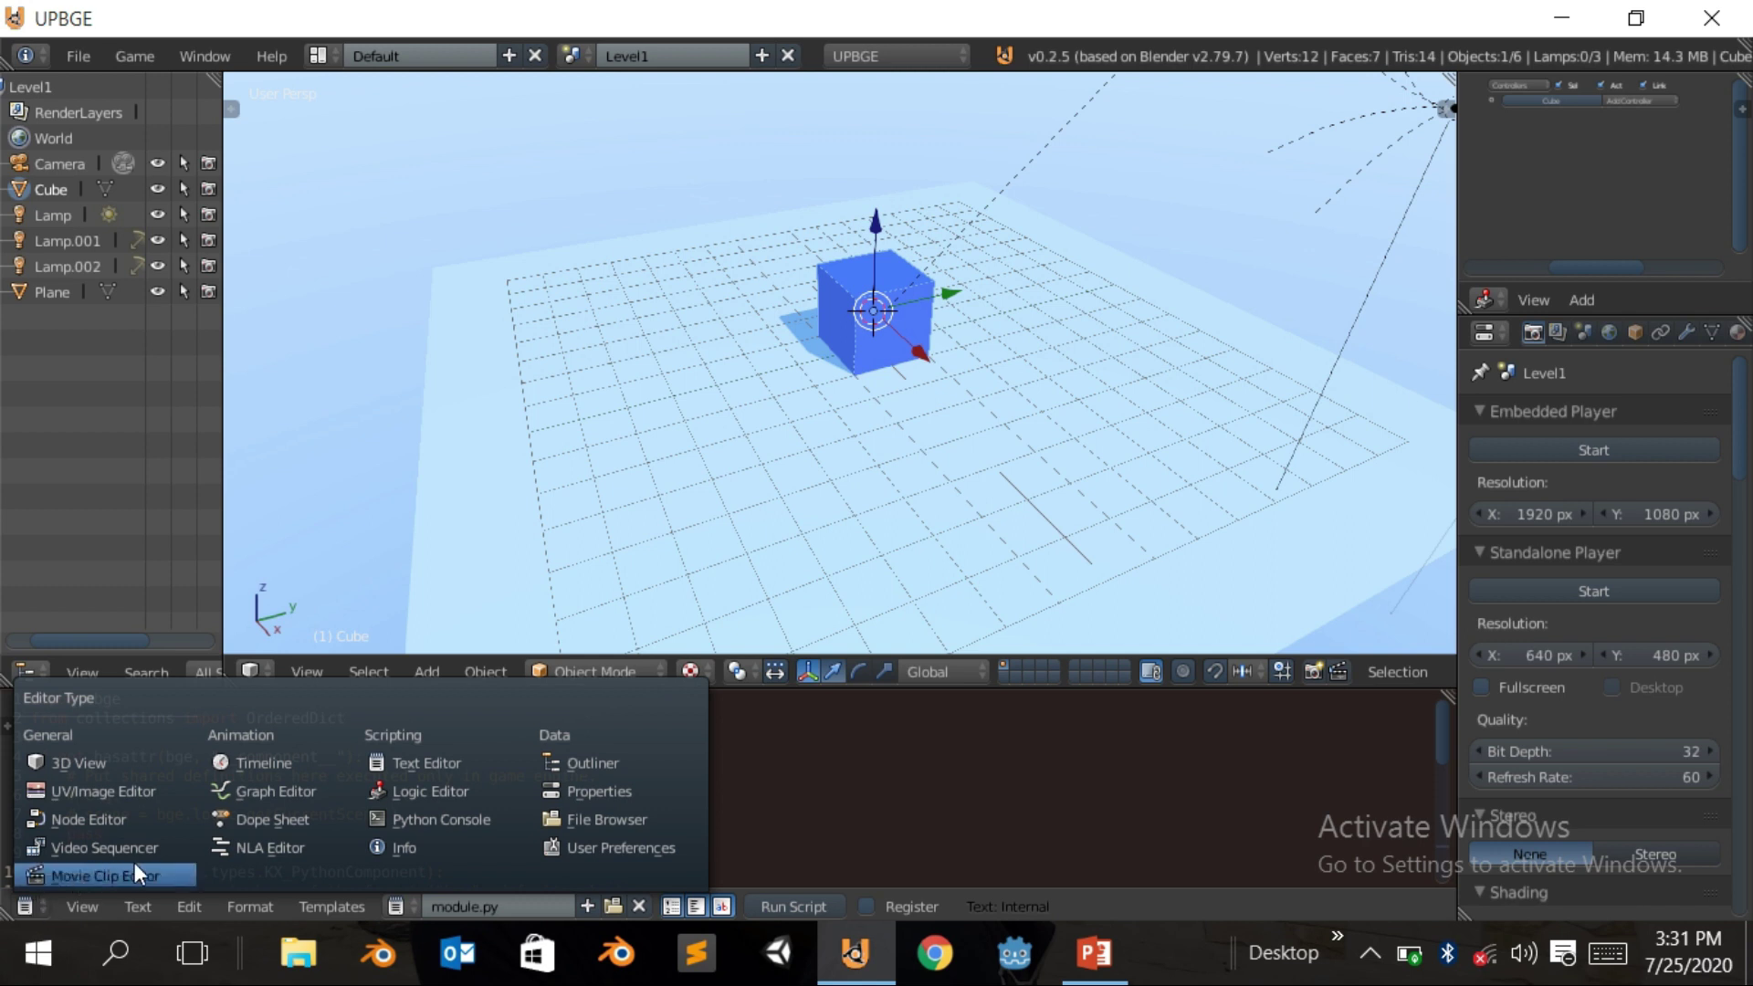
pyautogui.click(468, 793)
pyautogui.scroll(4, 708, 826)
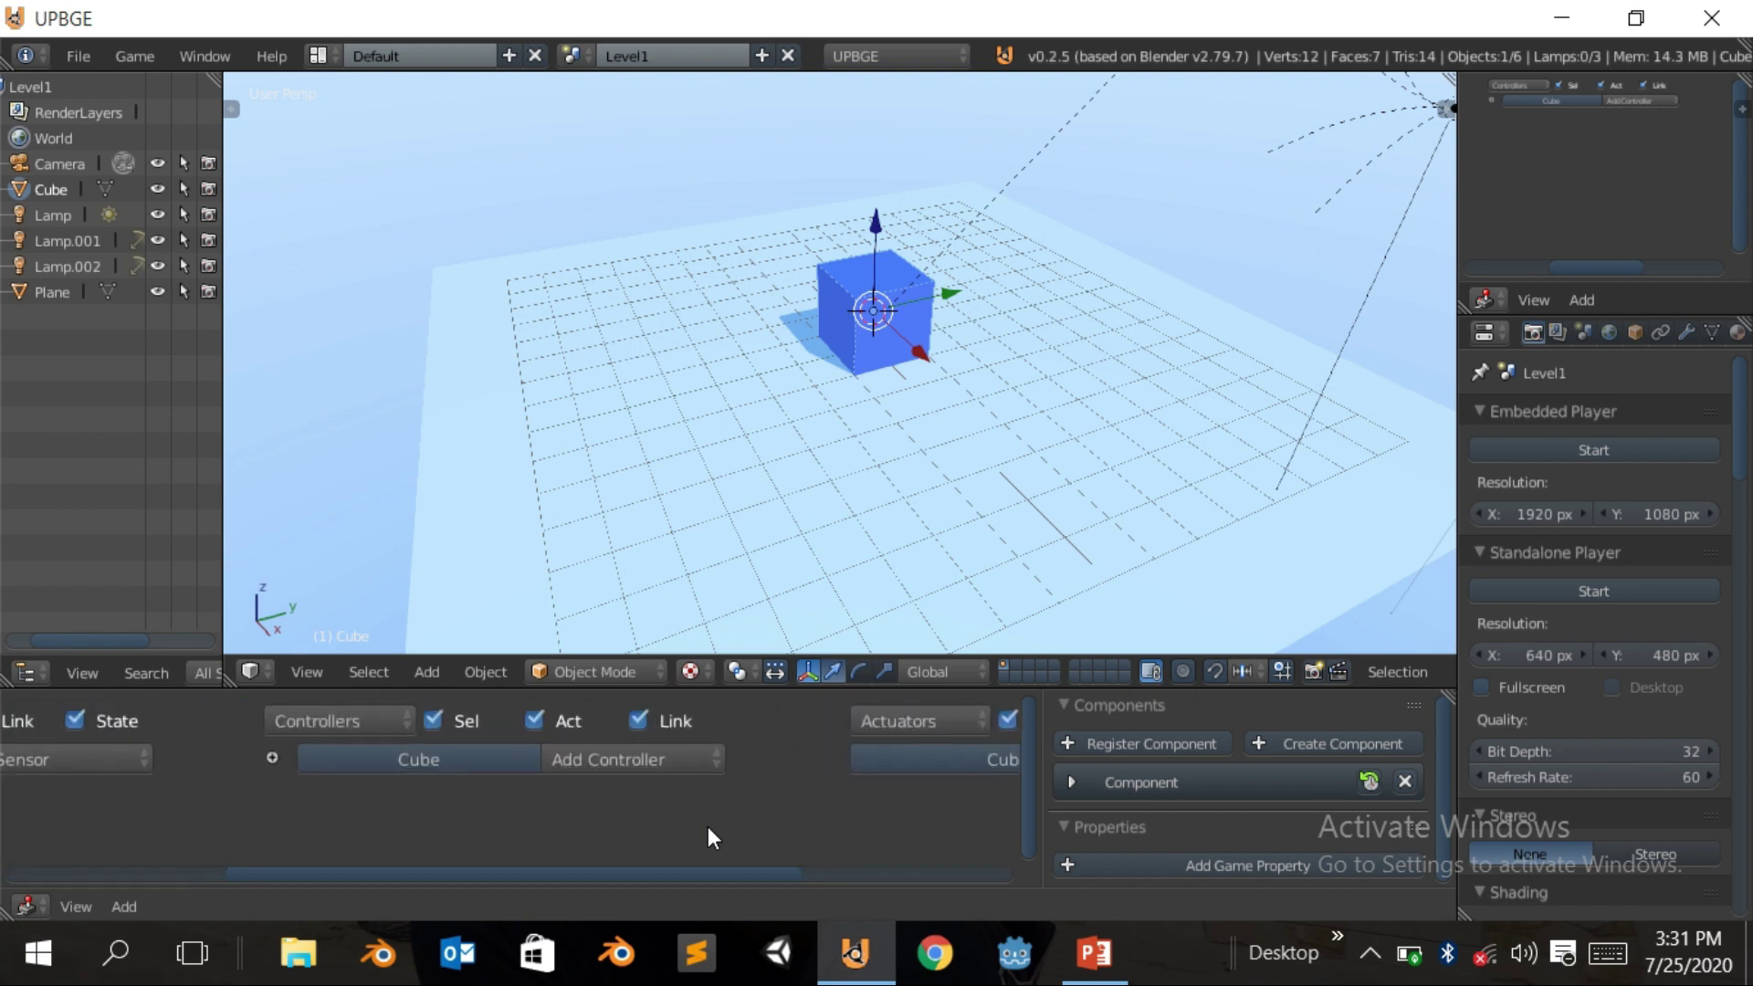
pyautogui.moveTo(1043, 794); pyautogui.dragTo(1109, 794)
pyautogui.scroll(-3, 345, 798)
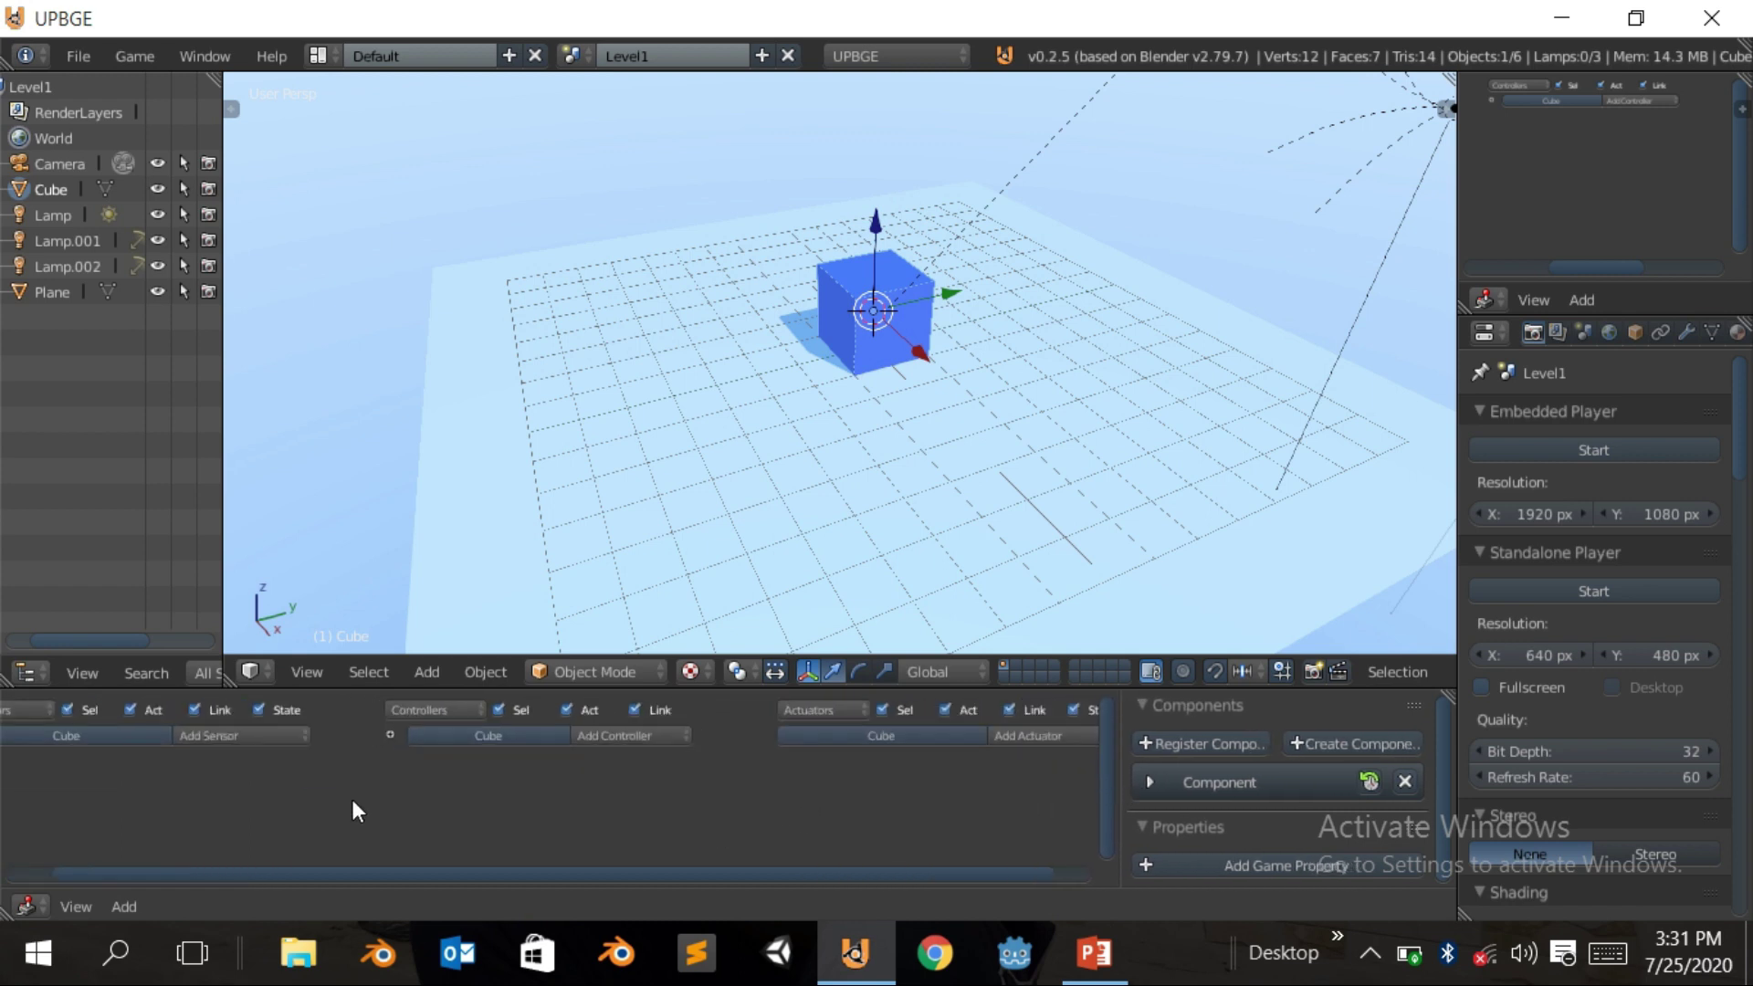
pyautogui.moveTo(353, 797); pyautogui.dragTo(489, 790, button='middle')
pyautogui.click(310, 738)
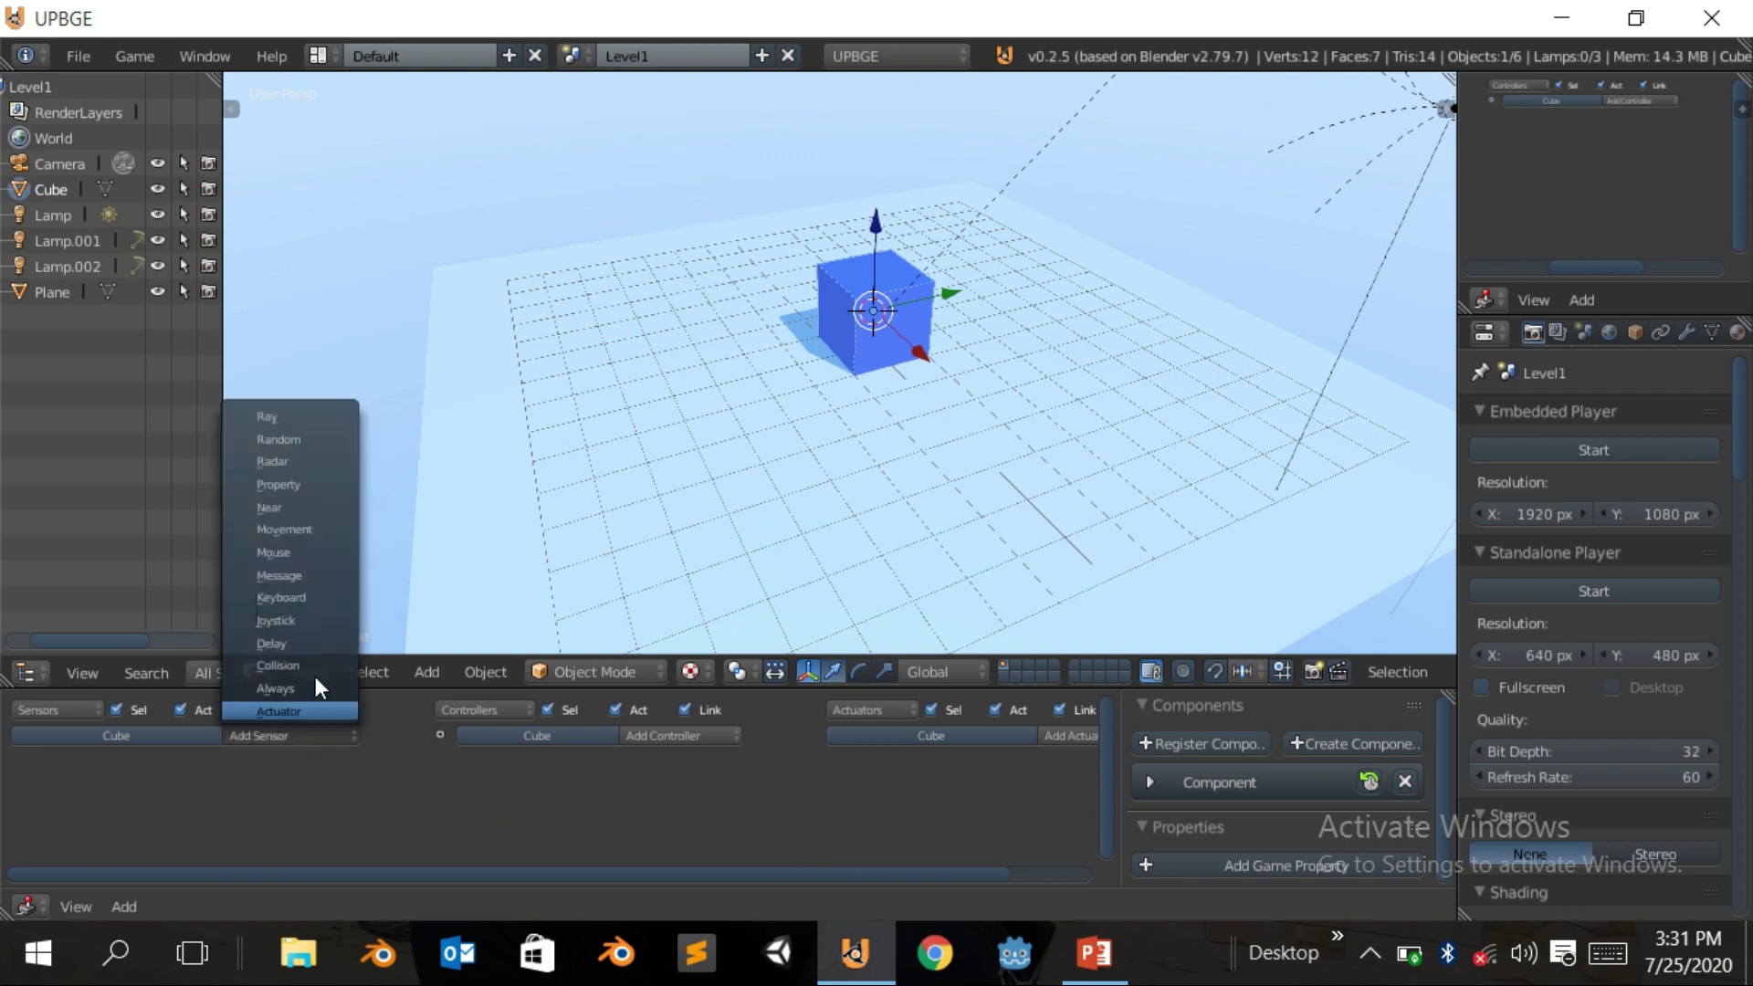
pyautogui.click(298, 531)
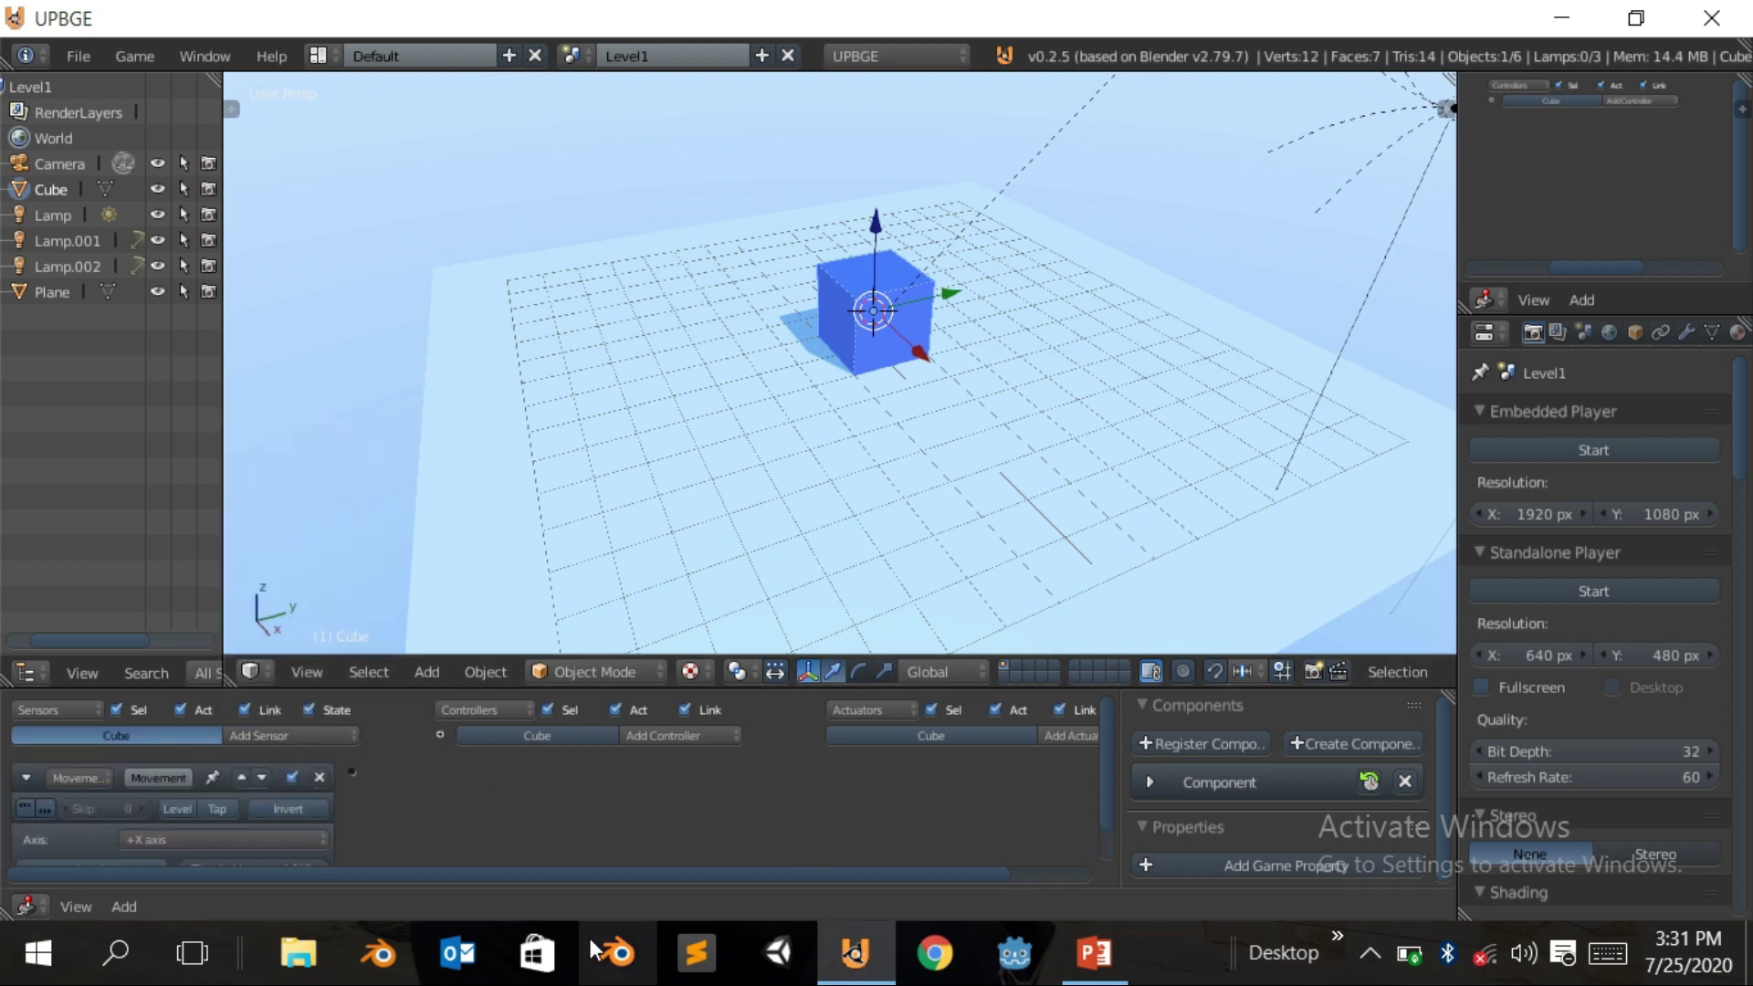
pyautogui.scroll(-1, 309, 764)
pyautogui.click(318, 737)
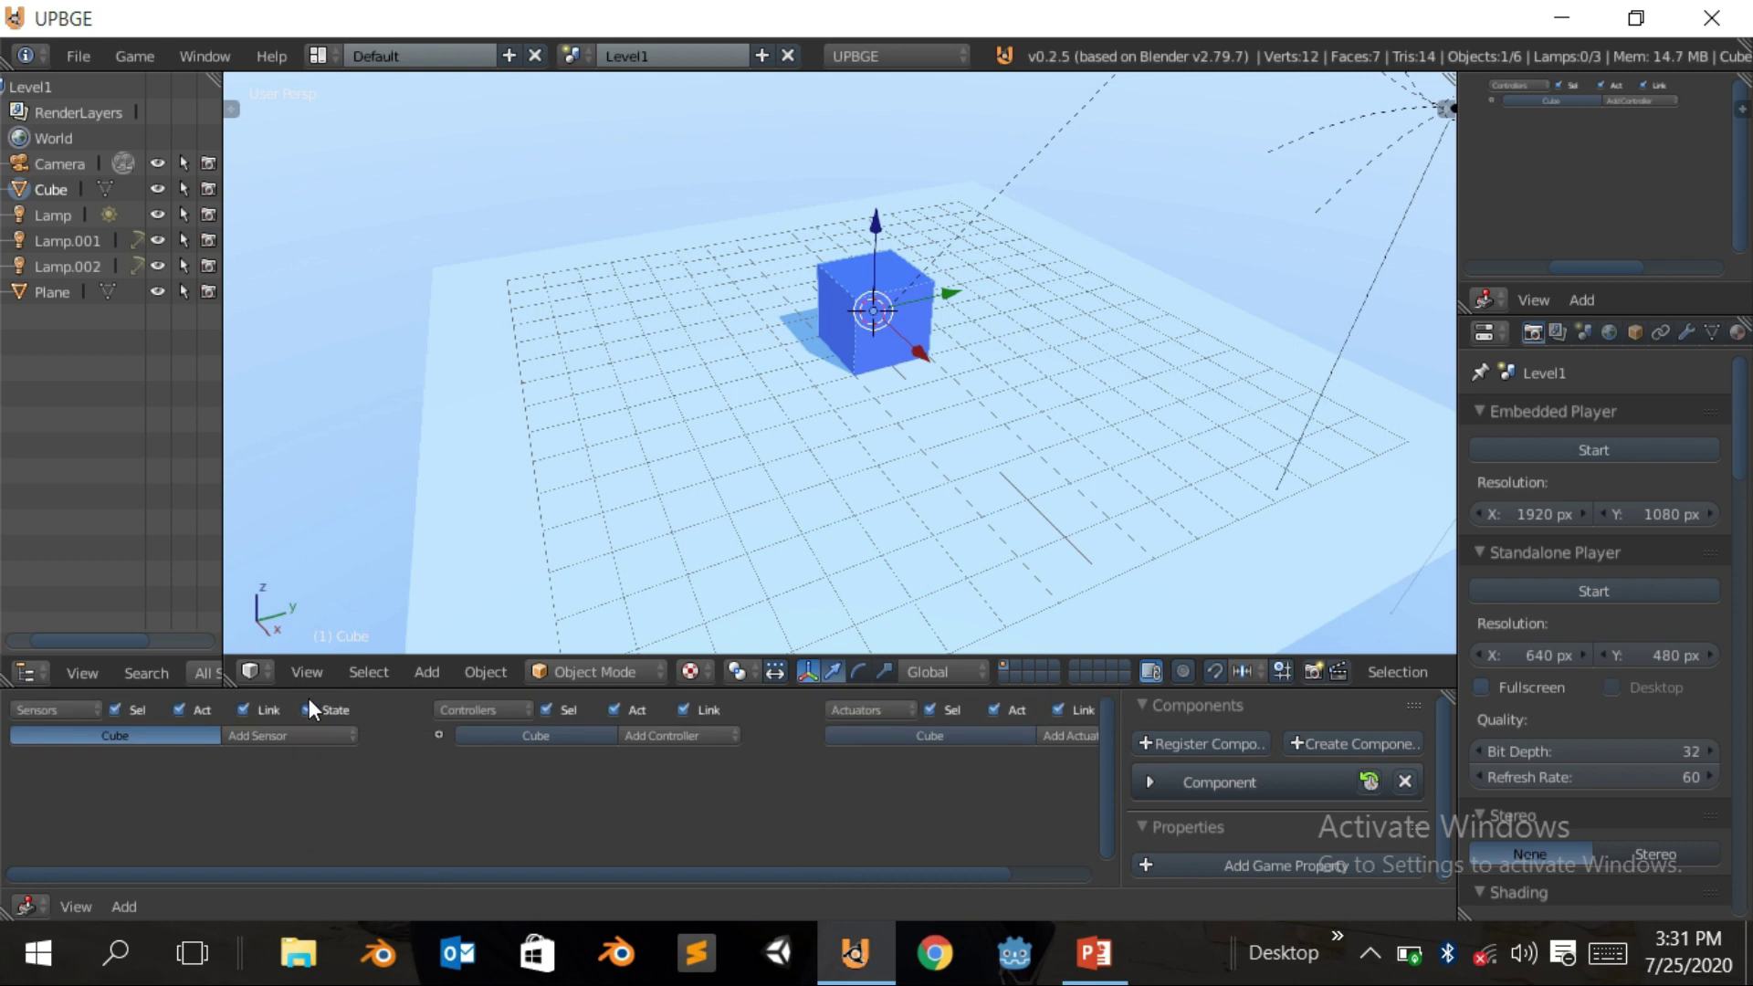
# Add a Keyboard sensor to the cube and collapse its settings
pyautogui.click(298, 737)
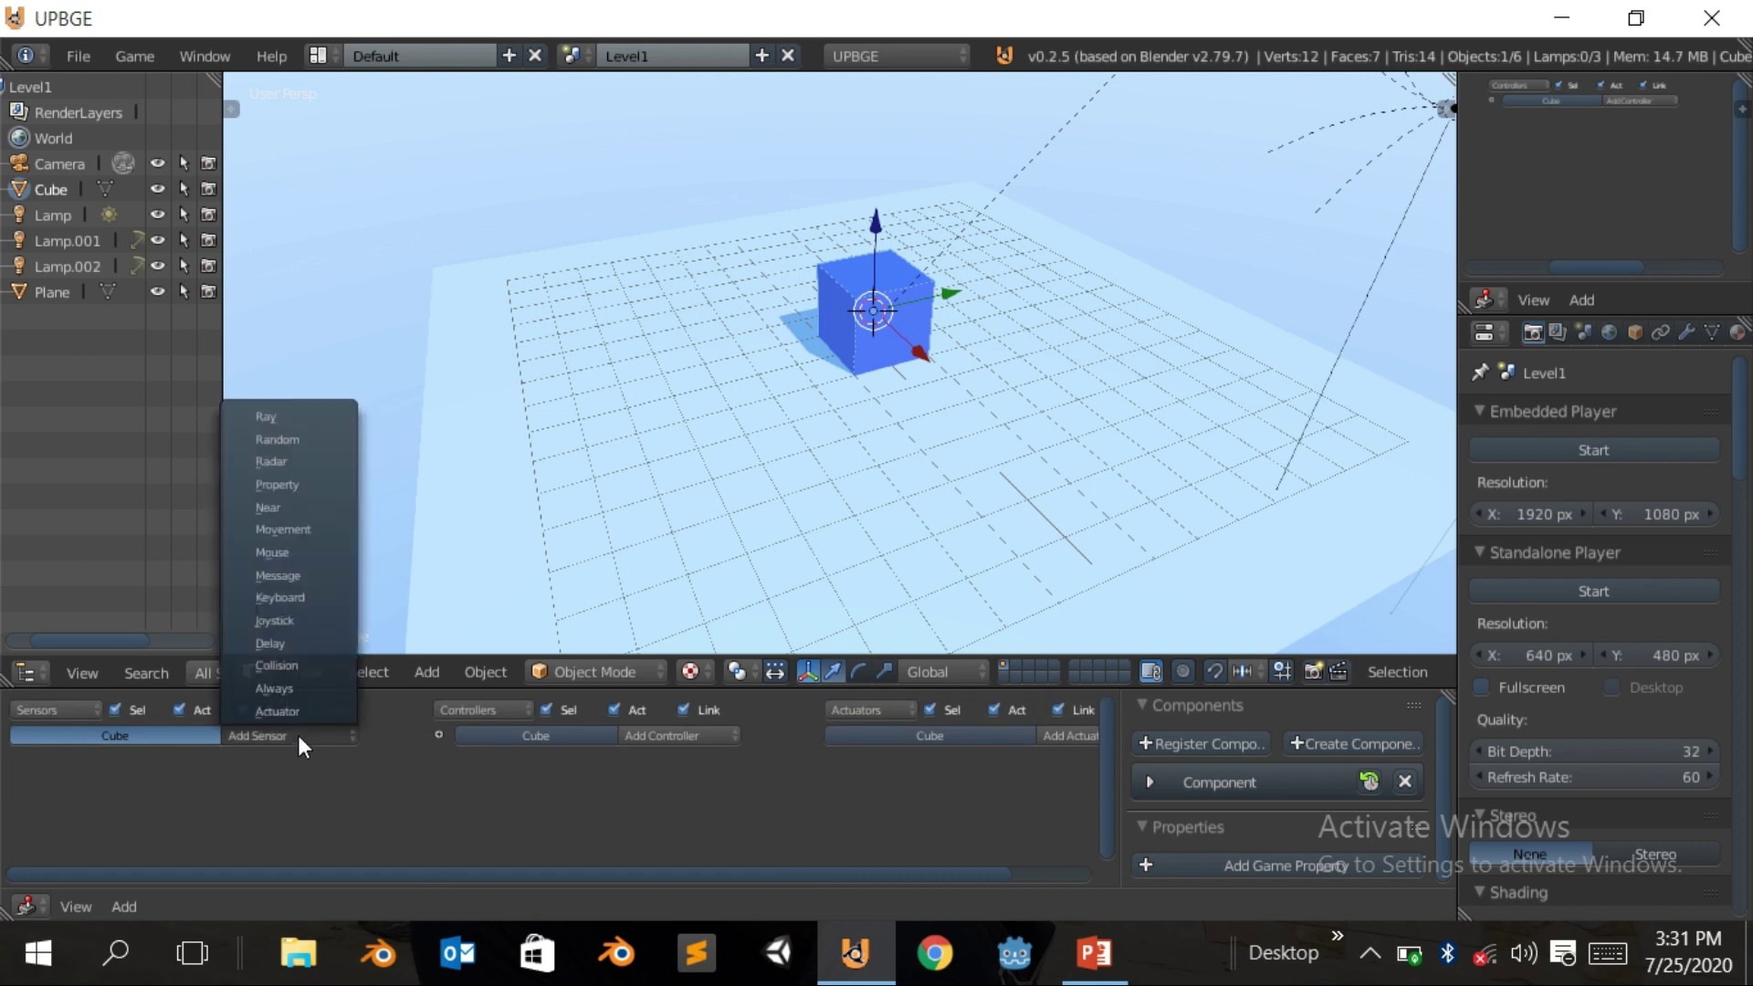
pyautogui.click(283, 591)
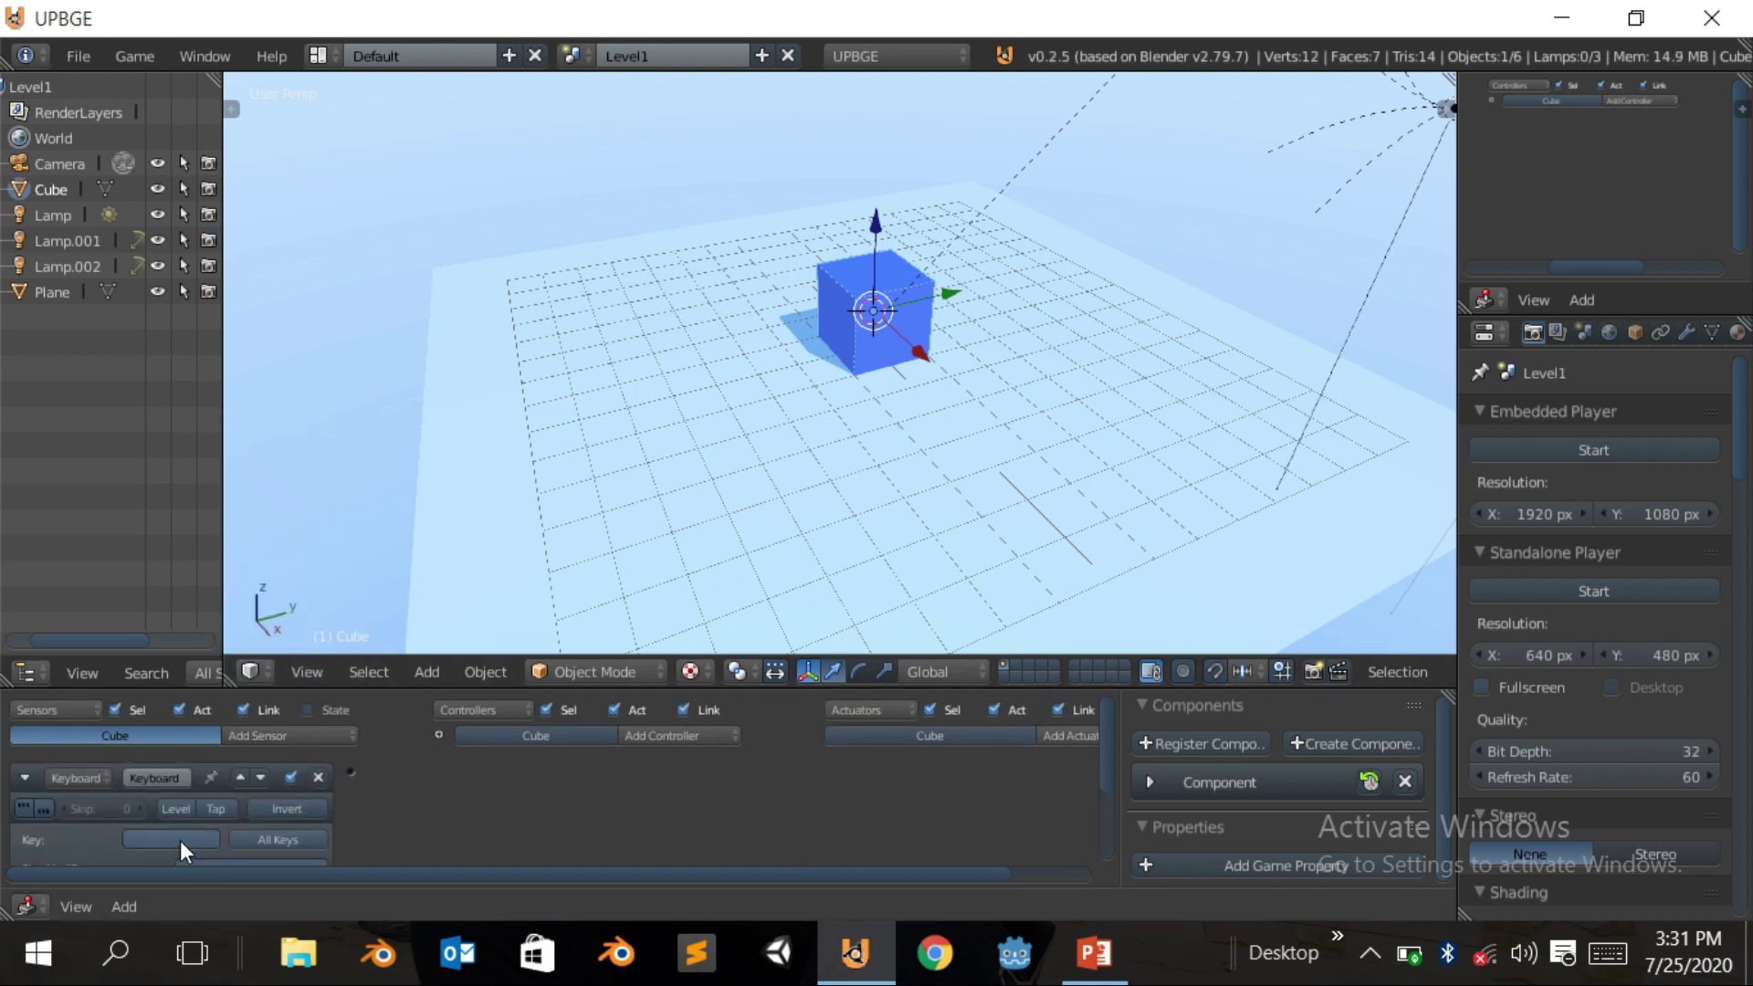
pyautogui.click(26, 779)
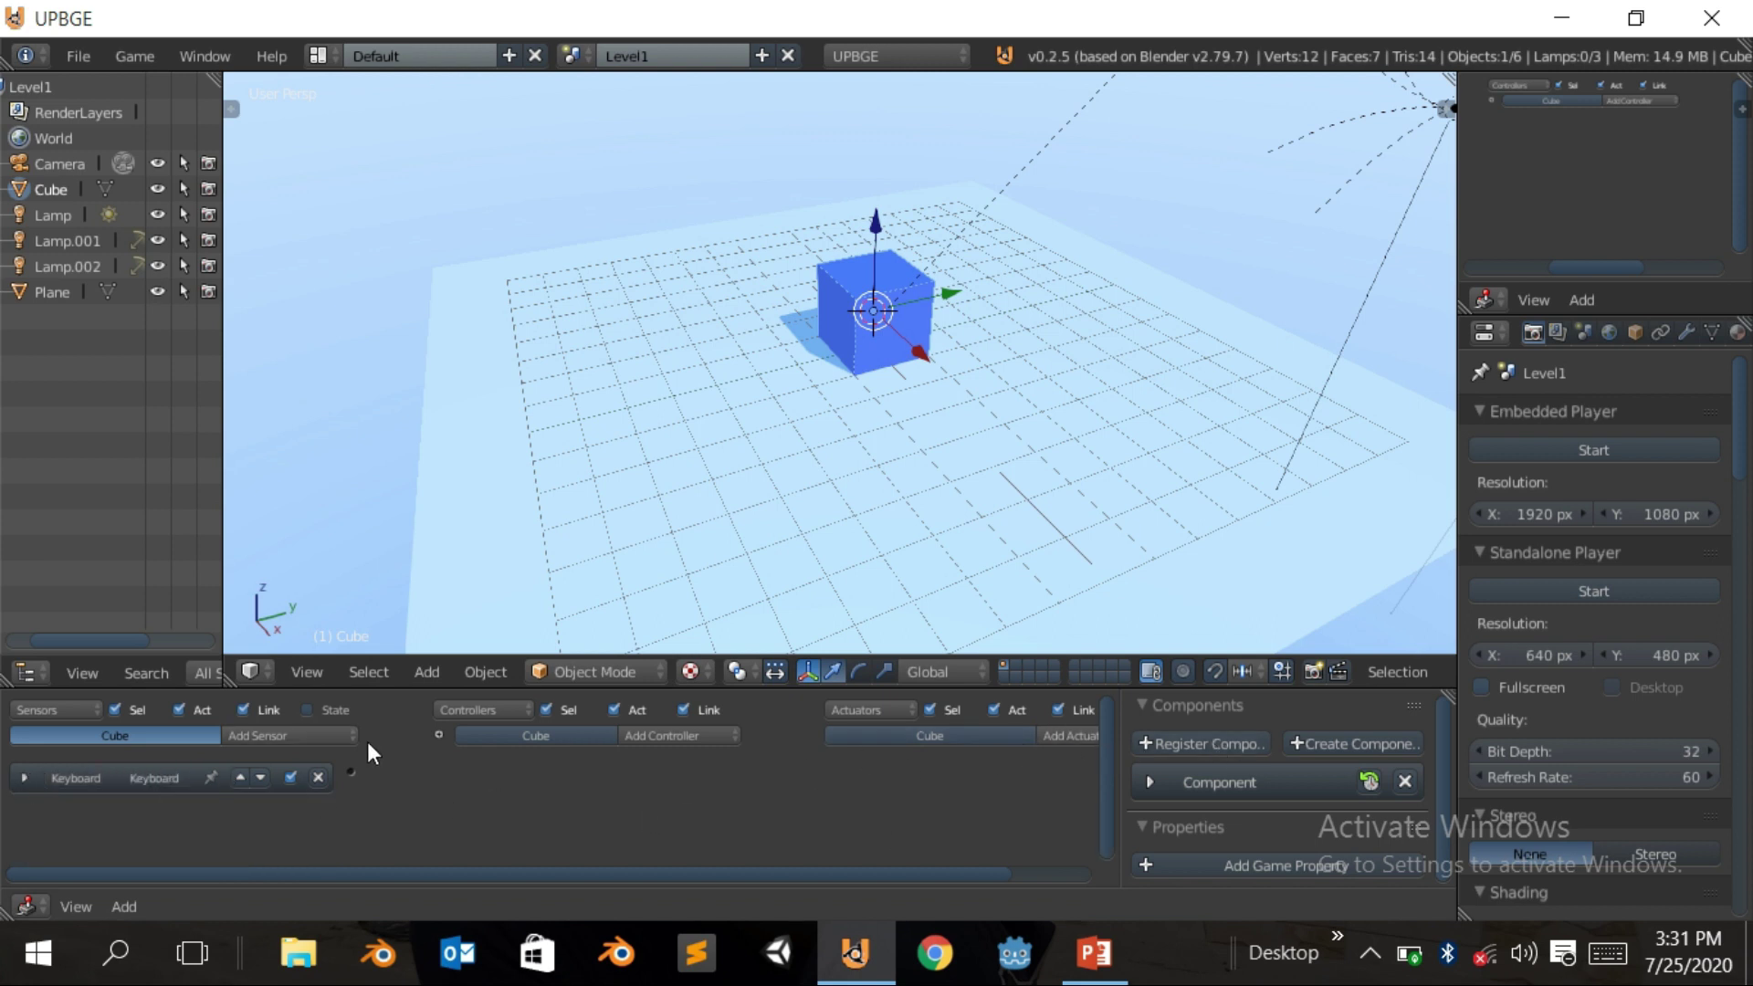
# Add a second Keyboard sensor to the cube, assign it the S key, and collapse its settings
pyautogui.click(296, 733)
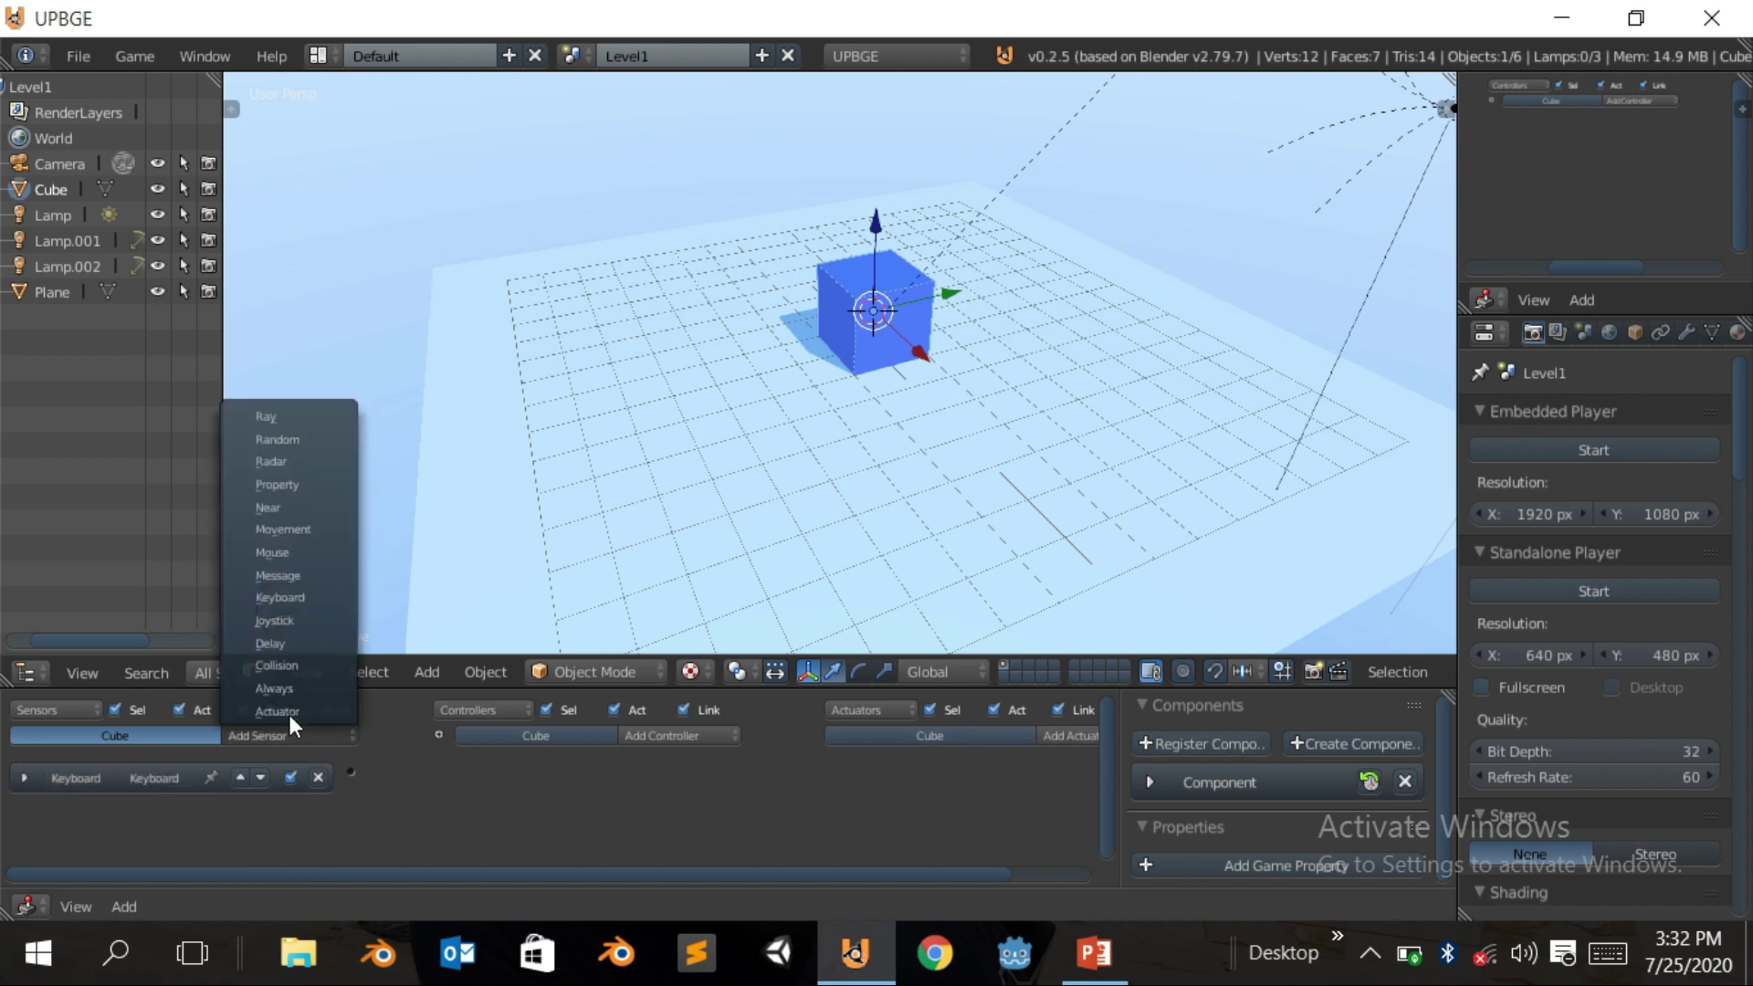
pyautogui.click(296, 596)
pyautogui.scroll(-4, 343, 820)
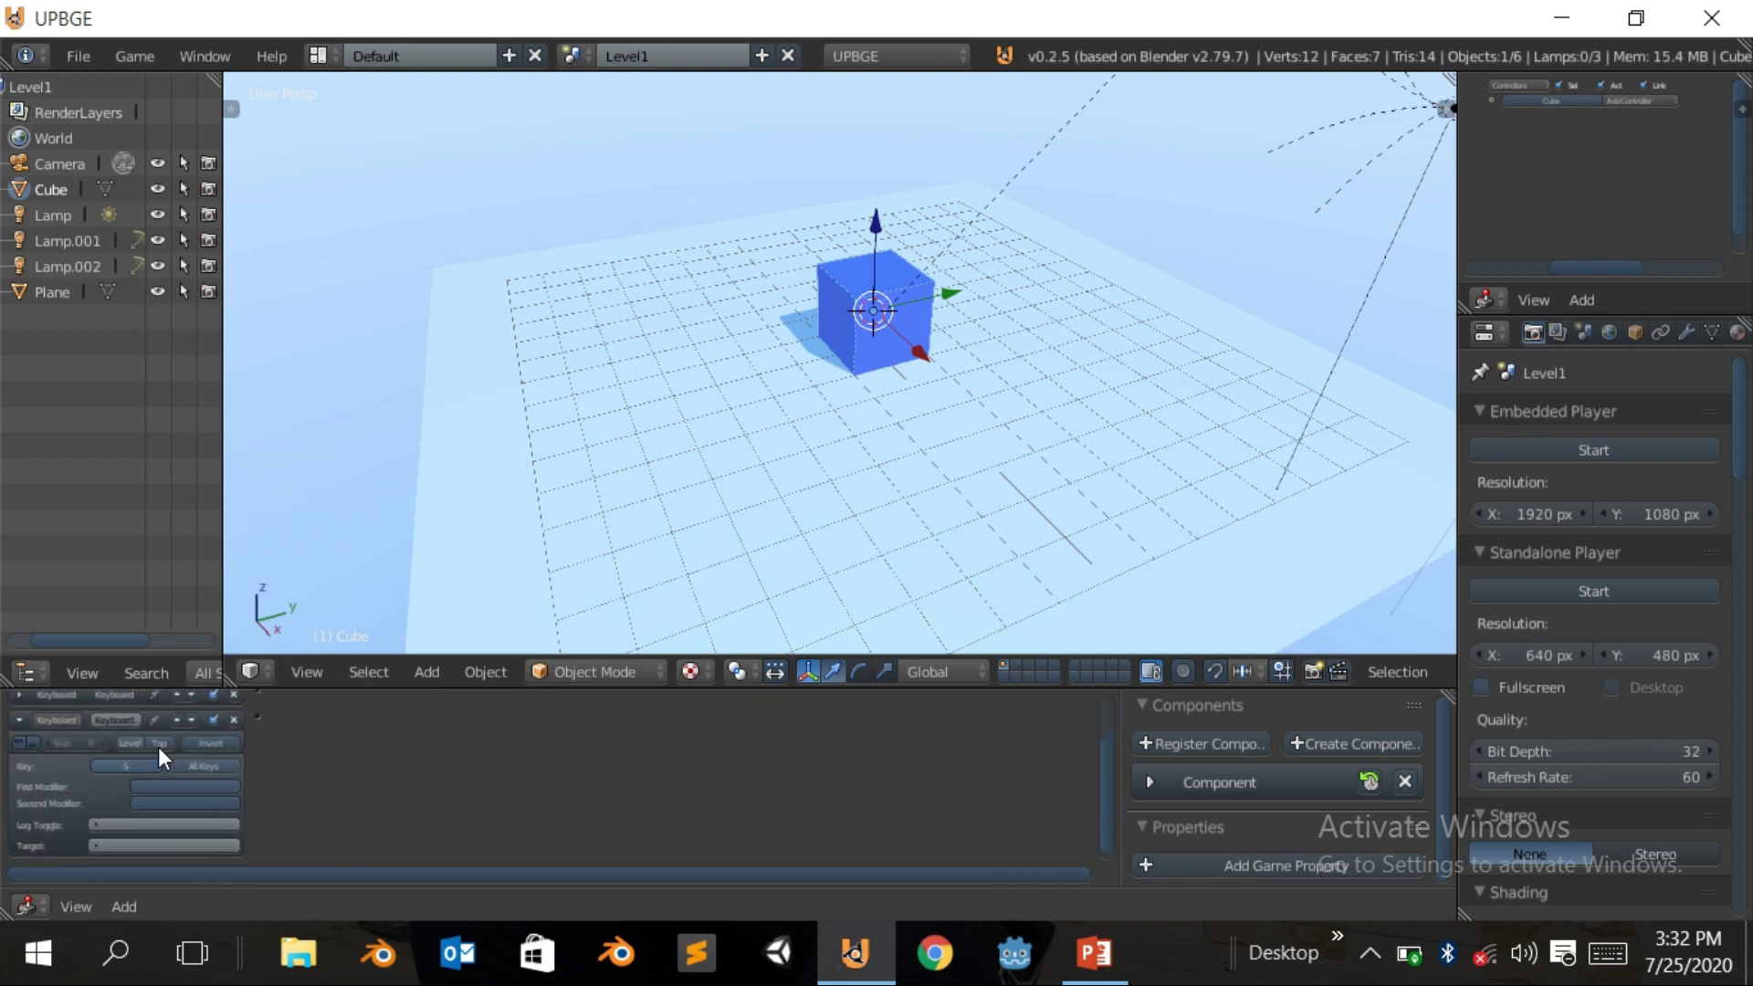
pyautogui.click(19, 721)
pyautogui.scroll(4, 206, 835)
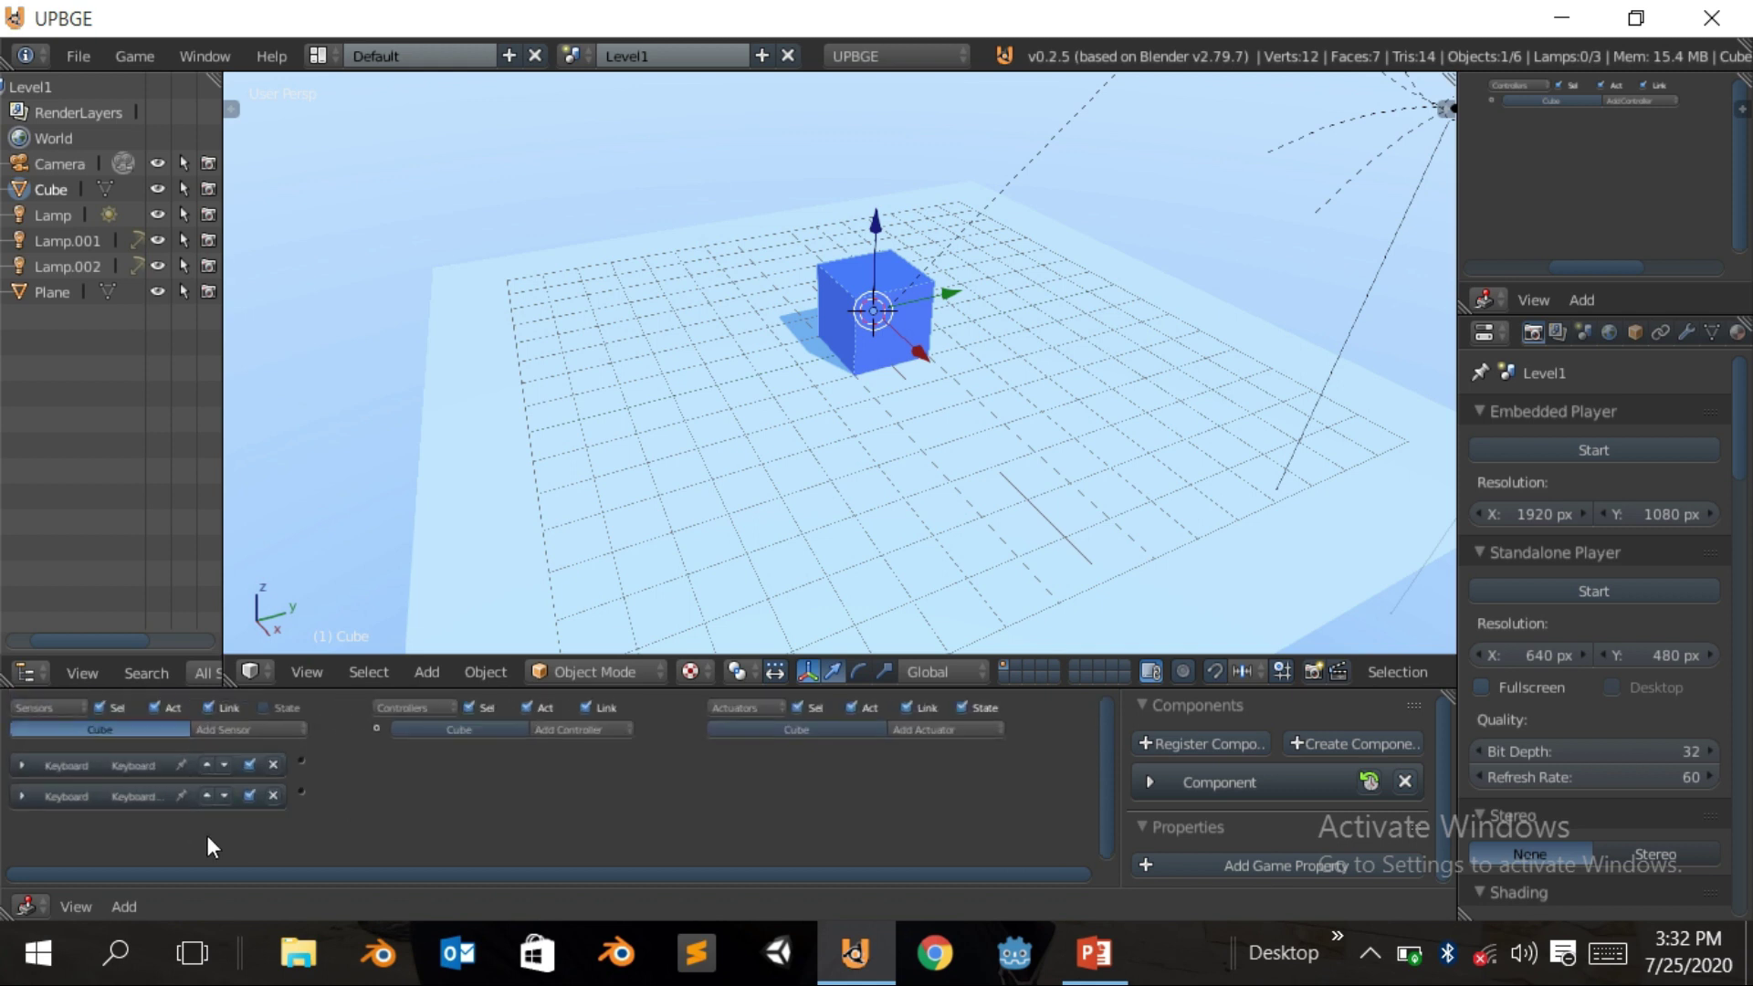
# Add a third Keyboard sensor to the cube, assign it the A key, name it a, and collapse its settings
pyautogui.hotkey('shift', 'a')
pyautogui.moveTo(189, 840)
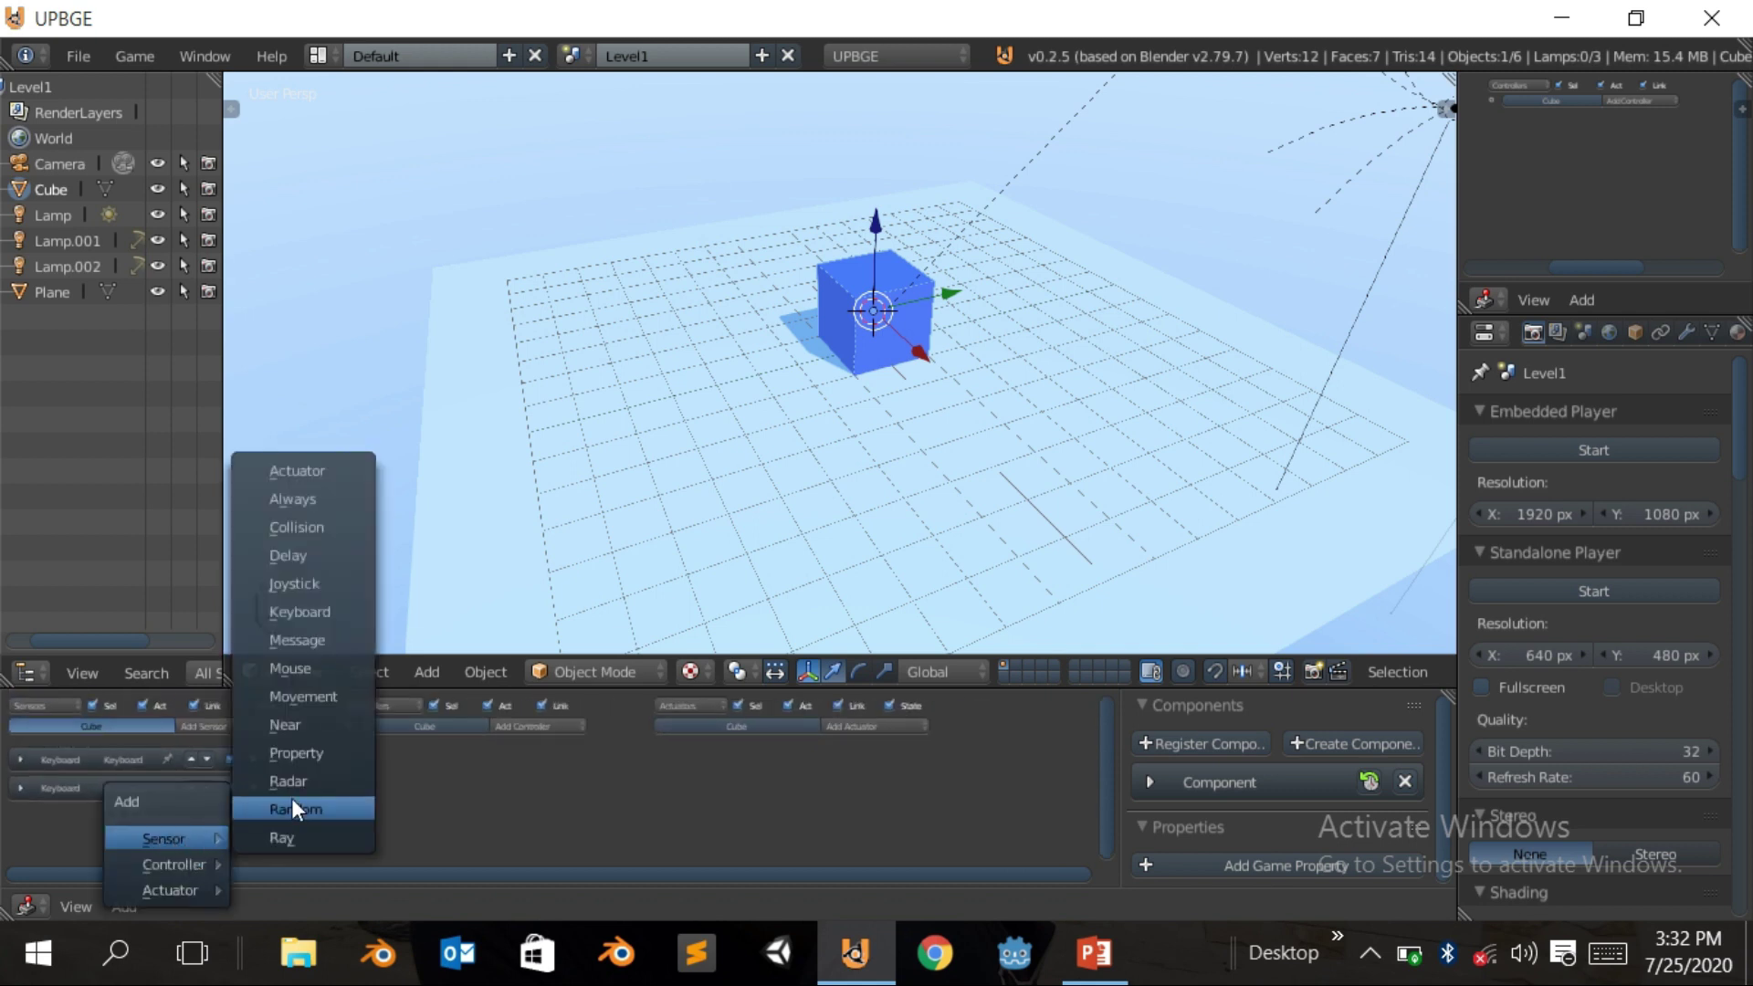
pyautogui.click(326, 617)
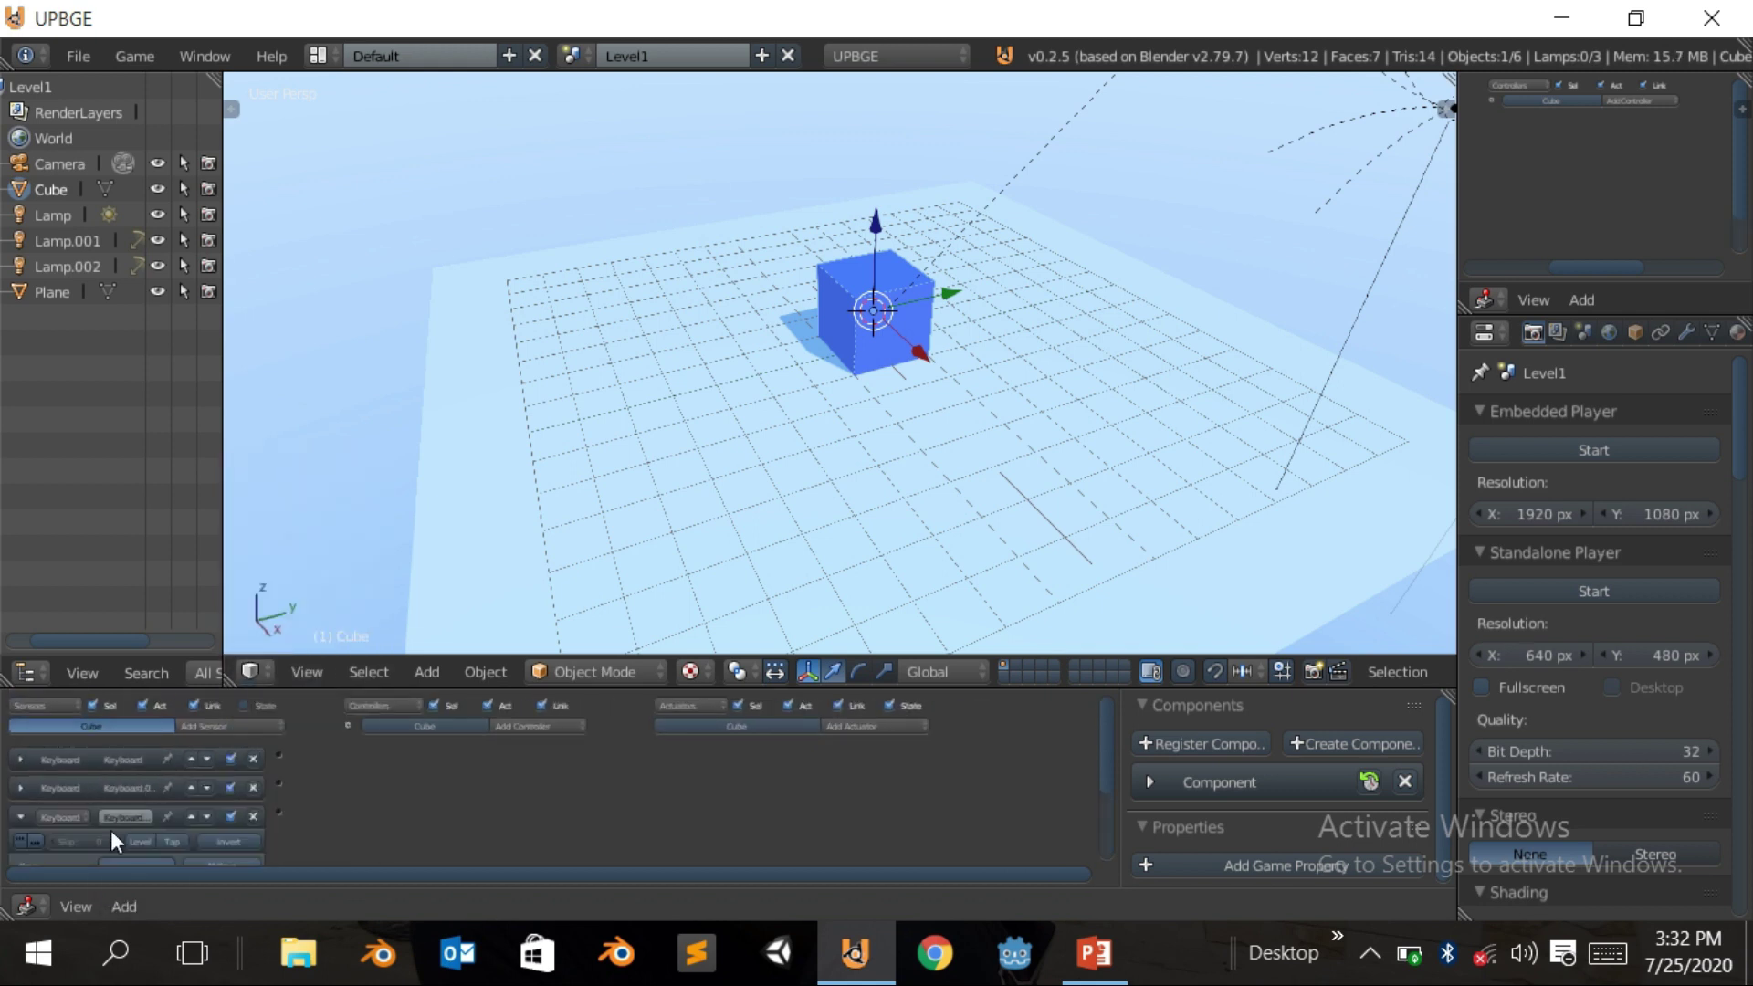
pyautogui.scroll(-1, 199, 849)
pyautogui.press('a')
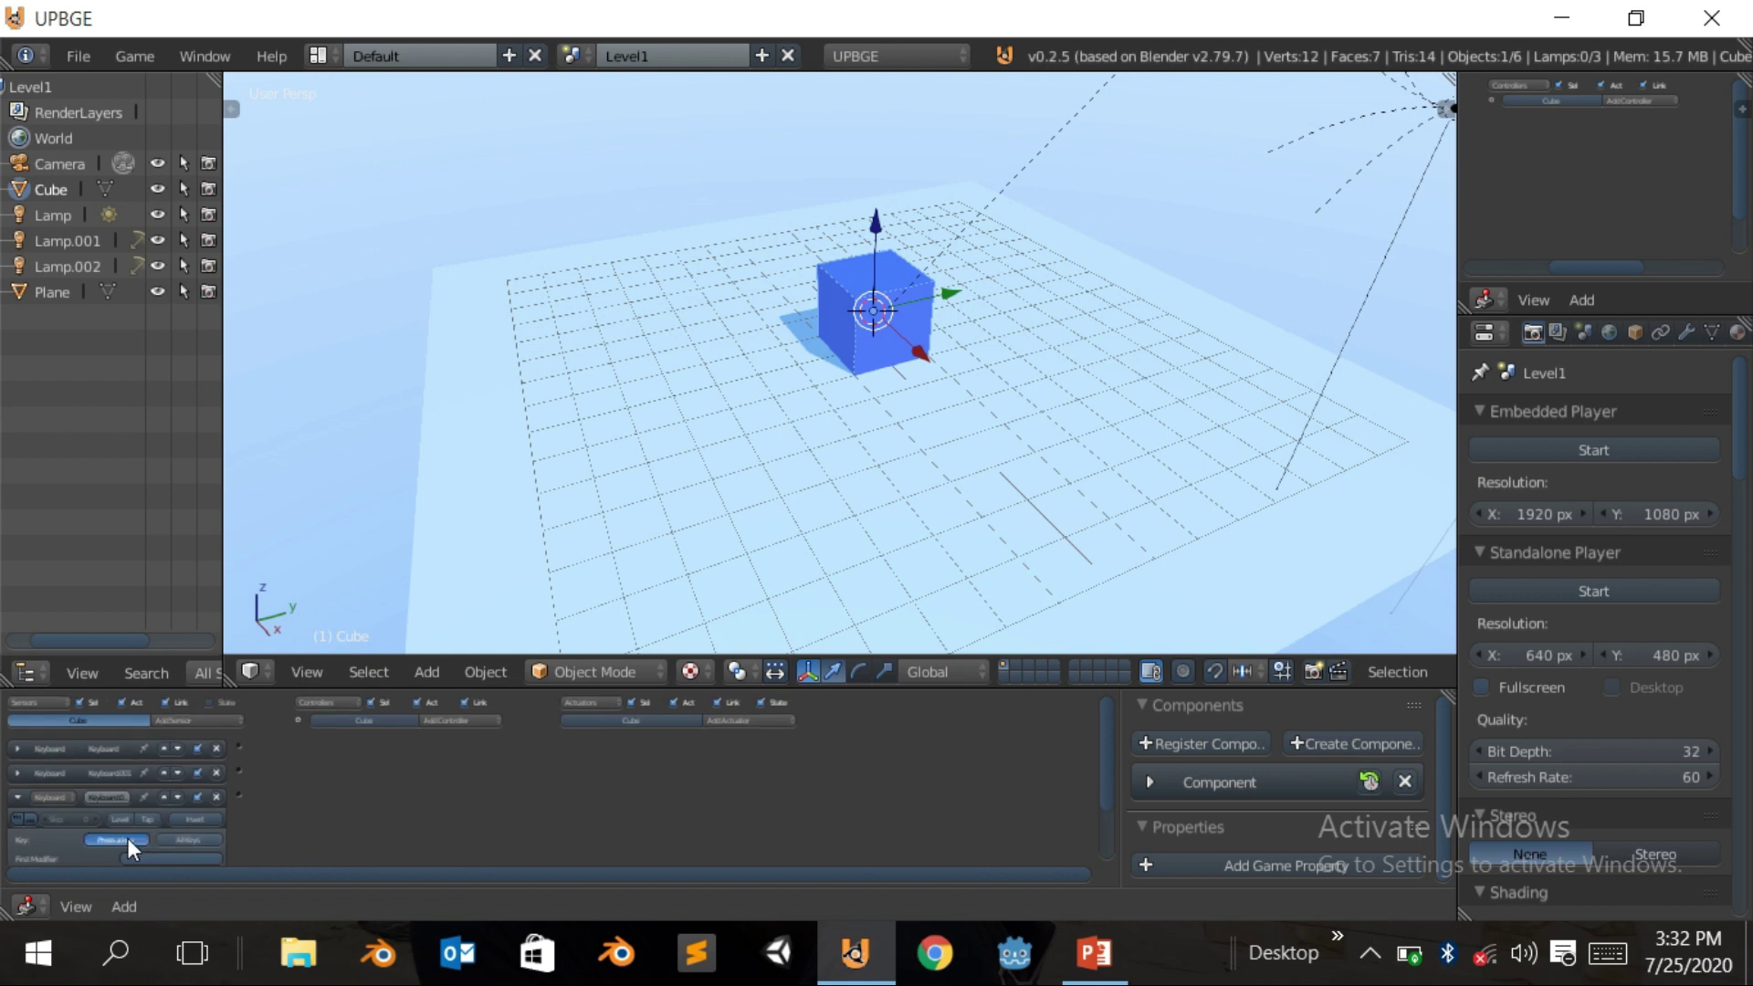
pyautogui.click(111, 798)
pyautogui.click(13, 797)
pyautogui.click(13, 798)
pyautogui.scroll(8, 192, 820)
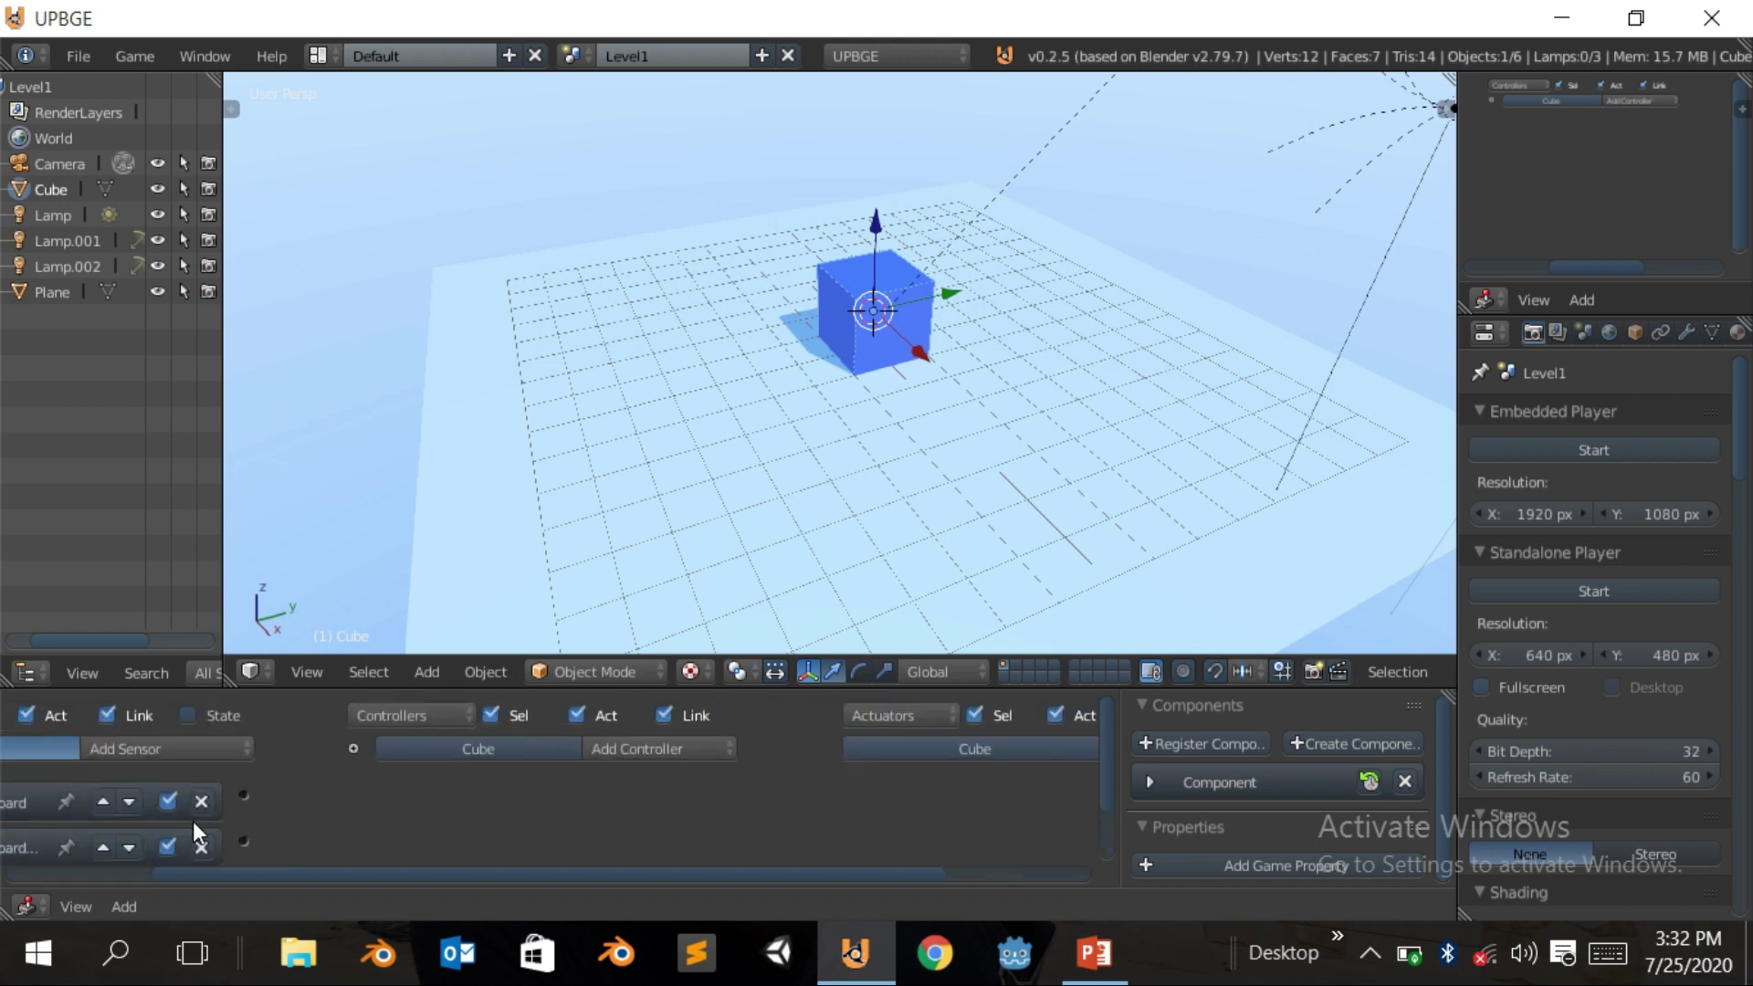
# Rename the S-key sensor to s and the W-key sensor to w, leaving both collapsed
pyautogui.moveTo(193, 820); pyautogui.dragTo(556, 875, button='middle')
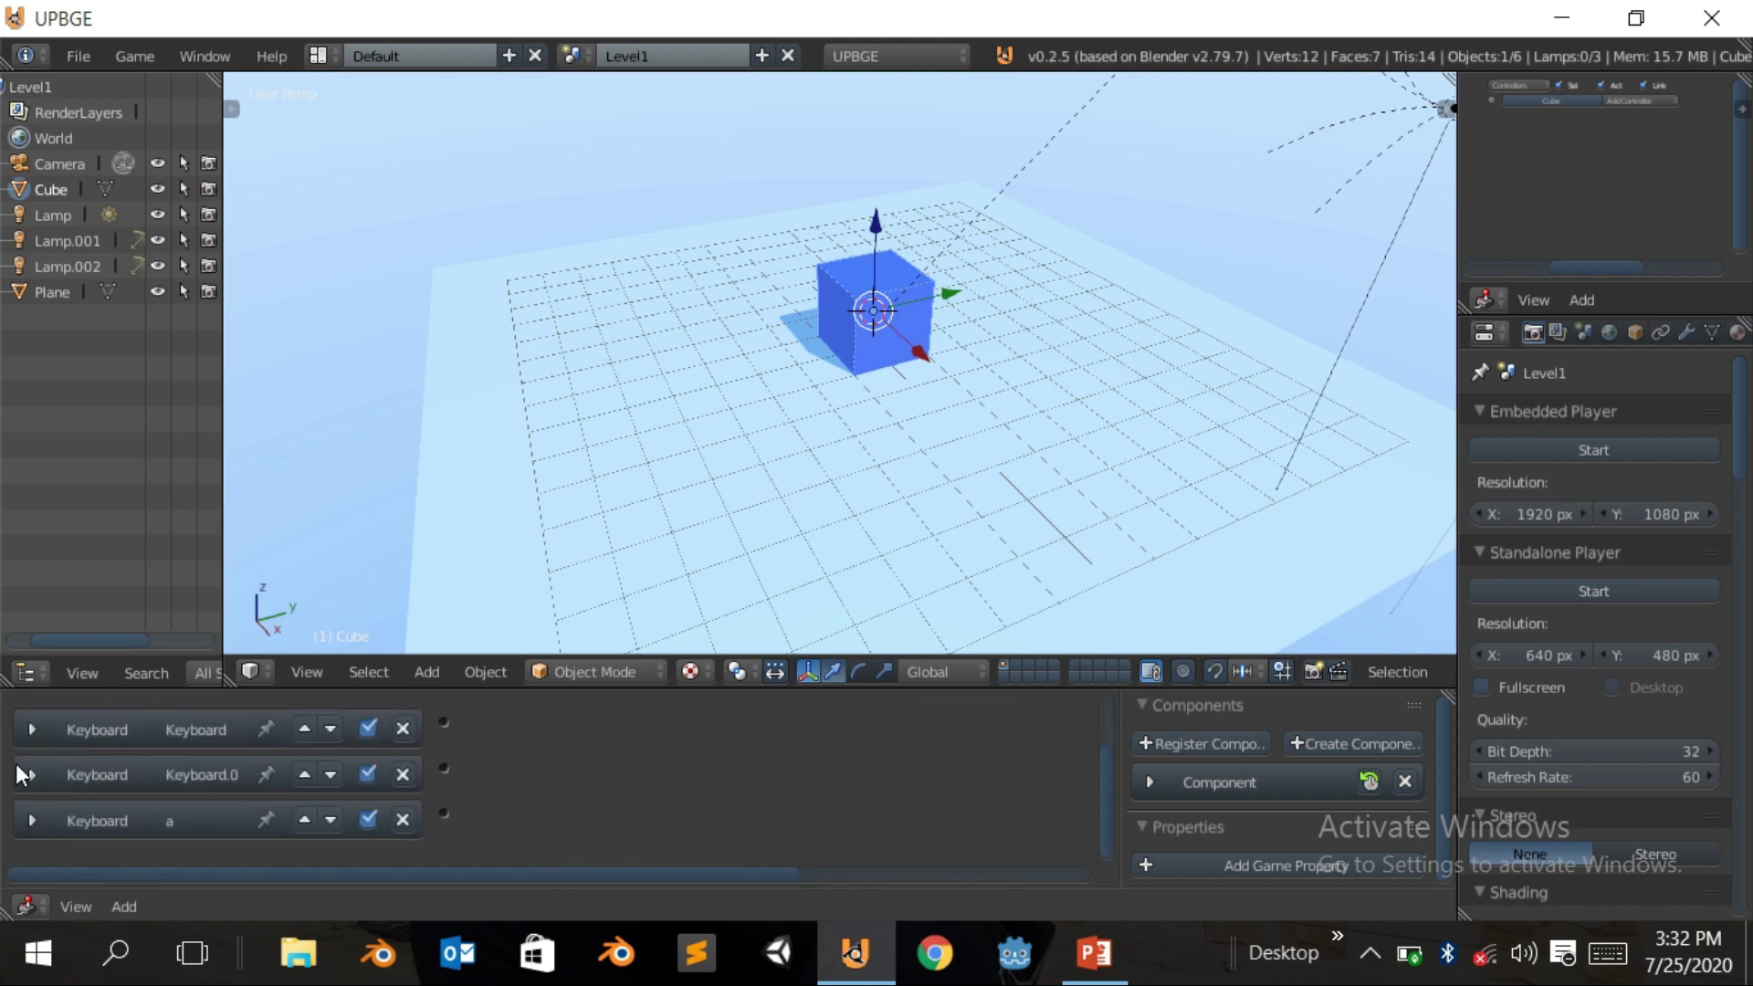
pyautogui.click(30, 774)
pyautogui.click(198, 774)
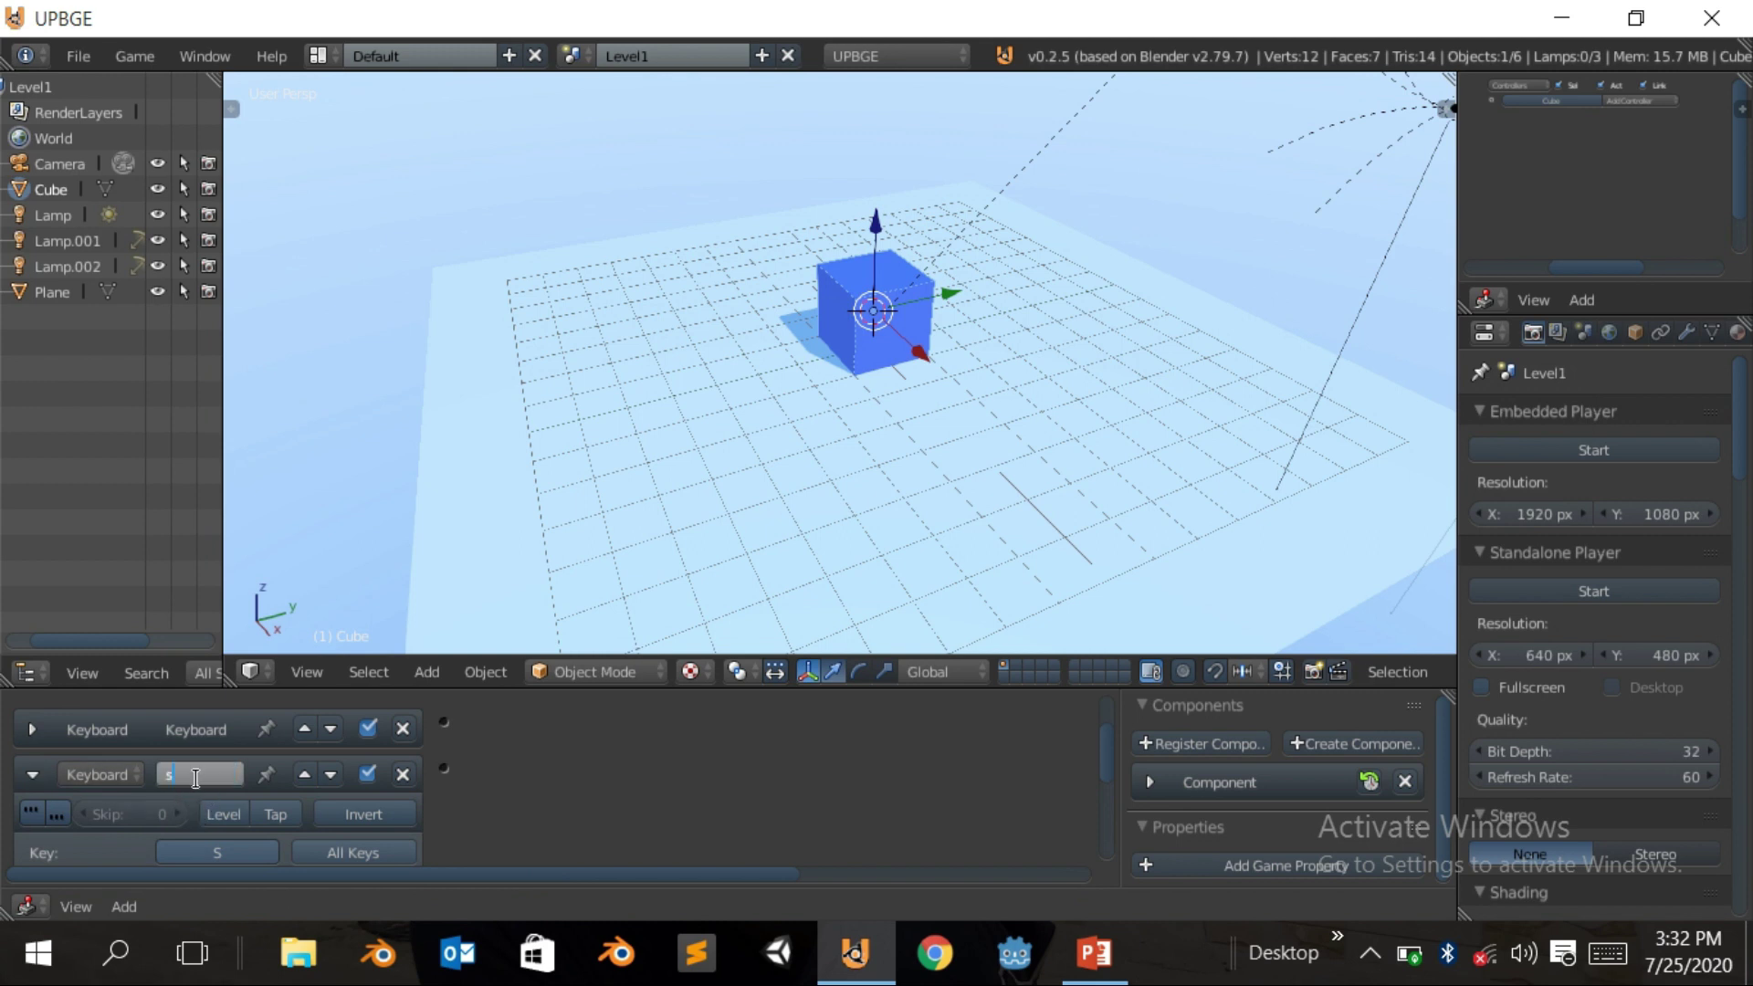
pyautogui.write('s')
pyautogui.click(30, 774)
pyautogui.click(31, 728)
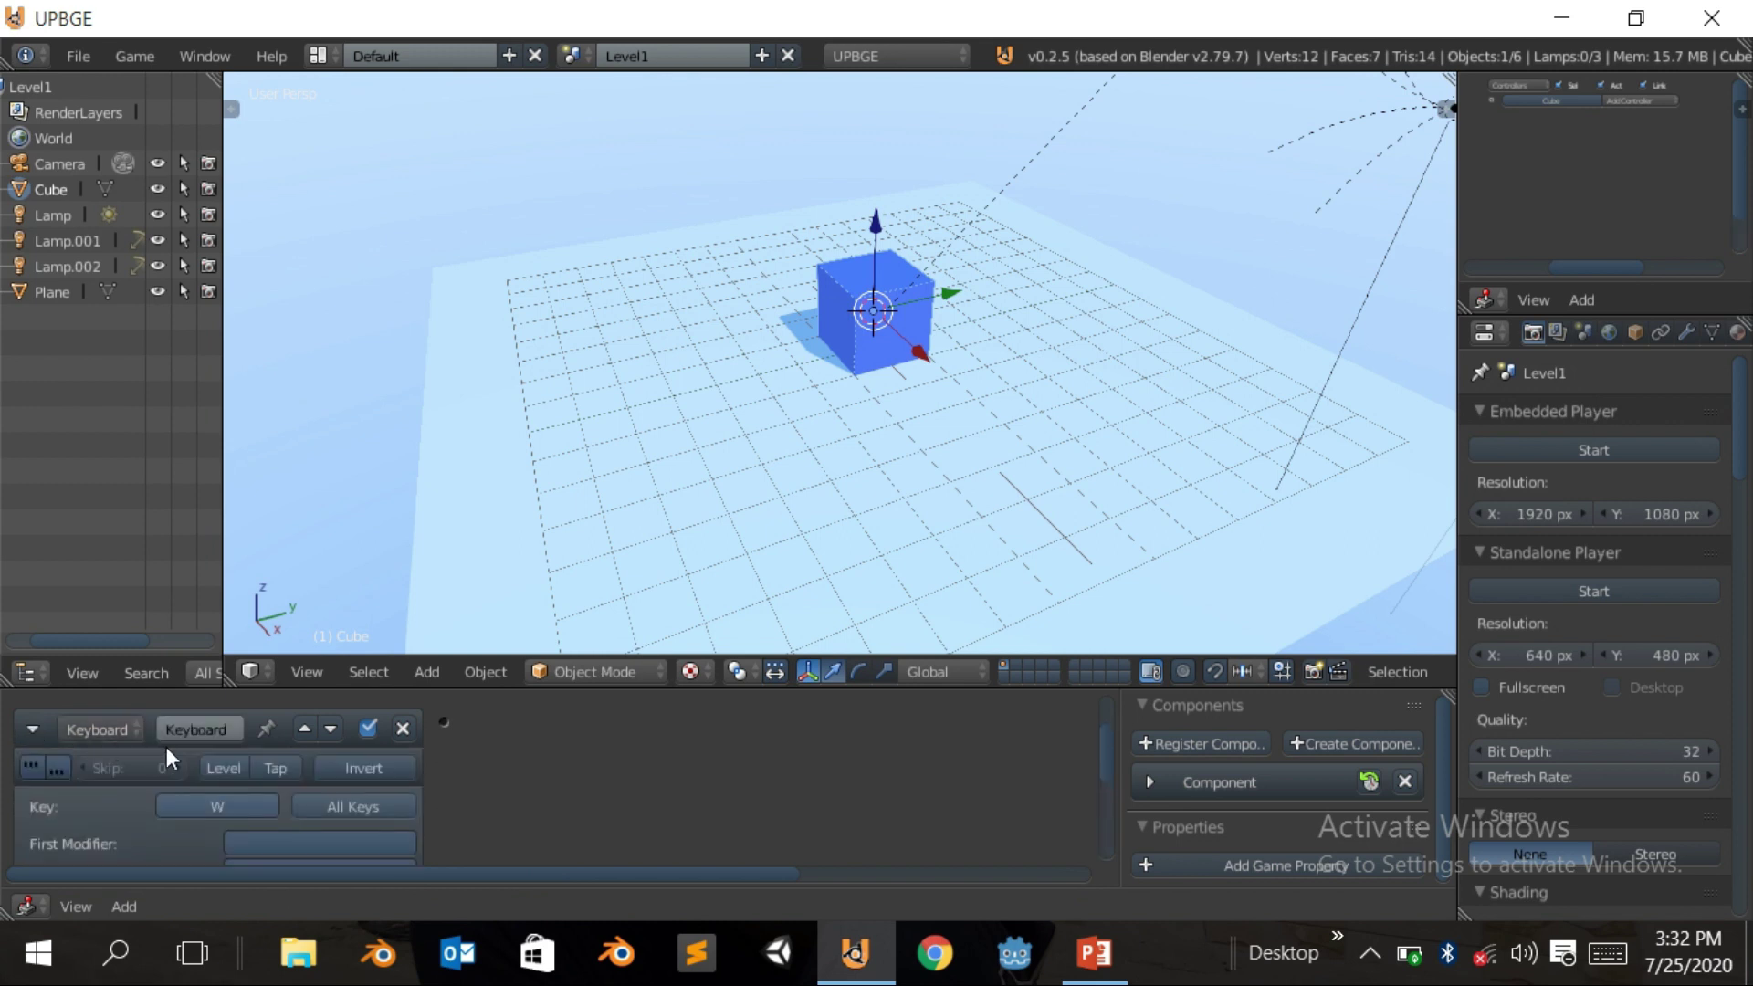
pyautogui.write('w')
pyautogui.press('Return')
pyautogui.click(27, 728)
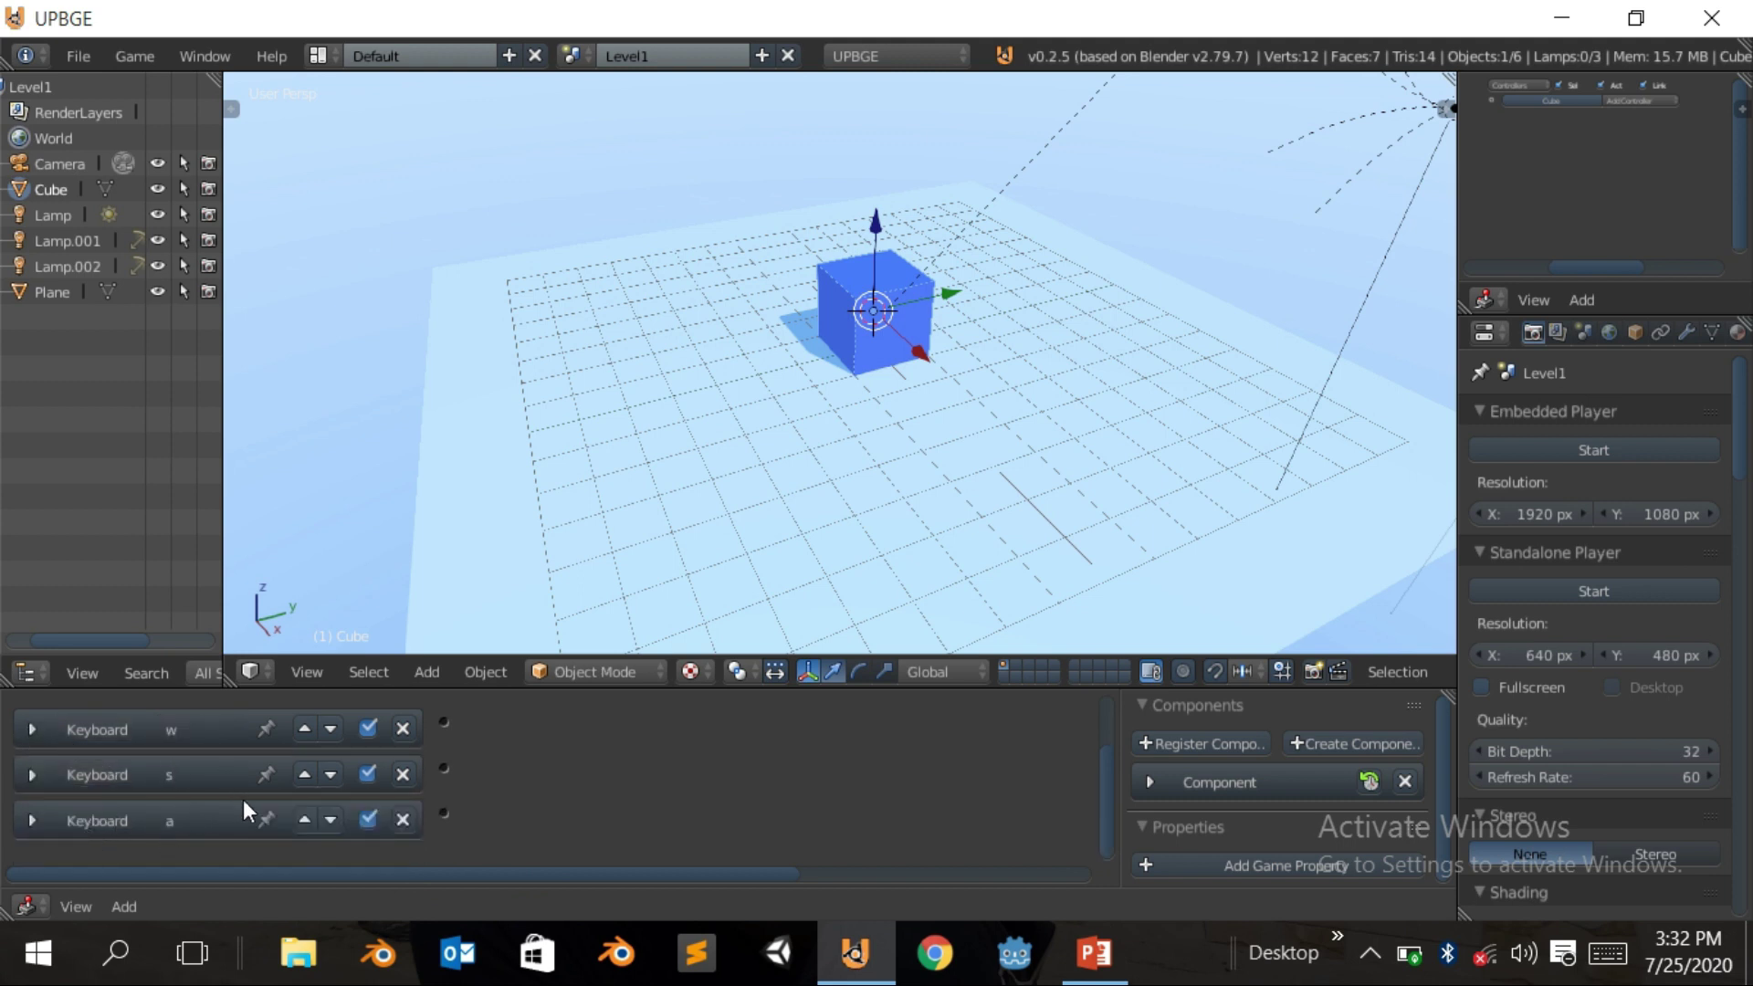
# Add a fourth Keyboard sensor to the cube and name it d
pyautogui.hotkey('shift', 'a')
pyautogui.moveTo(243, 797)
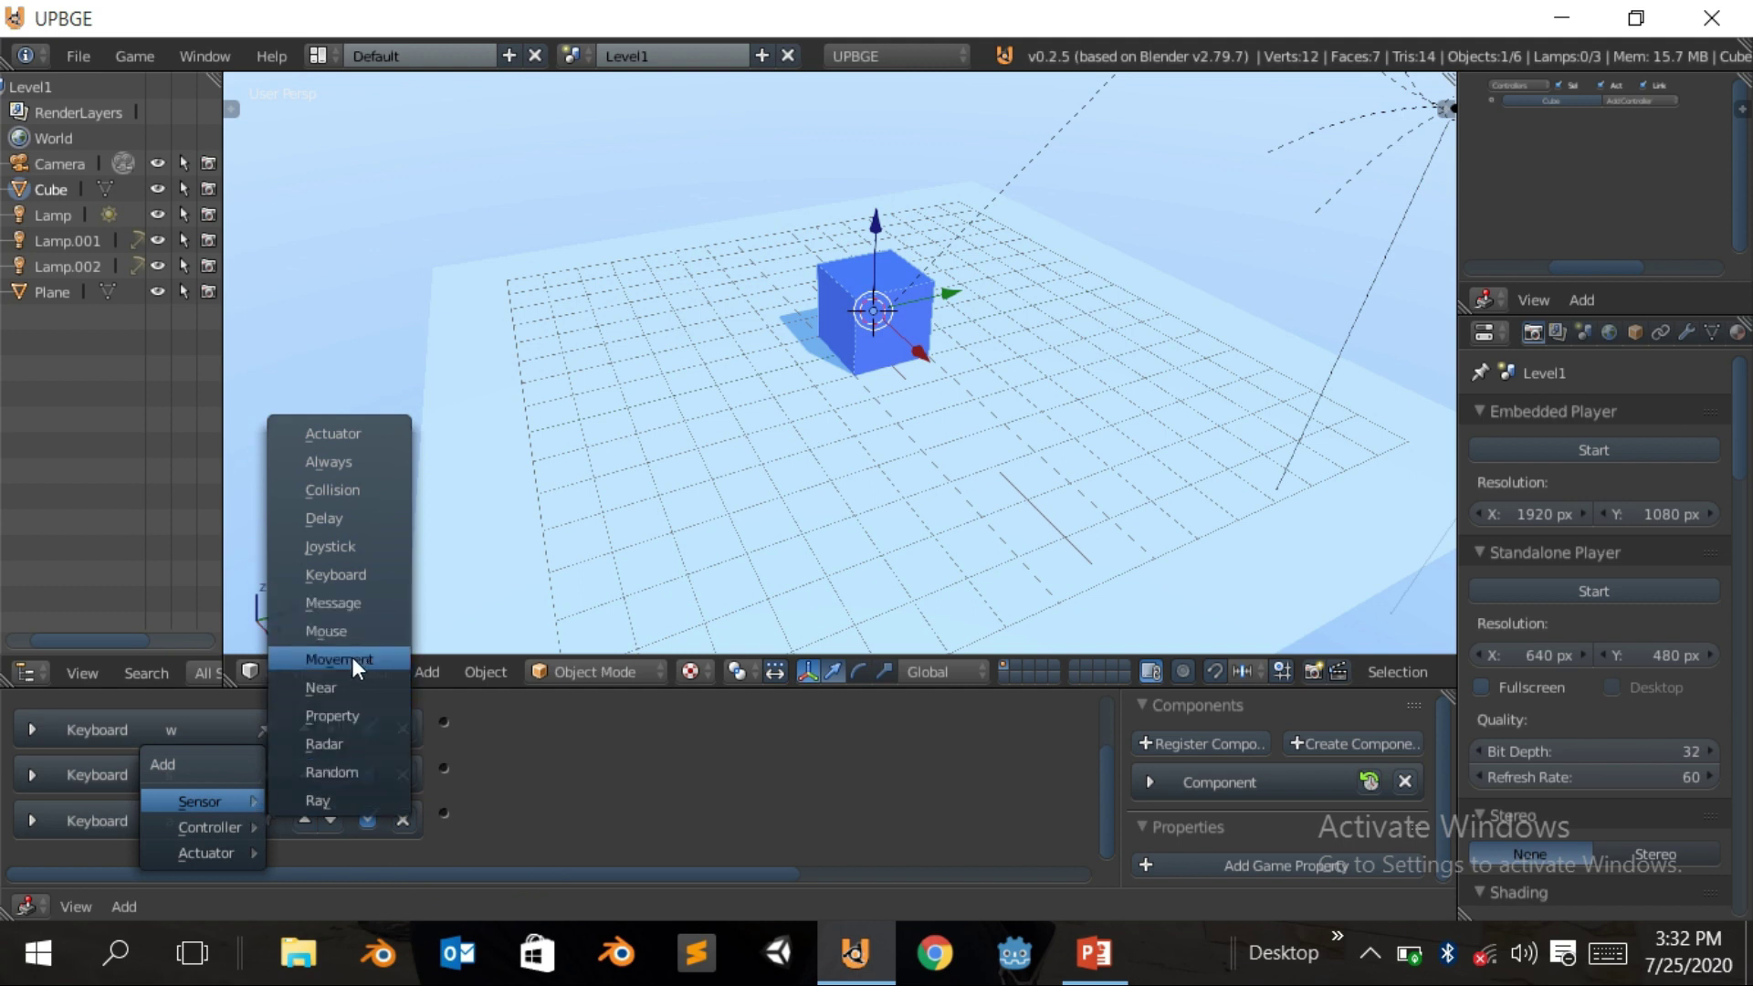
pyautogui.click(349, 575)
pyautogui.scroll(-3, 254, 817)
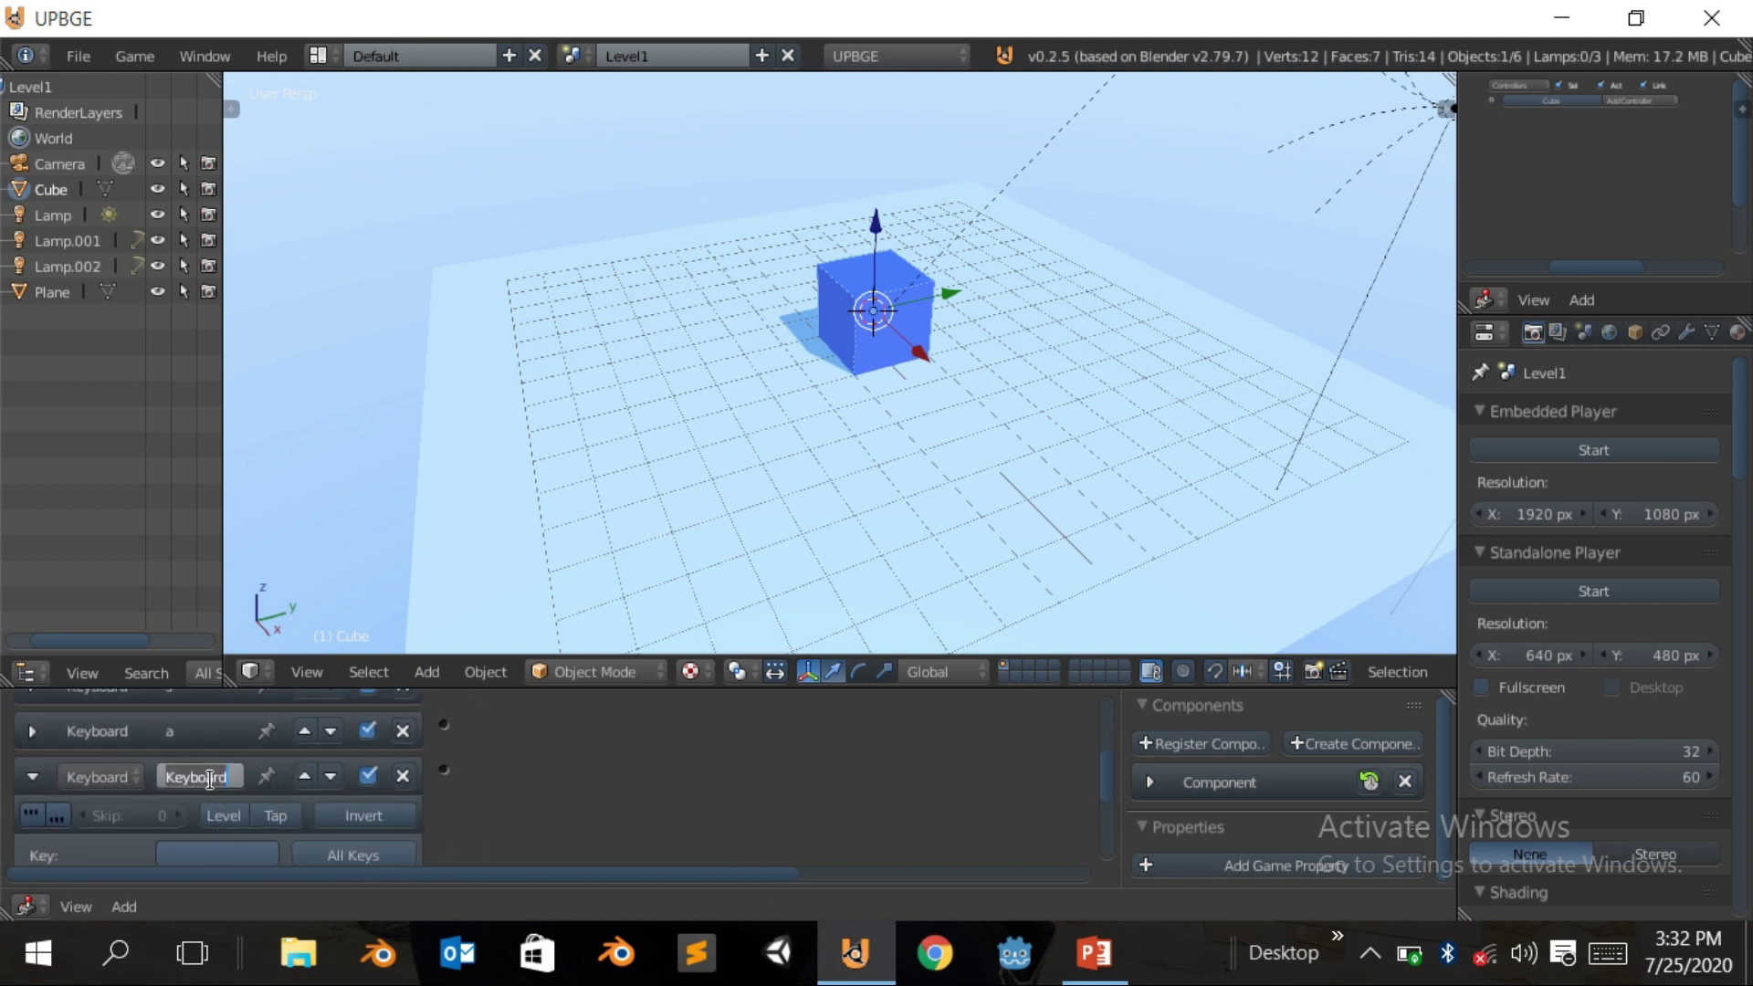
pyautogui.write('d')
pyautogui.click(31, 775)
pyautogui.click(31, 775)
pyautogui.click(31, 775)
pyautogui.click(31, 774)
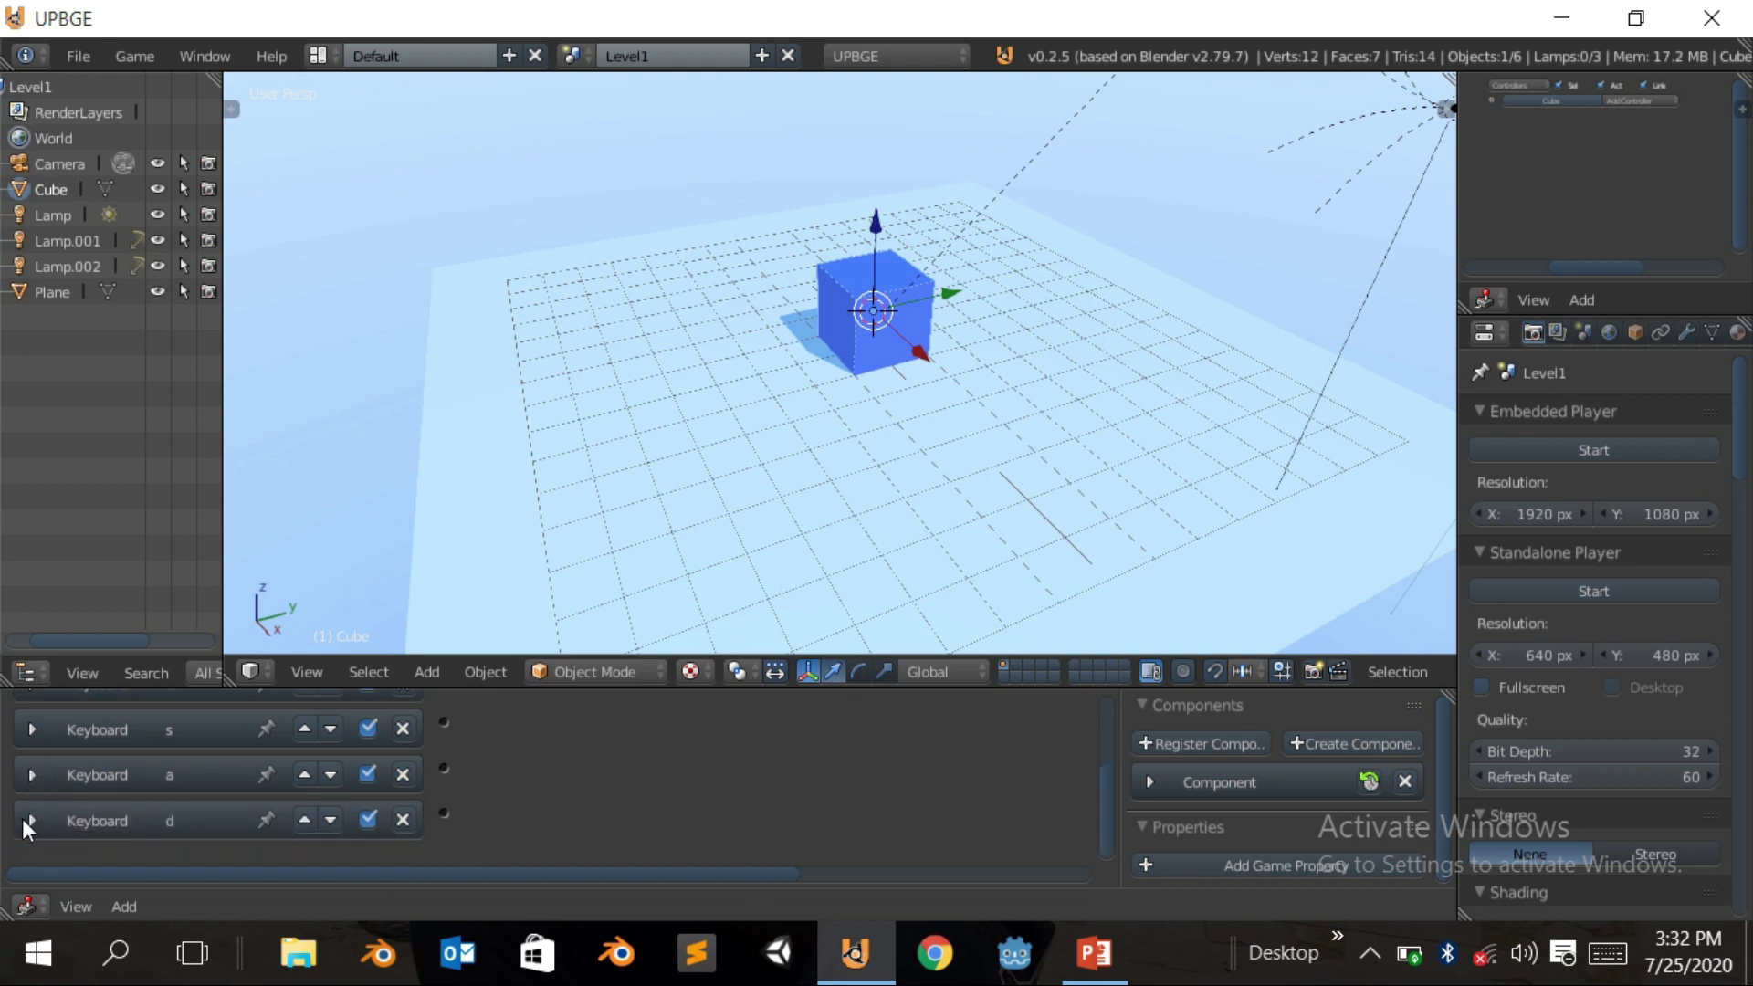
# Assign the D key to the d sensor and collapse its settings
pyautogui.click(28, 817)
pyautogui.scroll(-2, 238, 842)
pyautogui.click(234, 817)
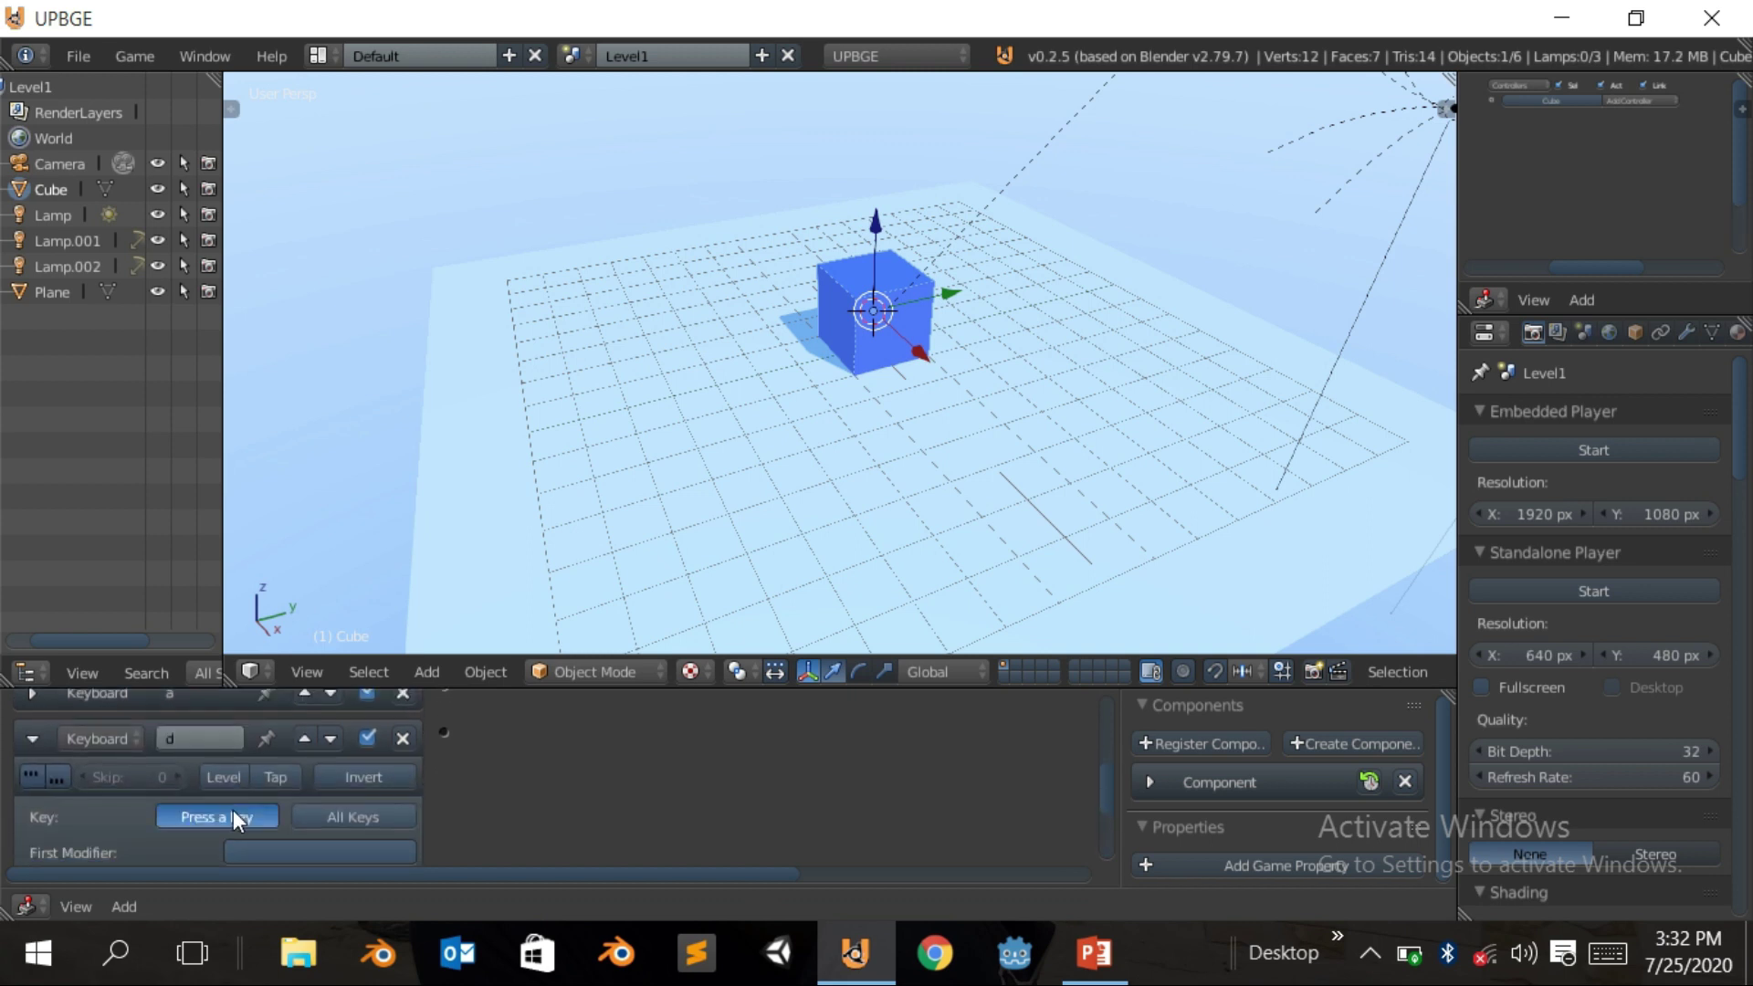
pyautogui.press('d')
pyautogui.click(31, 739)
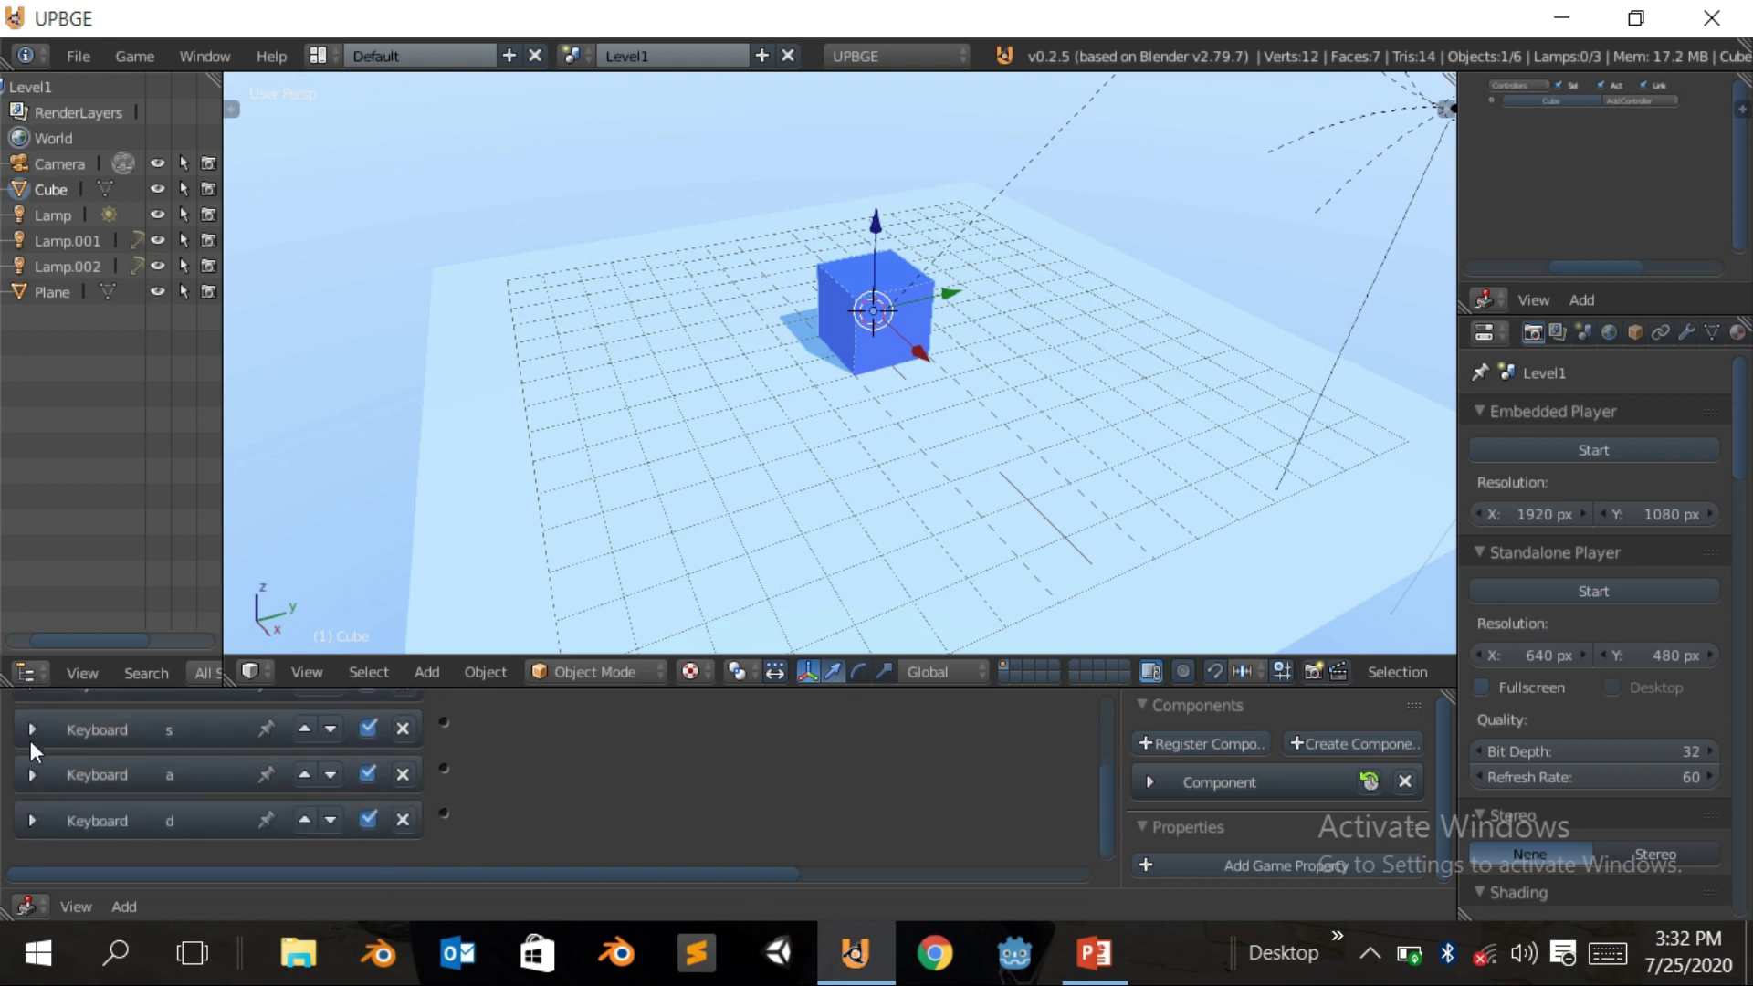
# Add four Motion actuators to the cube
pyautogui.scroll(2, 473, 789)
pyautogui.moveTo(608, 797); pyautogui.dragTo(380, 829, button='middle')
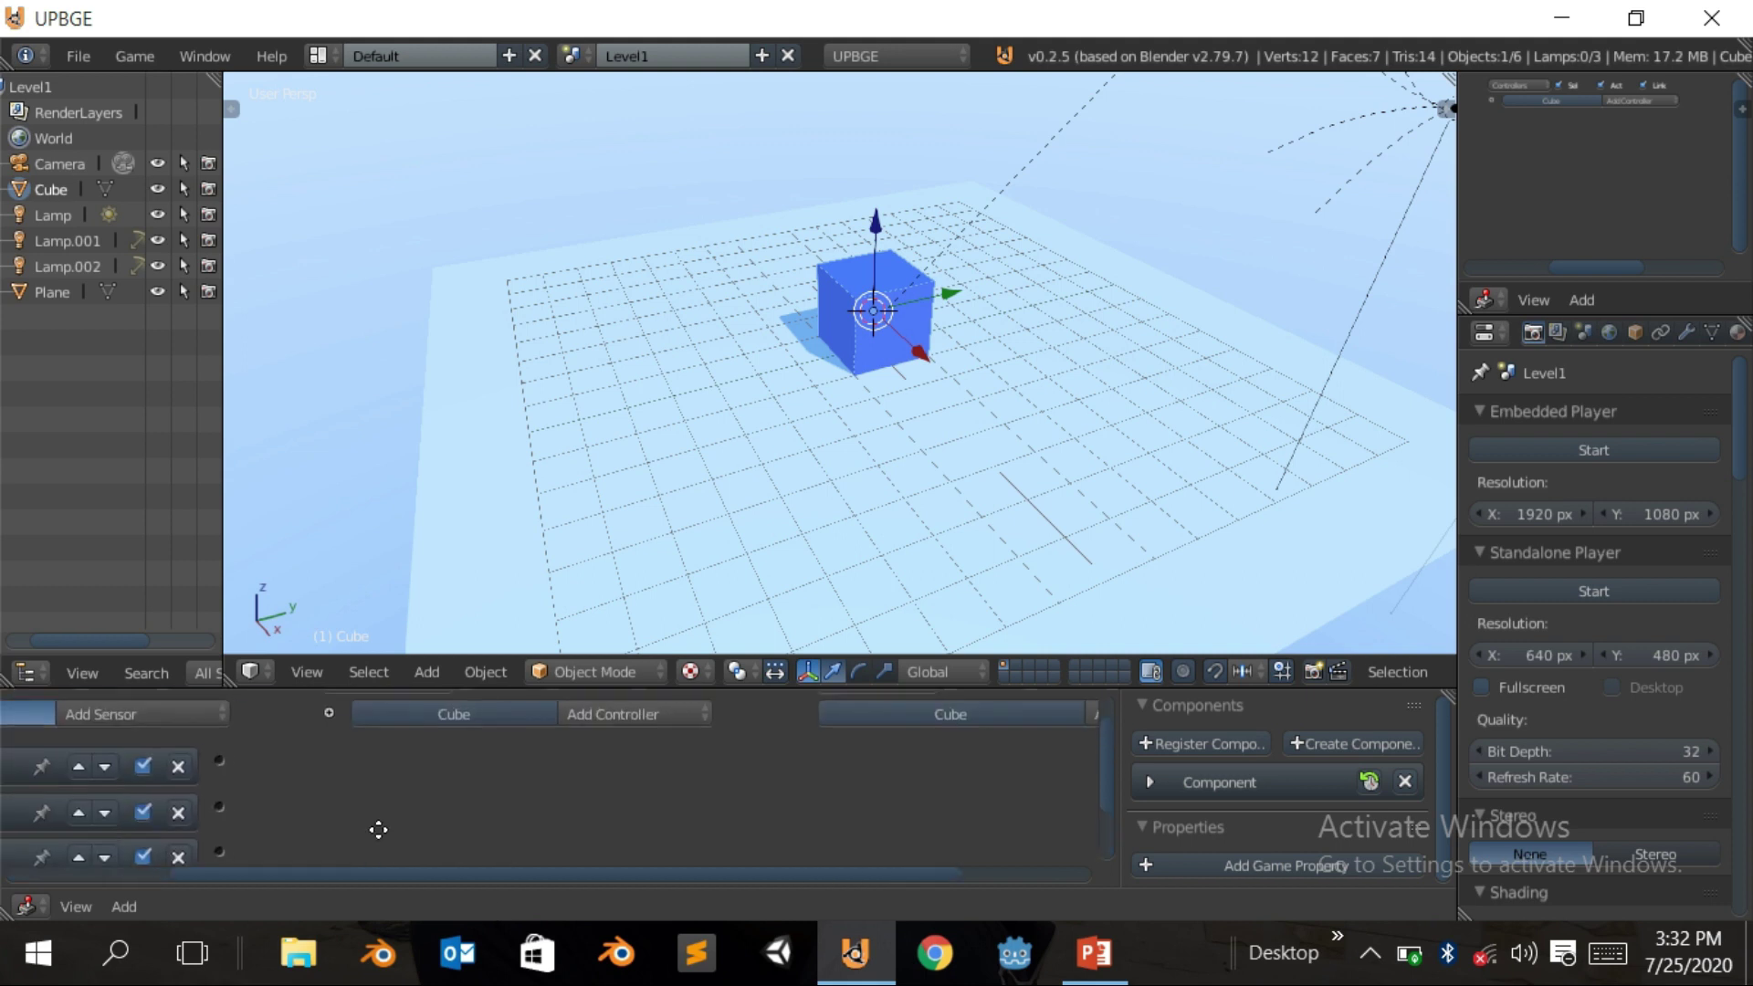
pyautogui.moveTo(618, 825); pyautogui.dragTo(443, 823, button='middle')
pyautogui.click(942, 718)
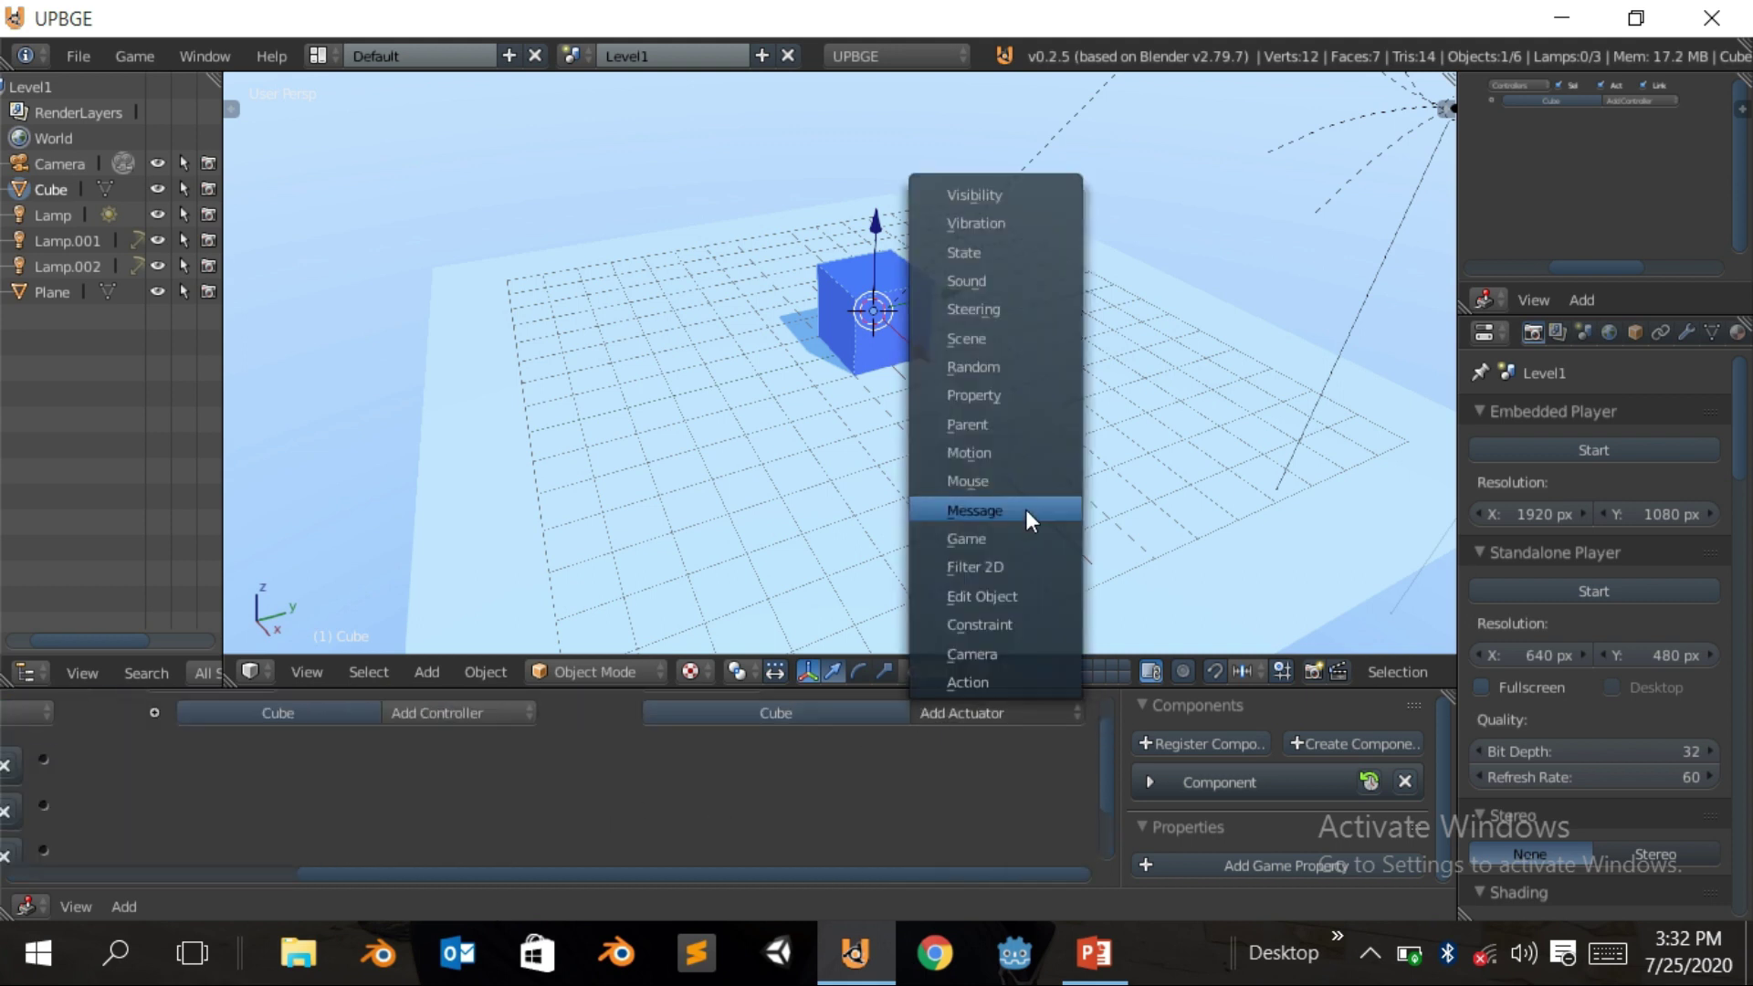
pyautogui.click(997, 453)
pyautogui.click(959, 718)
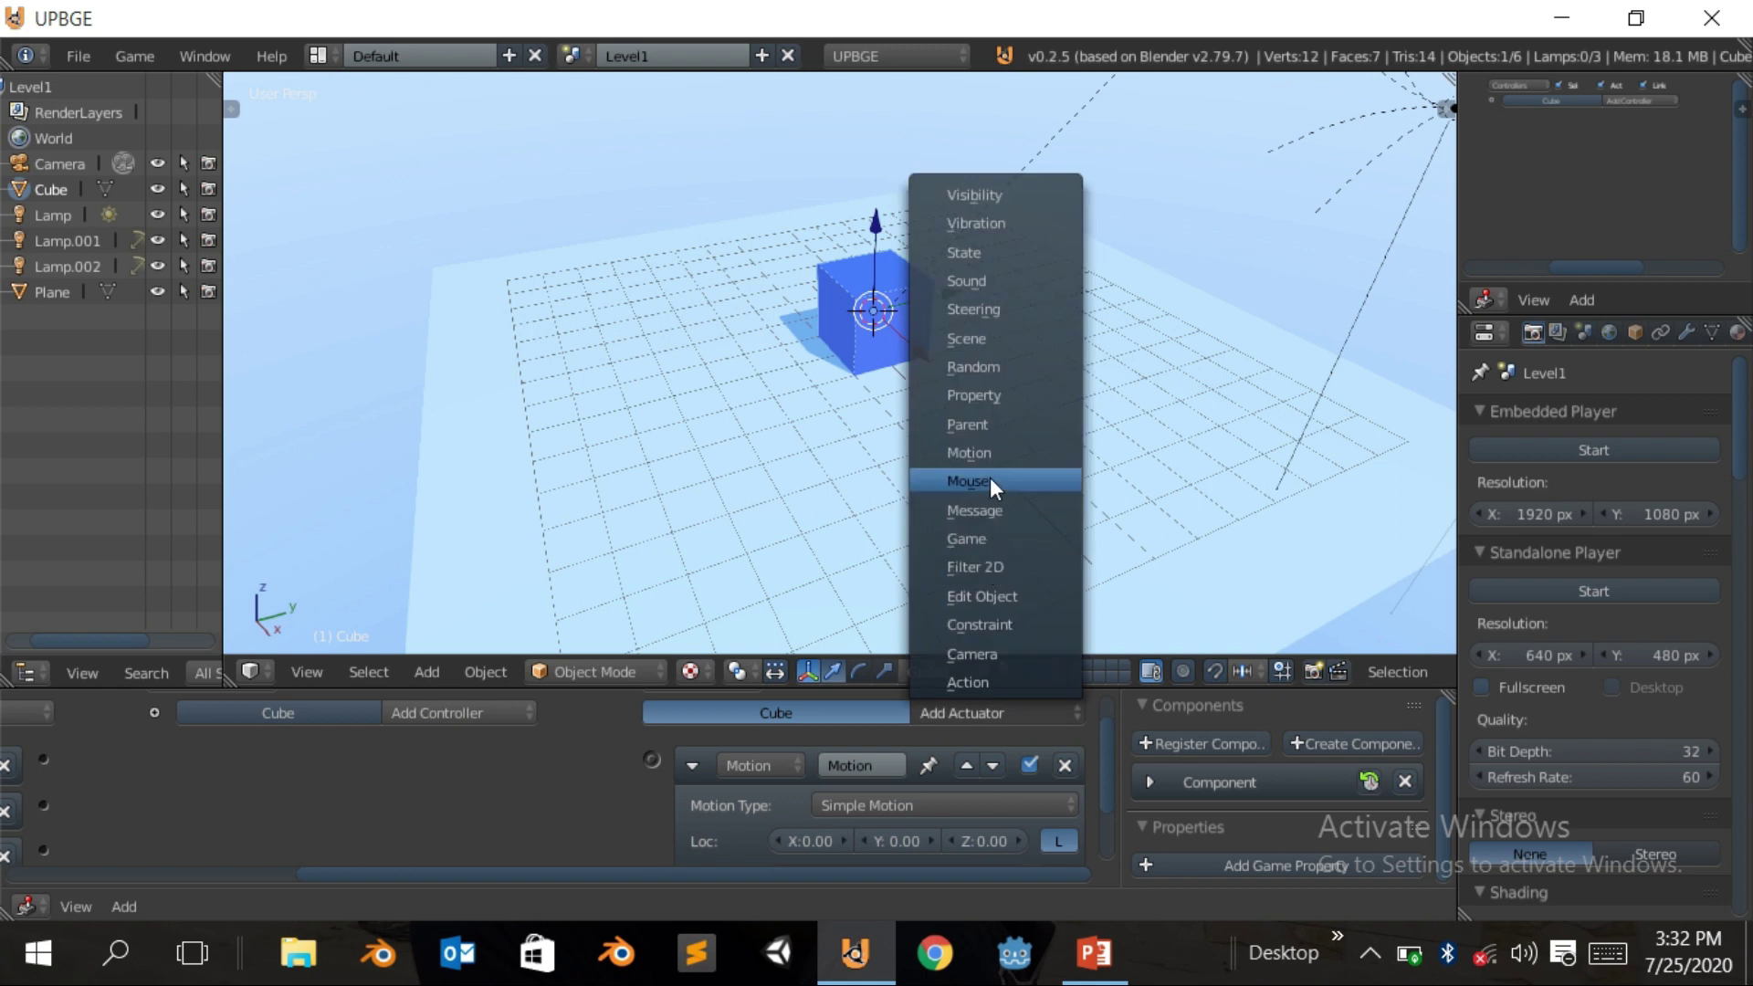
pyautogui.click(987, 453)
pyautogui.click(944, 719)
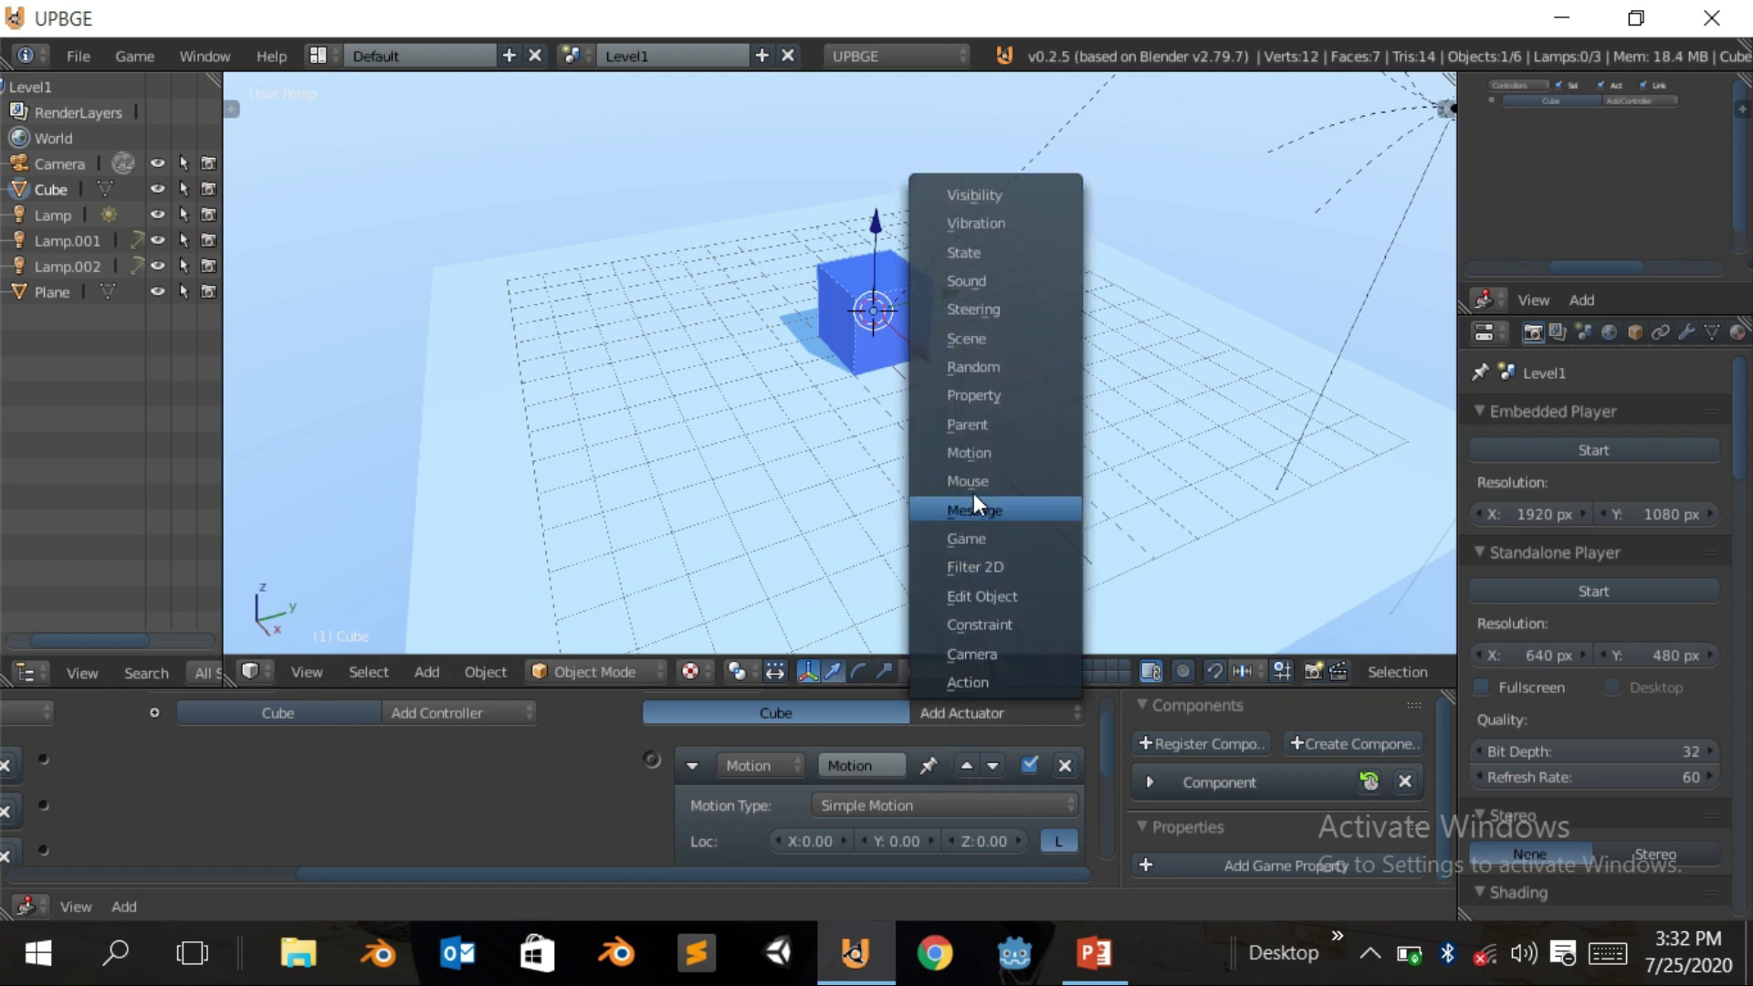
pyautogui.click(978, 453)
pyautogui.click(972, 711)
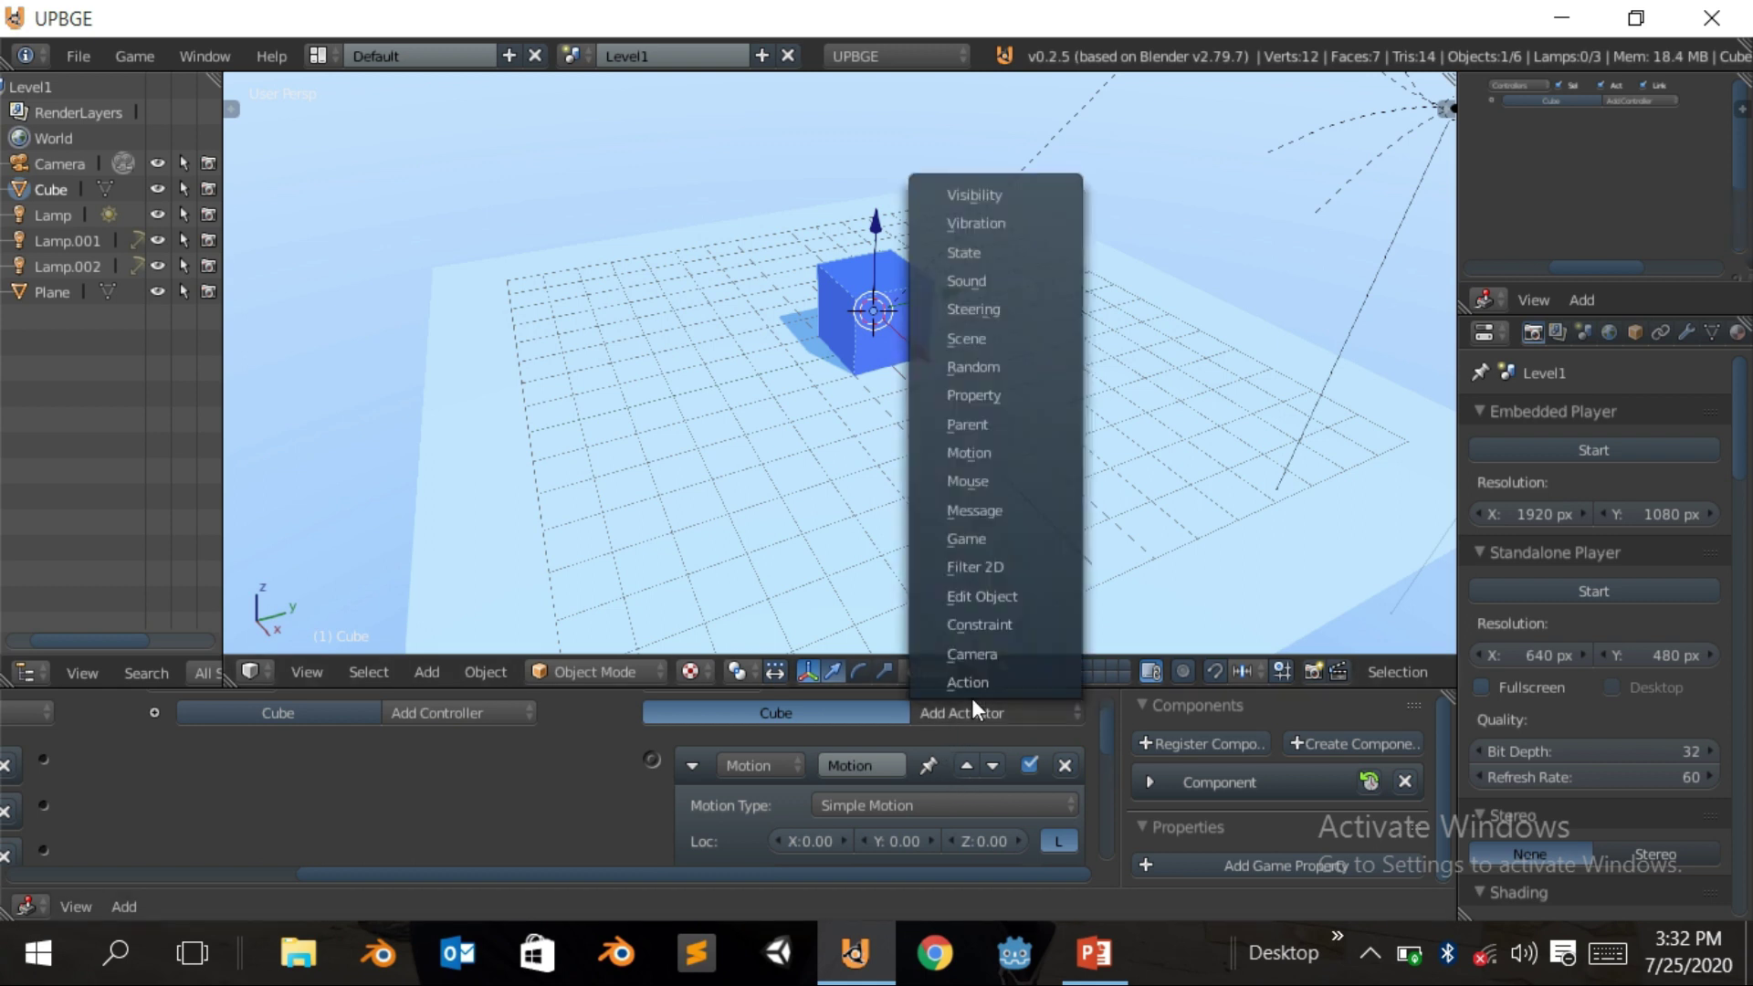
pyautogui.click(980, 454)
pyautogui.scroll(-1, 872, 785)
pyautogui.scroll(-1, 875, 757)
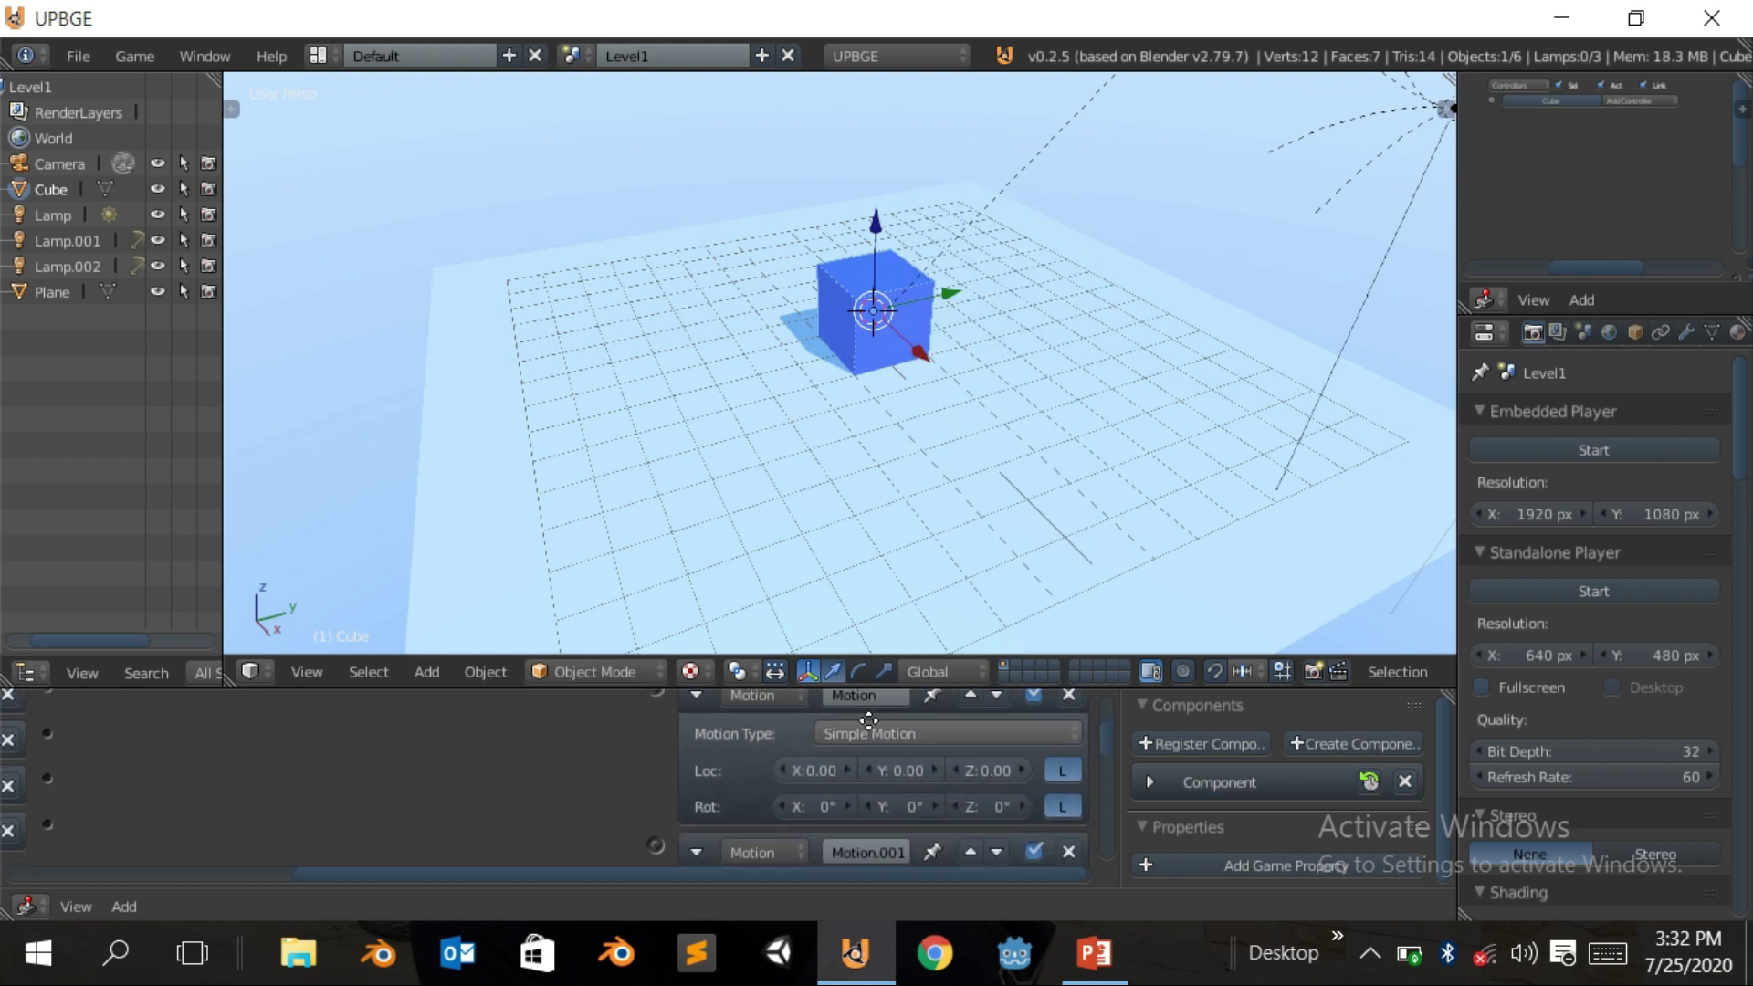
# View the cube from the front and slightly above, and collapse the first Motion actuator's settings
pyautogui.moveTo(289, 825); pyautogui.dragTo(337, 849, button='middle')
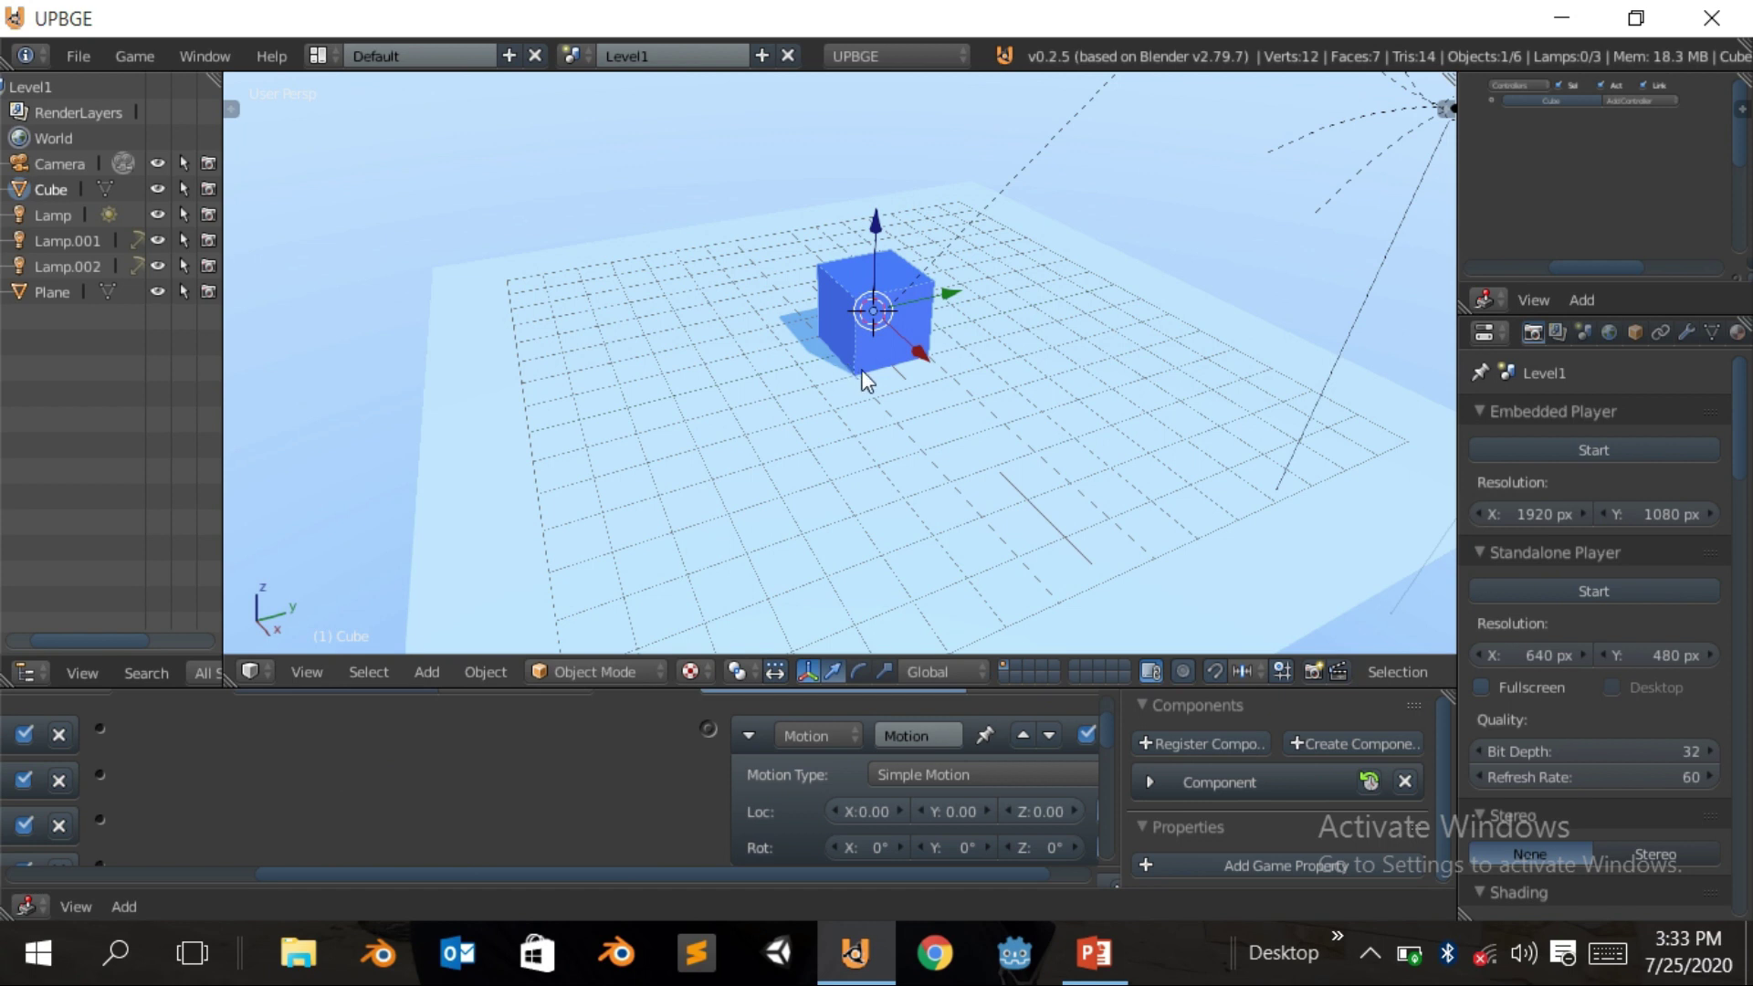
pyautogui.press('KP_1')
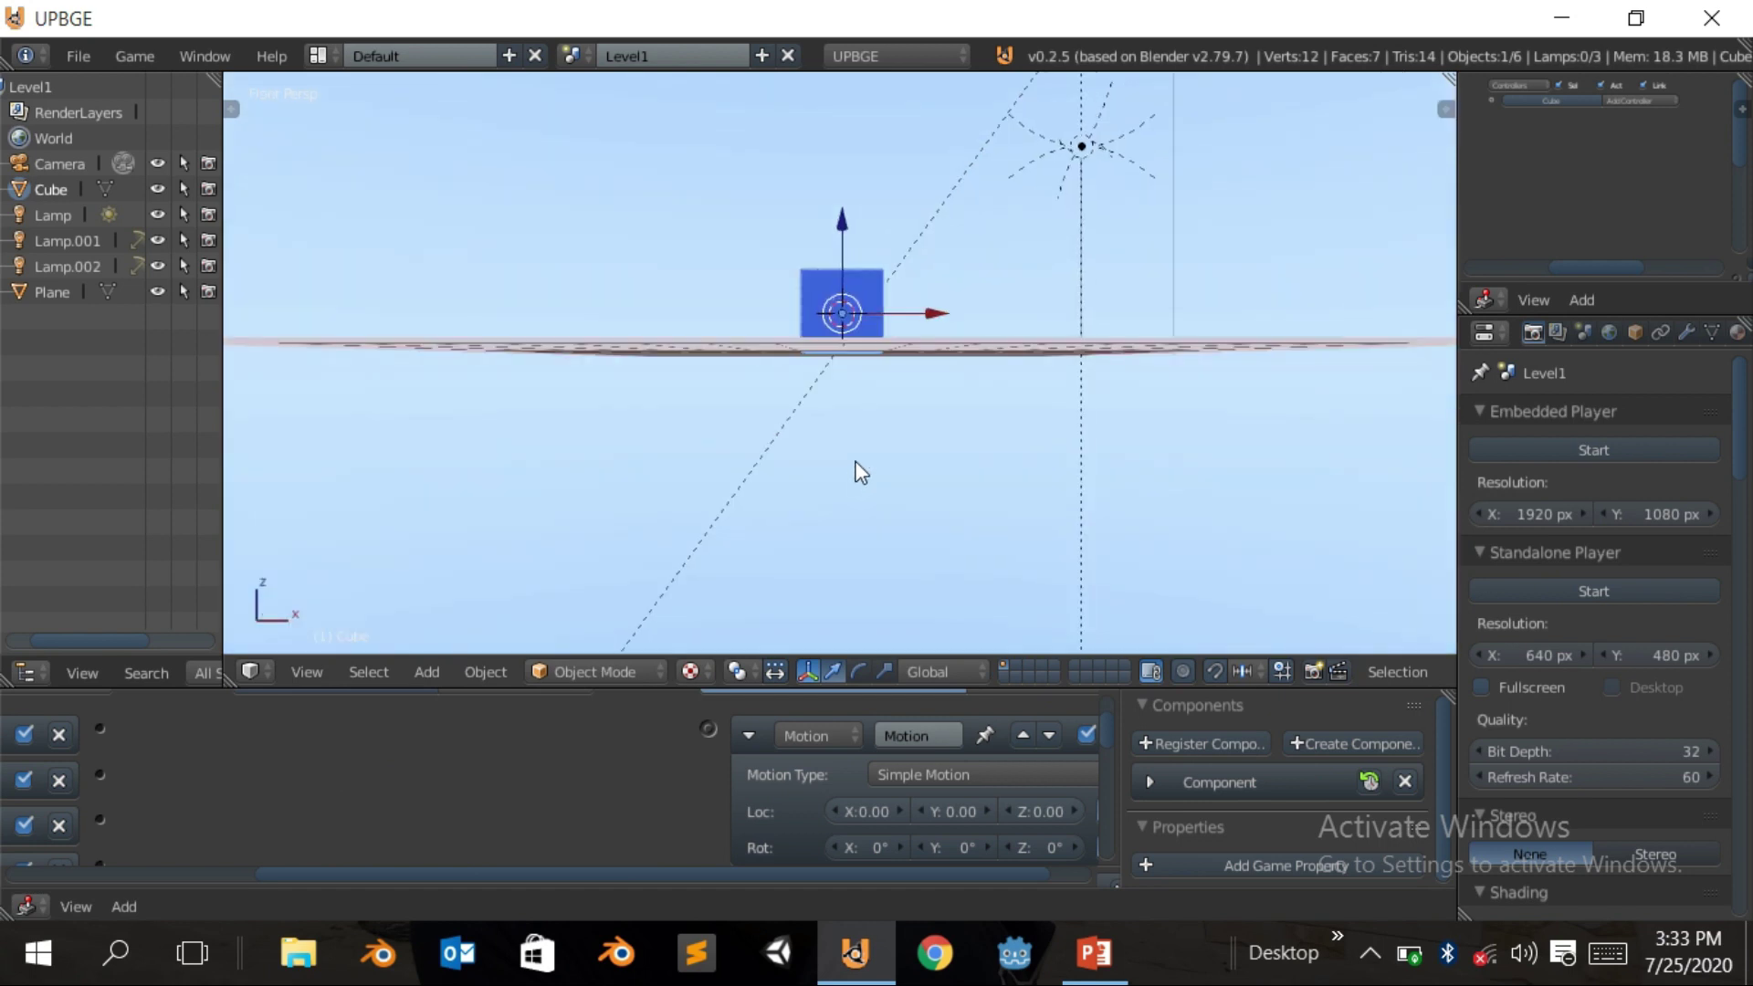
pyautogui.moveTo(960, 312); pyautogui.dragTo(966, 446, button='middle')
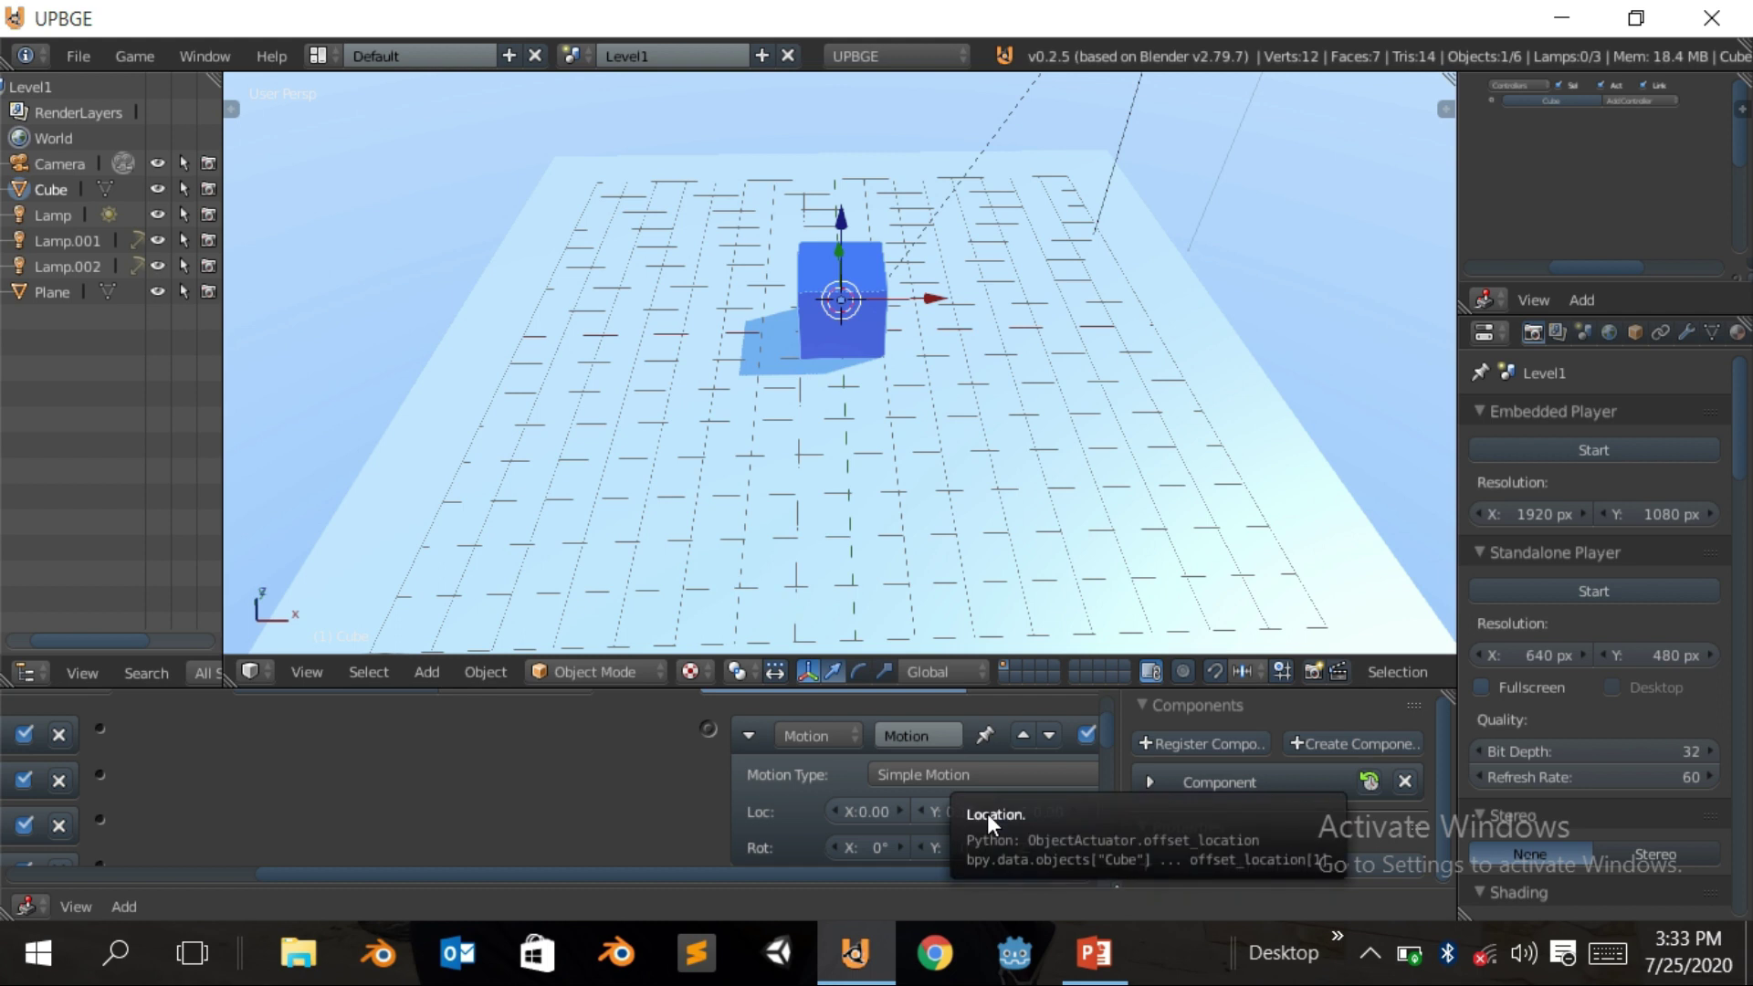
pyautogui.click(747, 736)
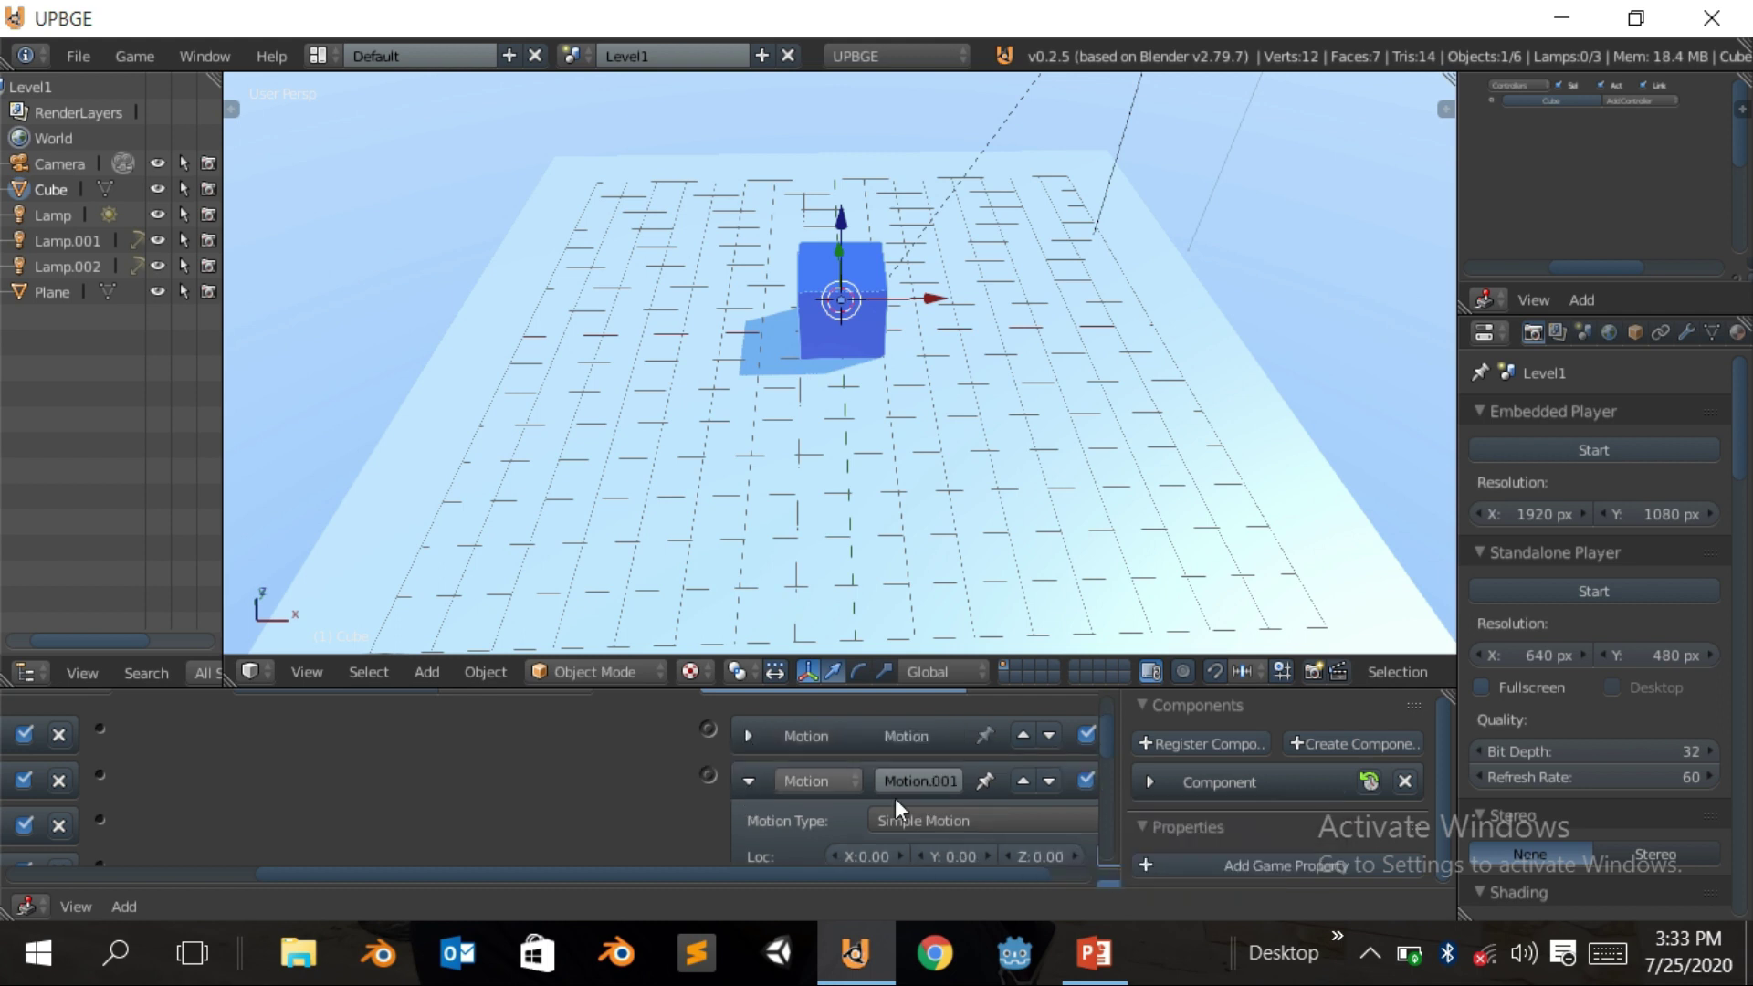
# Set the second Motion actuator's Y location to -0.10 and collapse its settings
pyautogui.scroll(-1, 819, 810)
pyautogui.moveTo(241, 738); pyautogui.dragTo(304, 731, button='middle')
pyautogui.keyDown('ctrl'); pyautogui.hscroll(5, 633, 753); pyautogui.keyUp('ctrl')
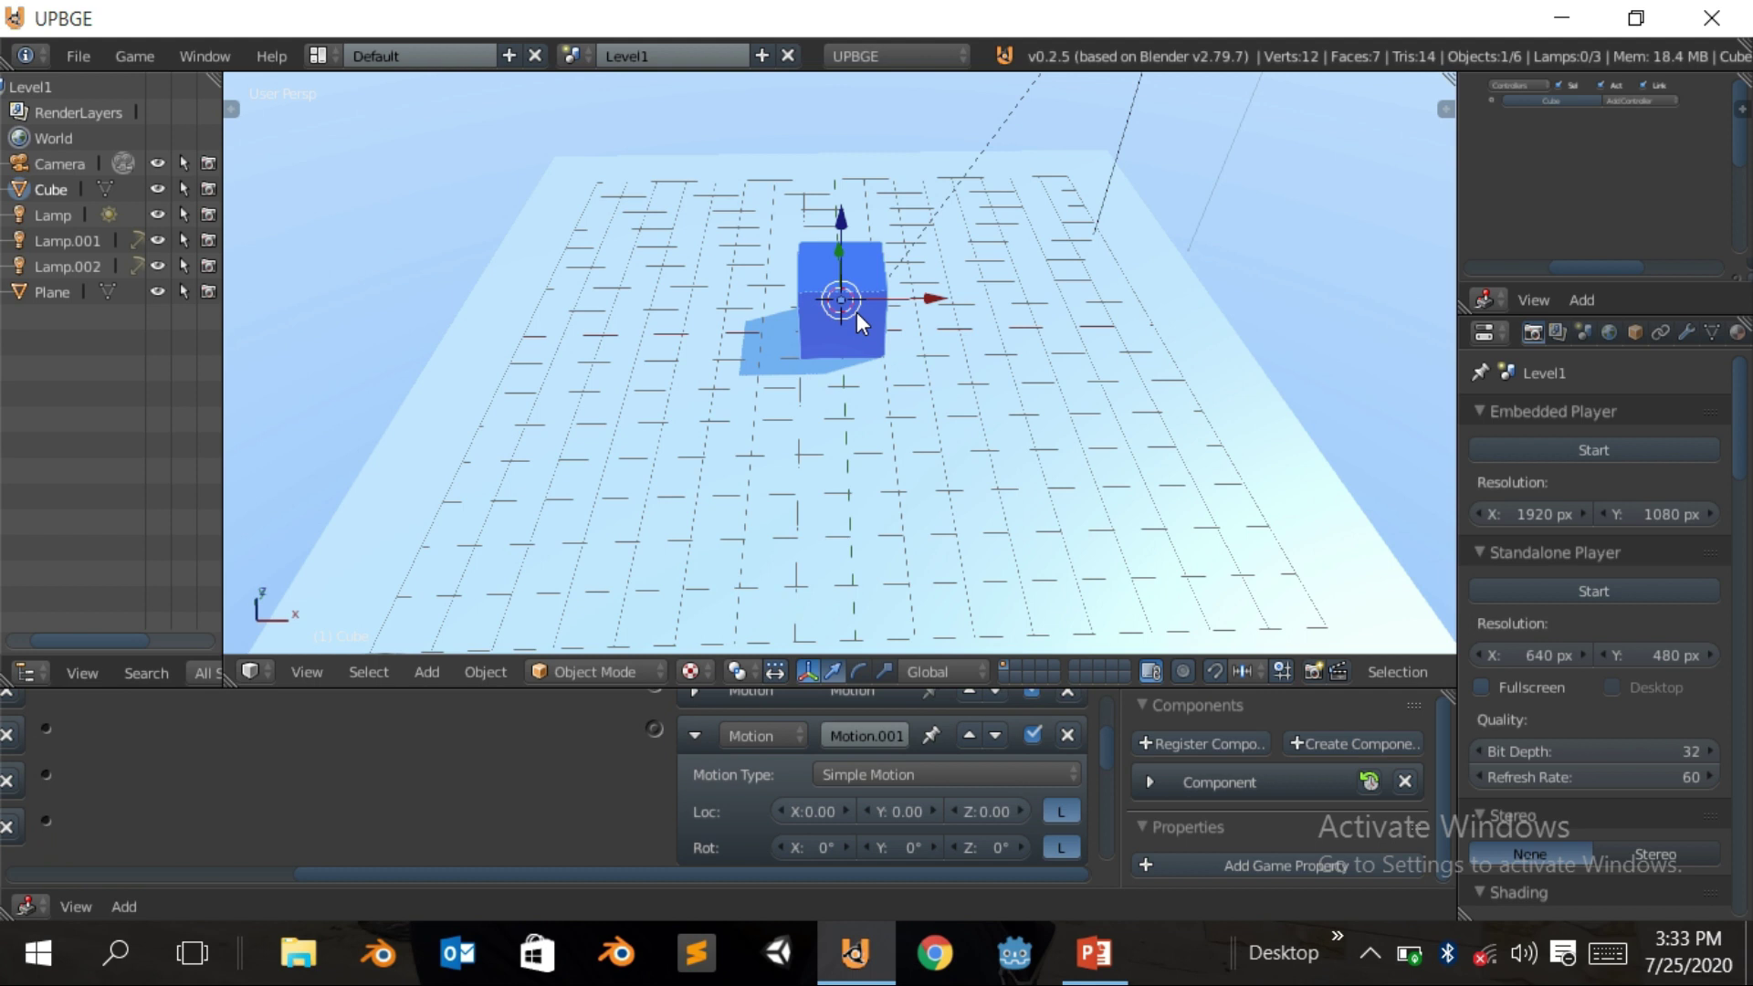
pyautogui.click(868, 812)
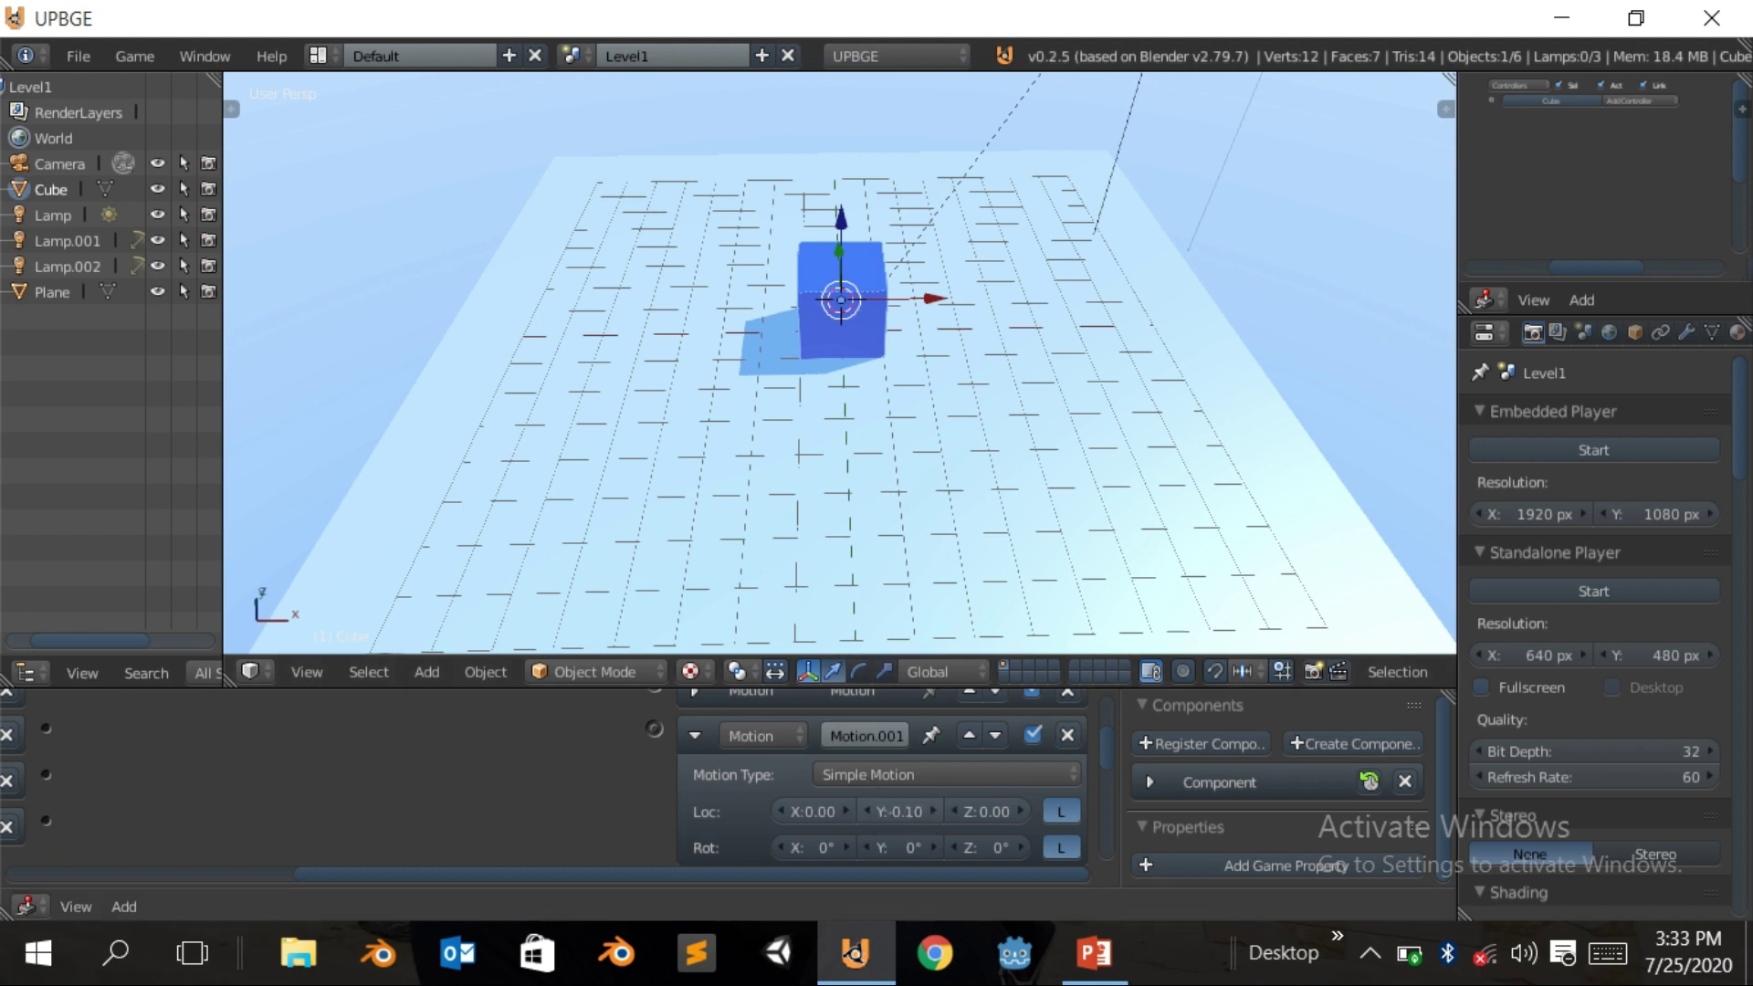
pyautogui.click(693, 736)
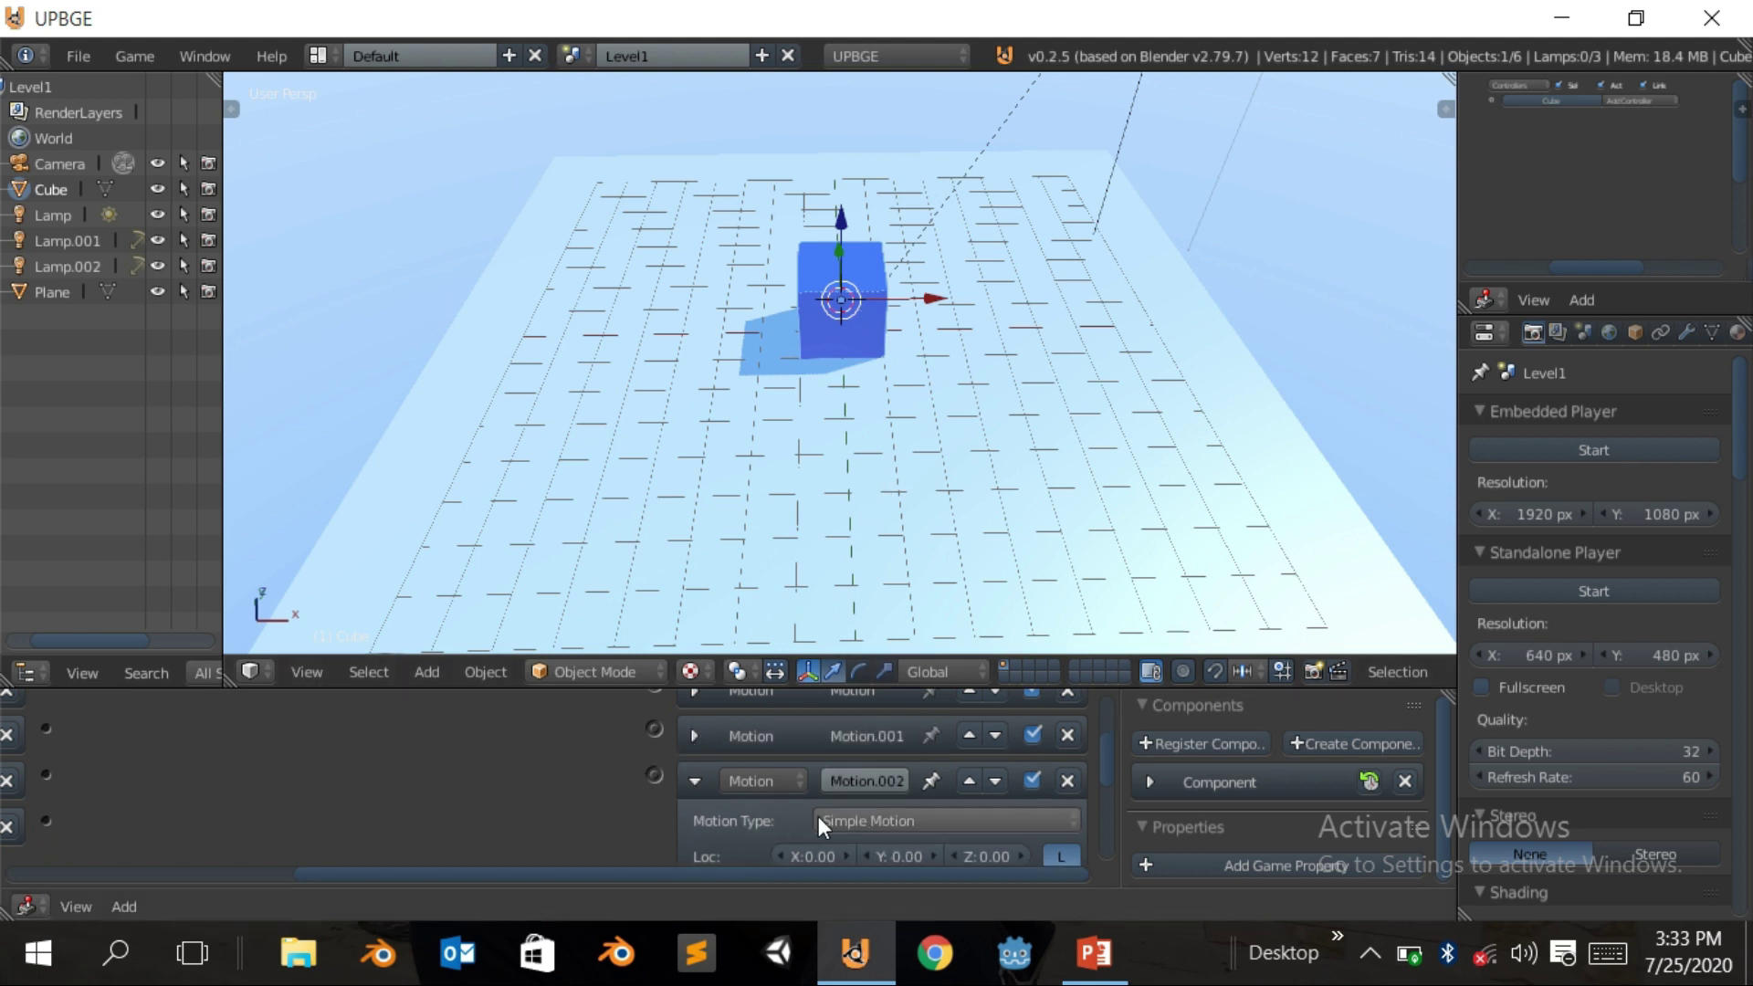
# Give the third Motion actuator a negative X location and collapse its settings
pyautogui.moveTo(818, 816); pyautogui.dragTo(822, 764, button='middle')
pyautogui.moveTo(709, 794); pyautogui.dragTo(744, 786, button='middle')
pyautogui.scroll(1, 823, 780)
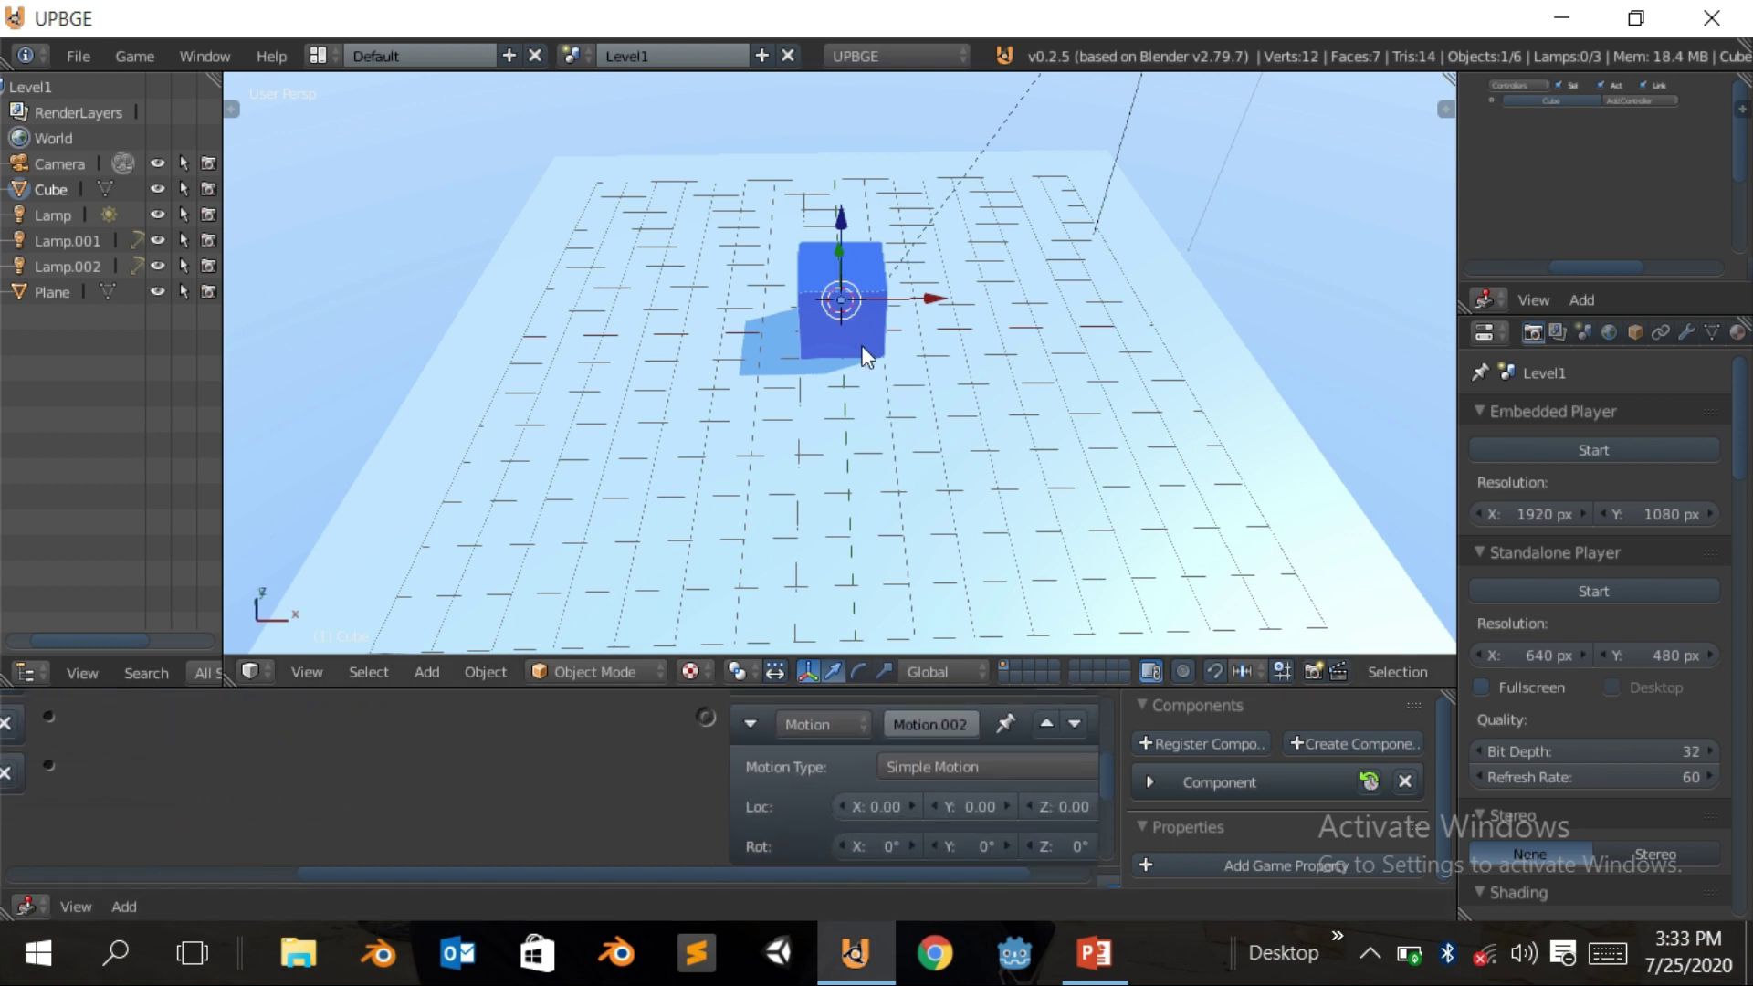
pyautogui.click(839, 806)
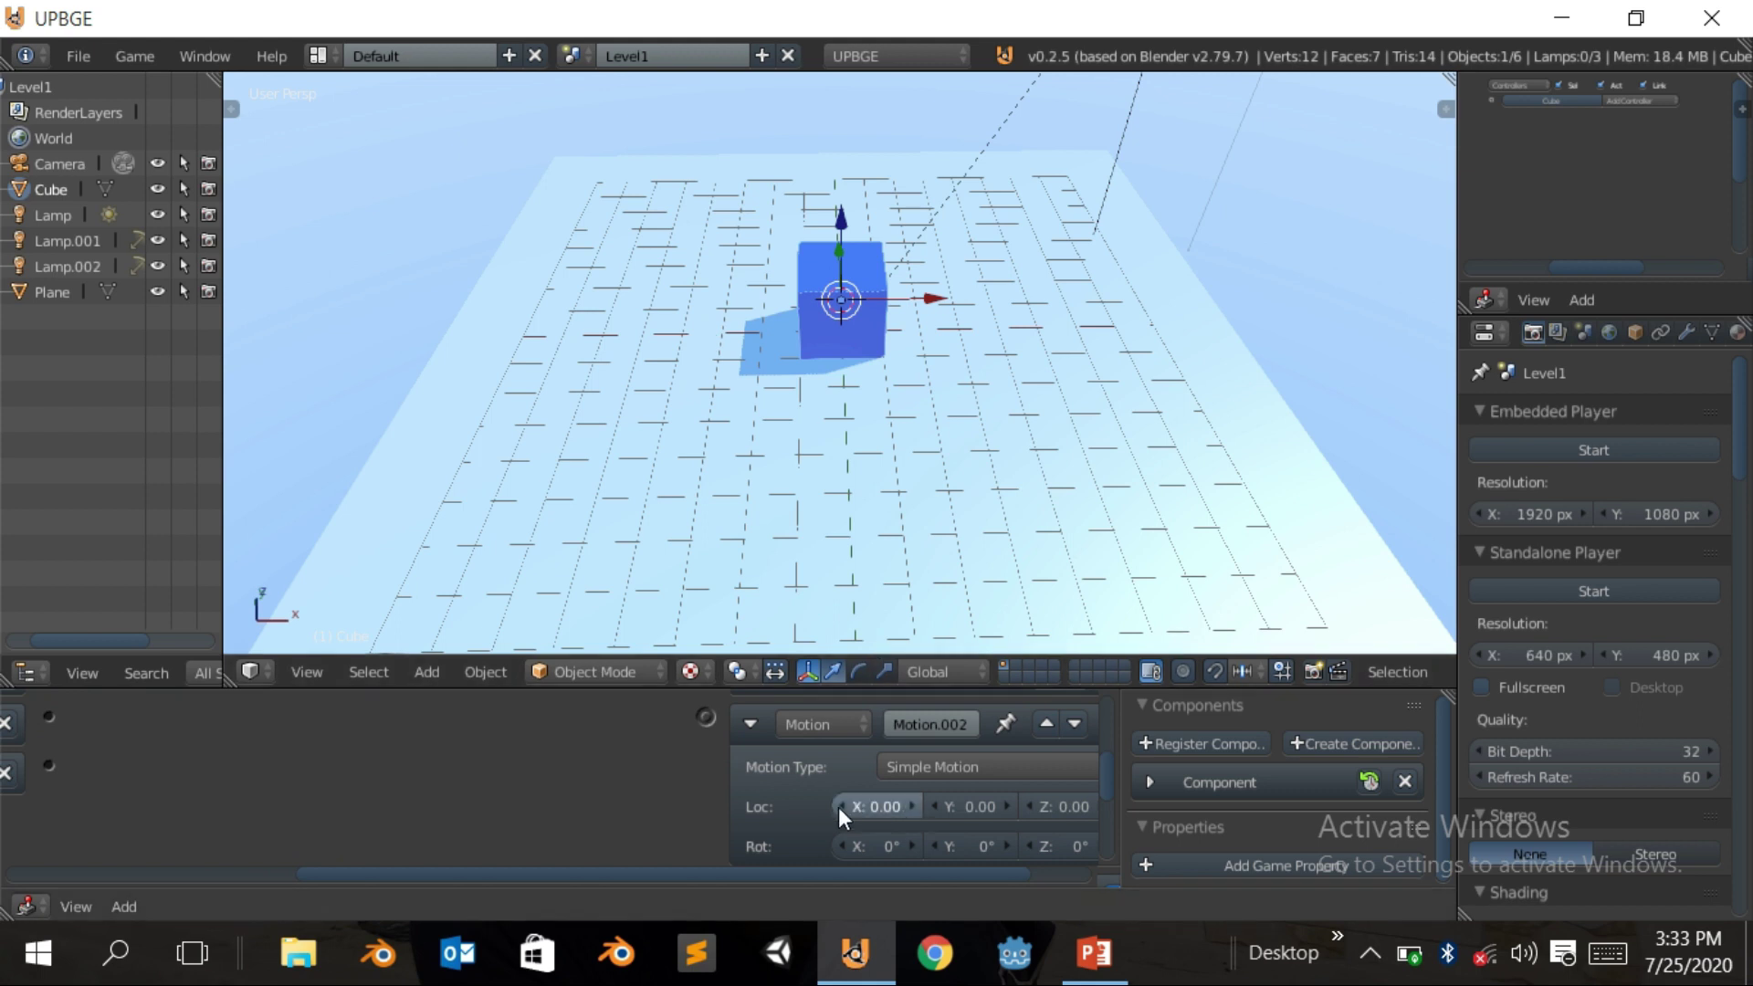
pyautogui.click(838, 807)
pyautogui.click(750, 724)
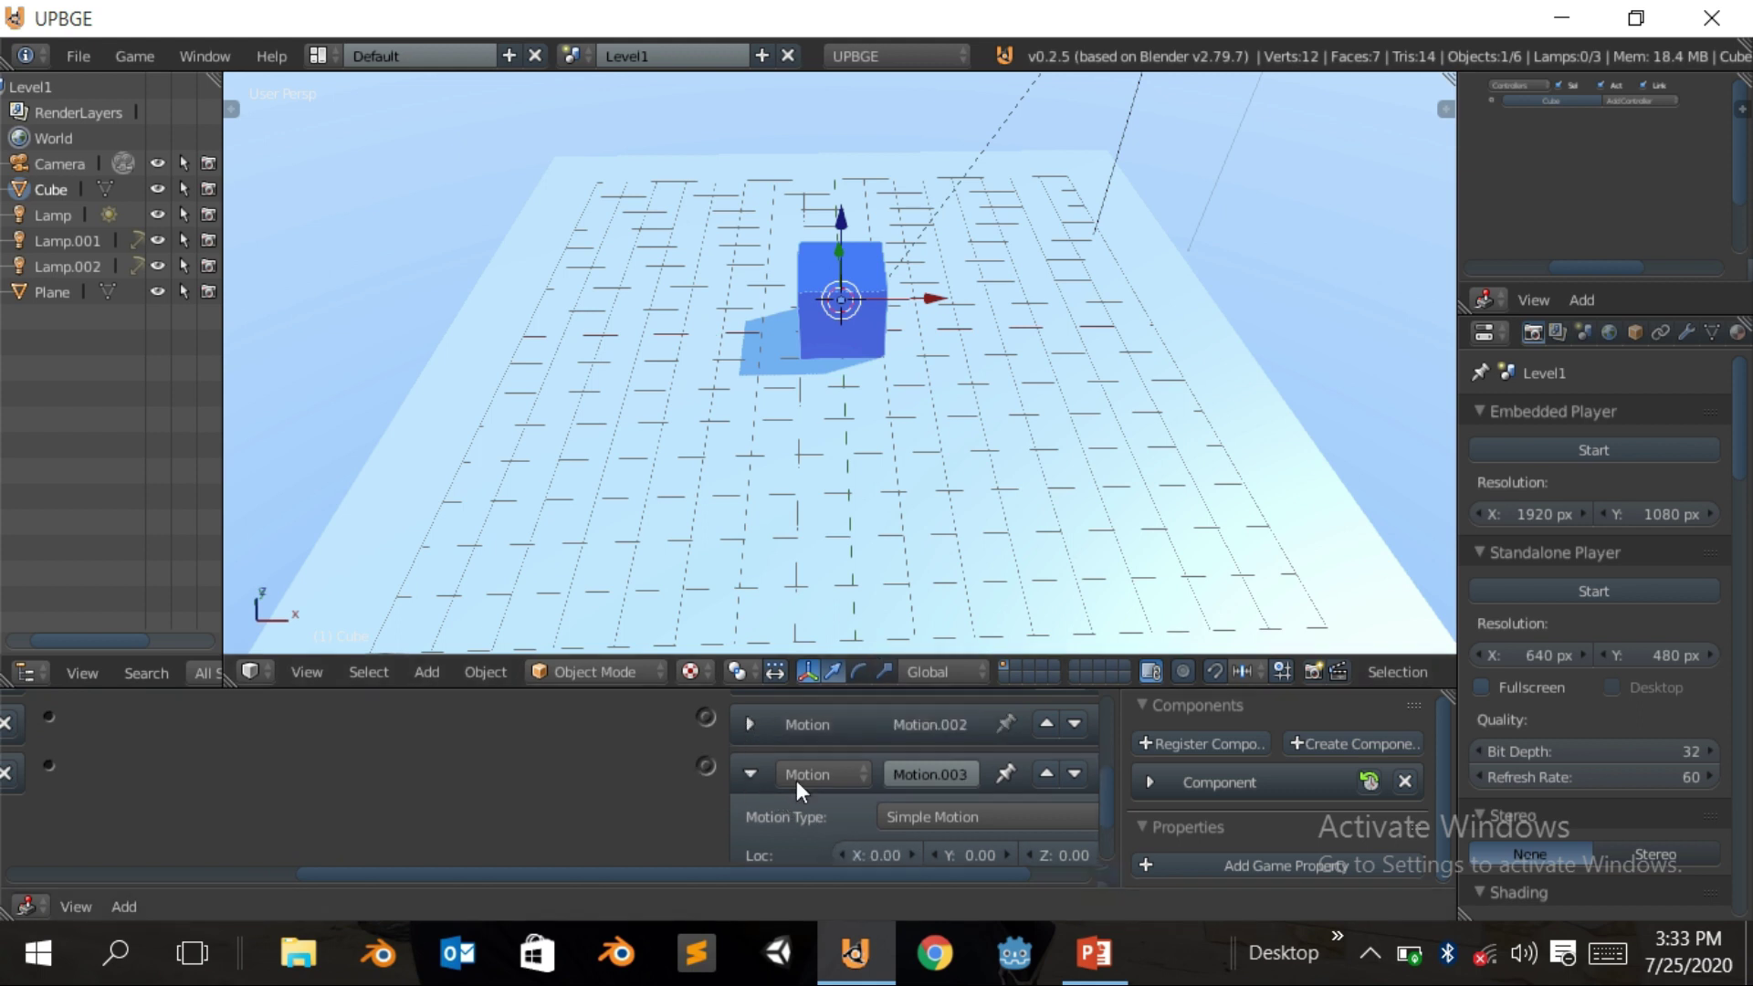
# Set the fourth Motion actuator's X location to 0.20 and collapse its settings
pyautogui.scroll(-2, 881, 794)
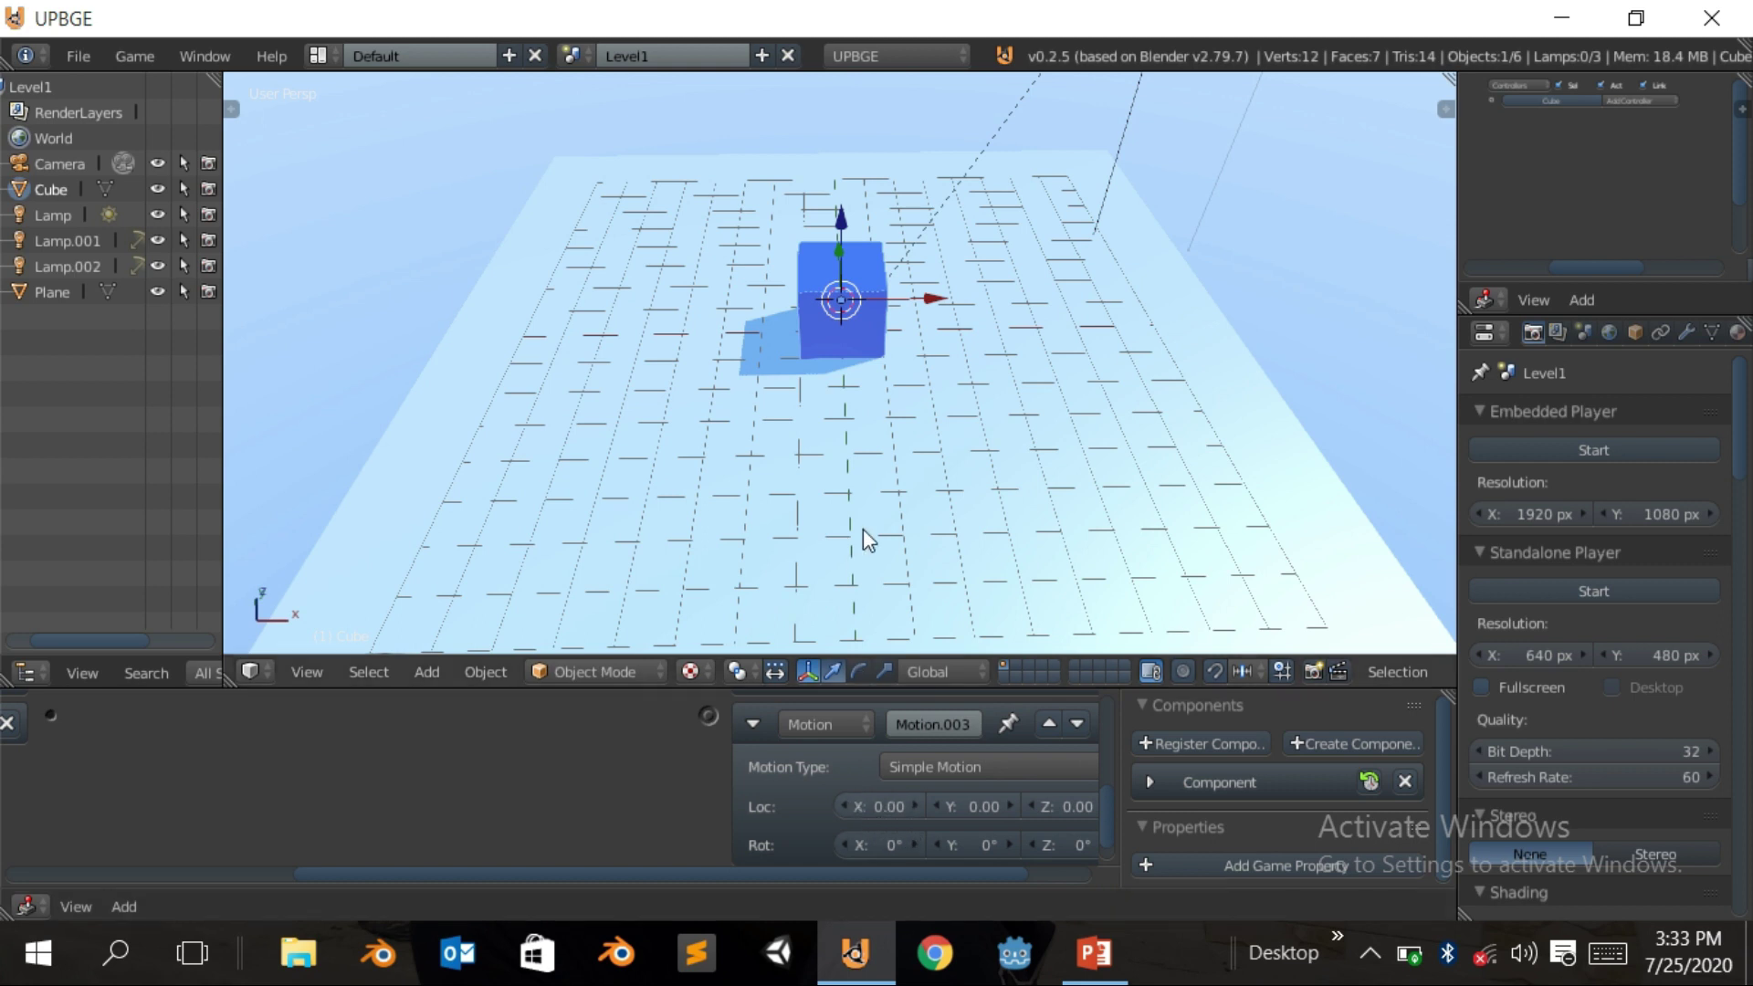
pyautogui.click(915, 807)
pyautogui.click(915, 807)
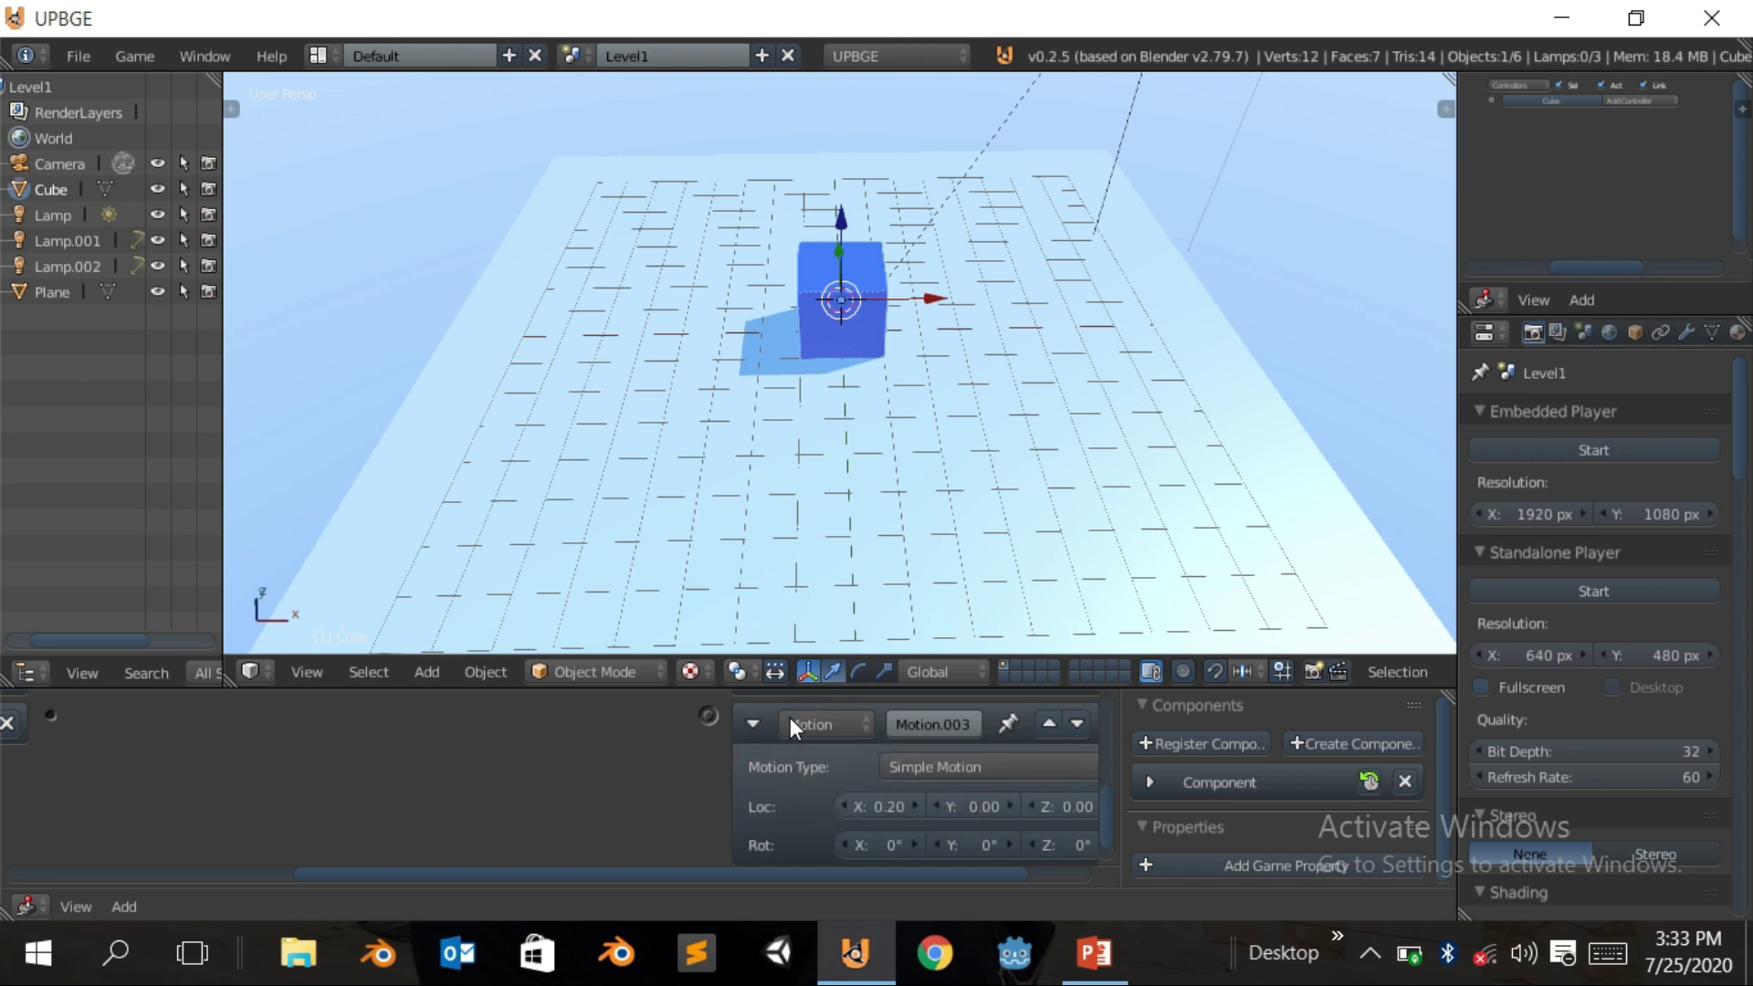
pyautogui.click(750, 722)
# Connect the w sensor to the first Motion actuator and the s sensor to the second through And controllers
pyautogui.moveTo(750, 722); pyautogui.dragTo(946, 849, button='middle')
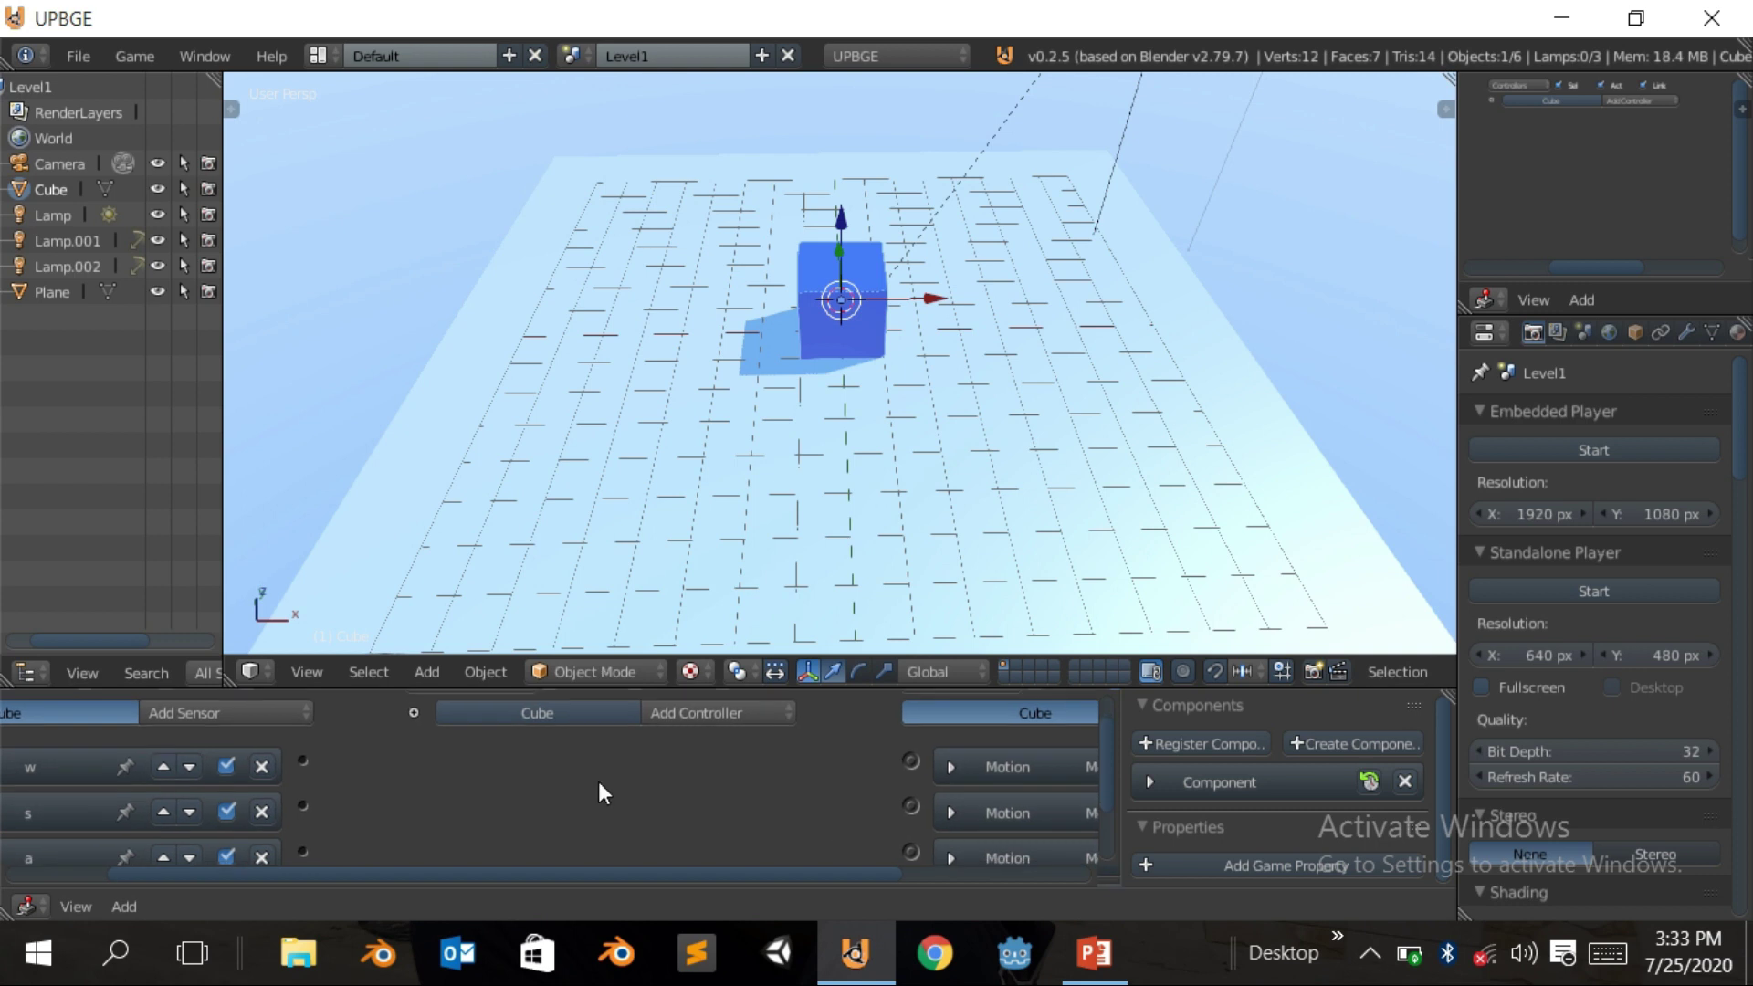
pyautogui.moveTo(304, 761); pyautogui.dragTo(911, 761)
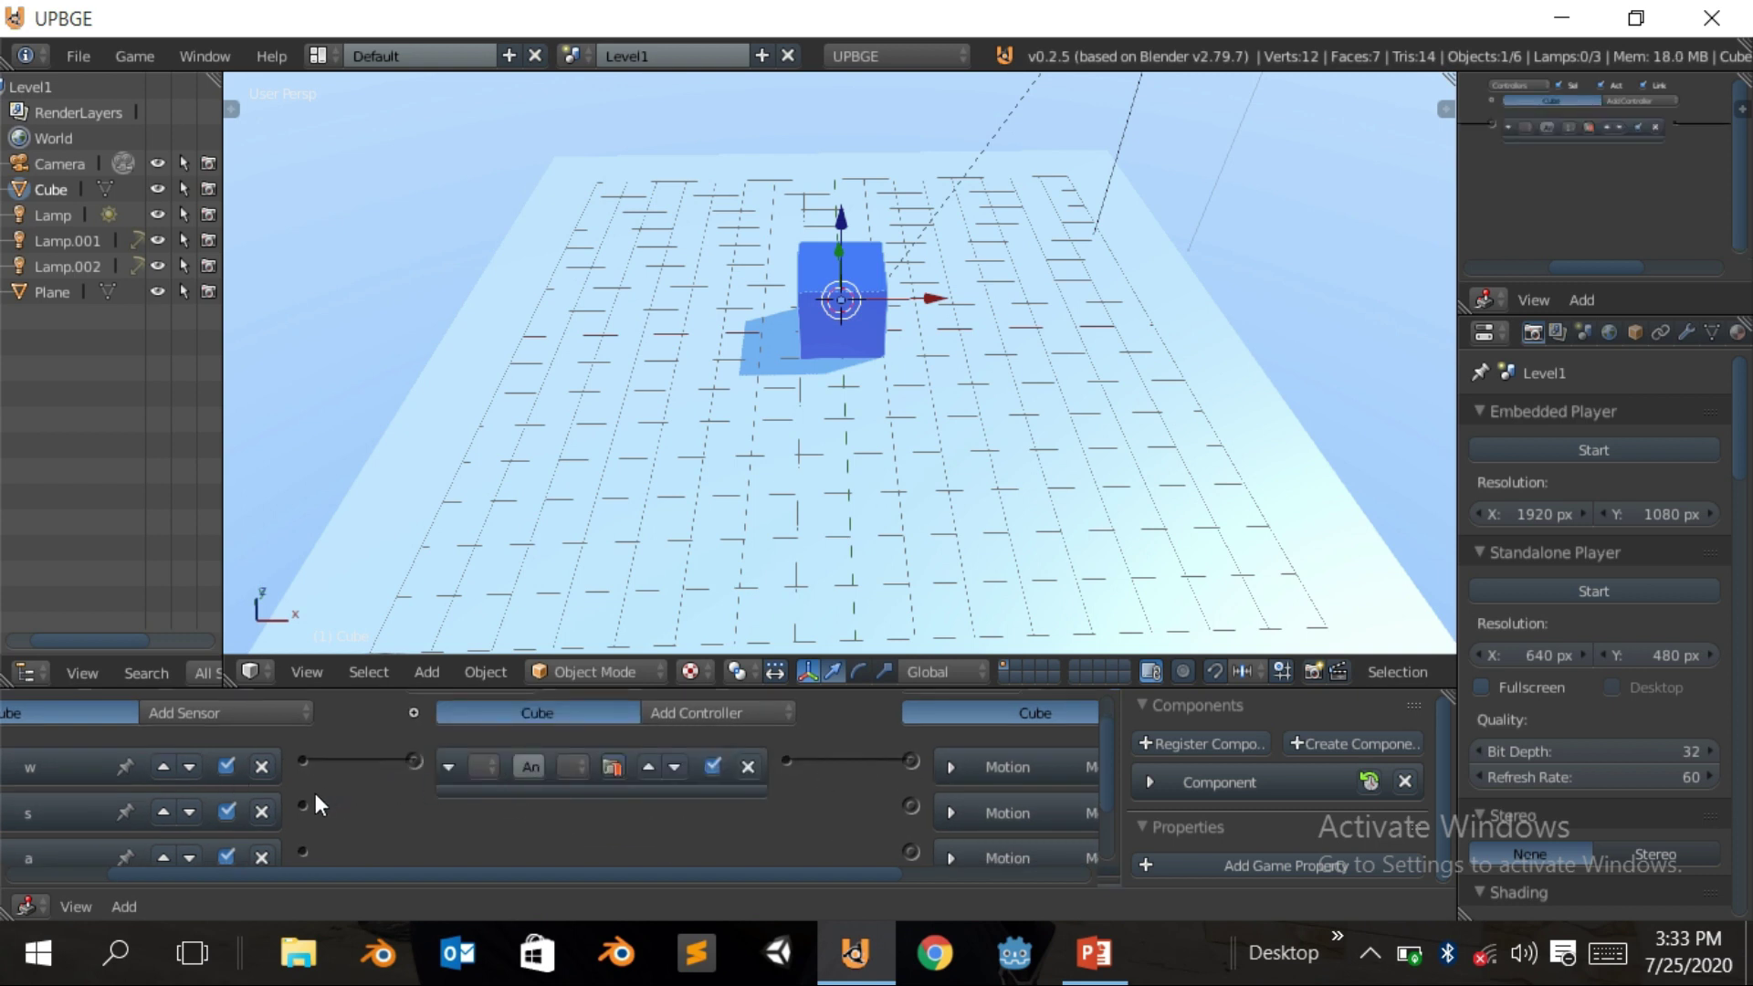
pyautogui.moveTo(306, 803); pyautogui.dragTo(666, 820)
pyautogui.moveTo(302, 803); pyautogui.dragTo(910, 805)
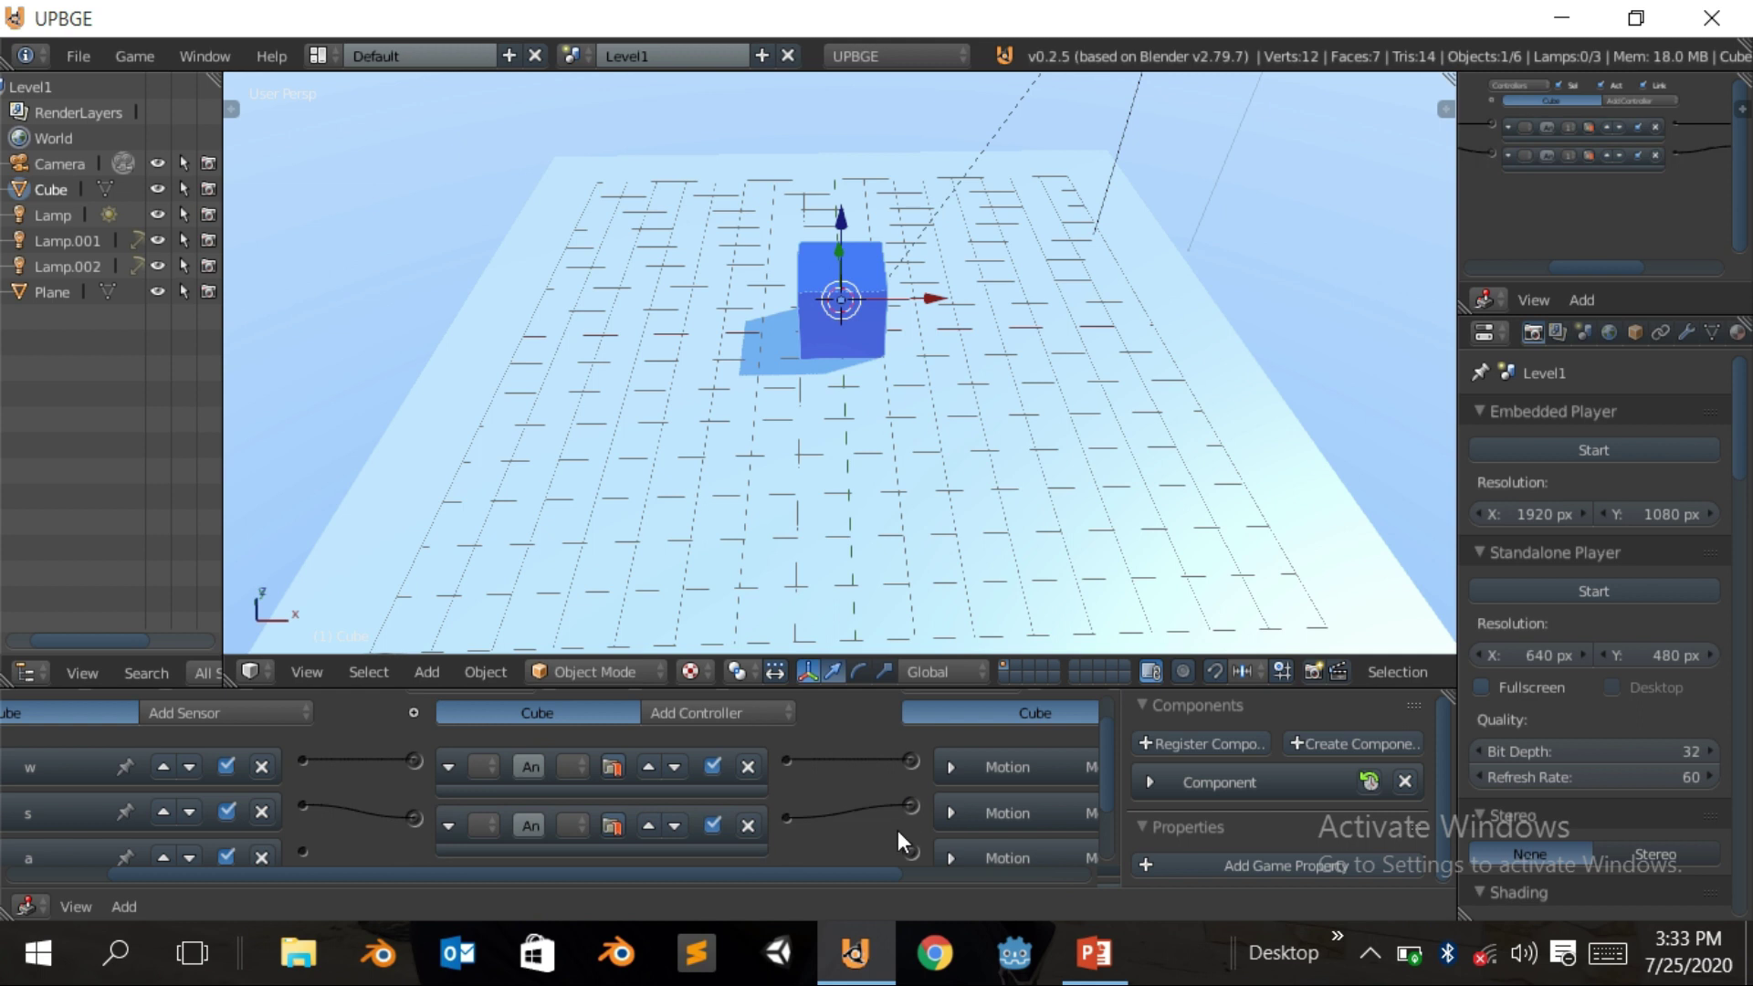
pyautogui.scroll(-2, 319, 825)
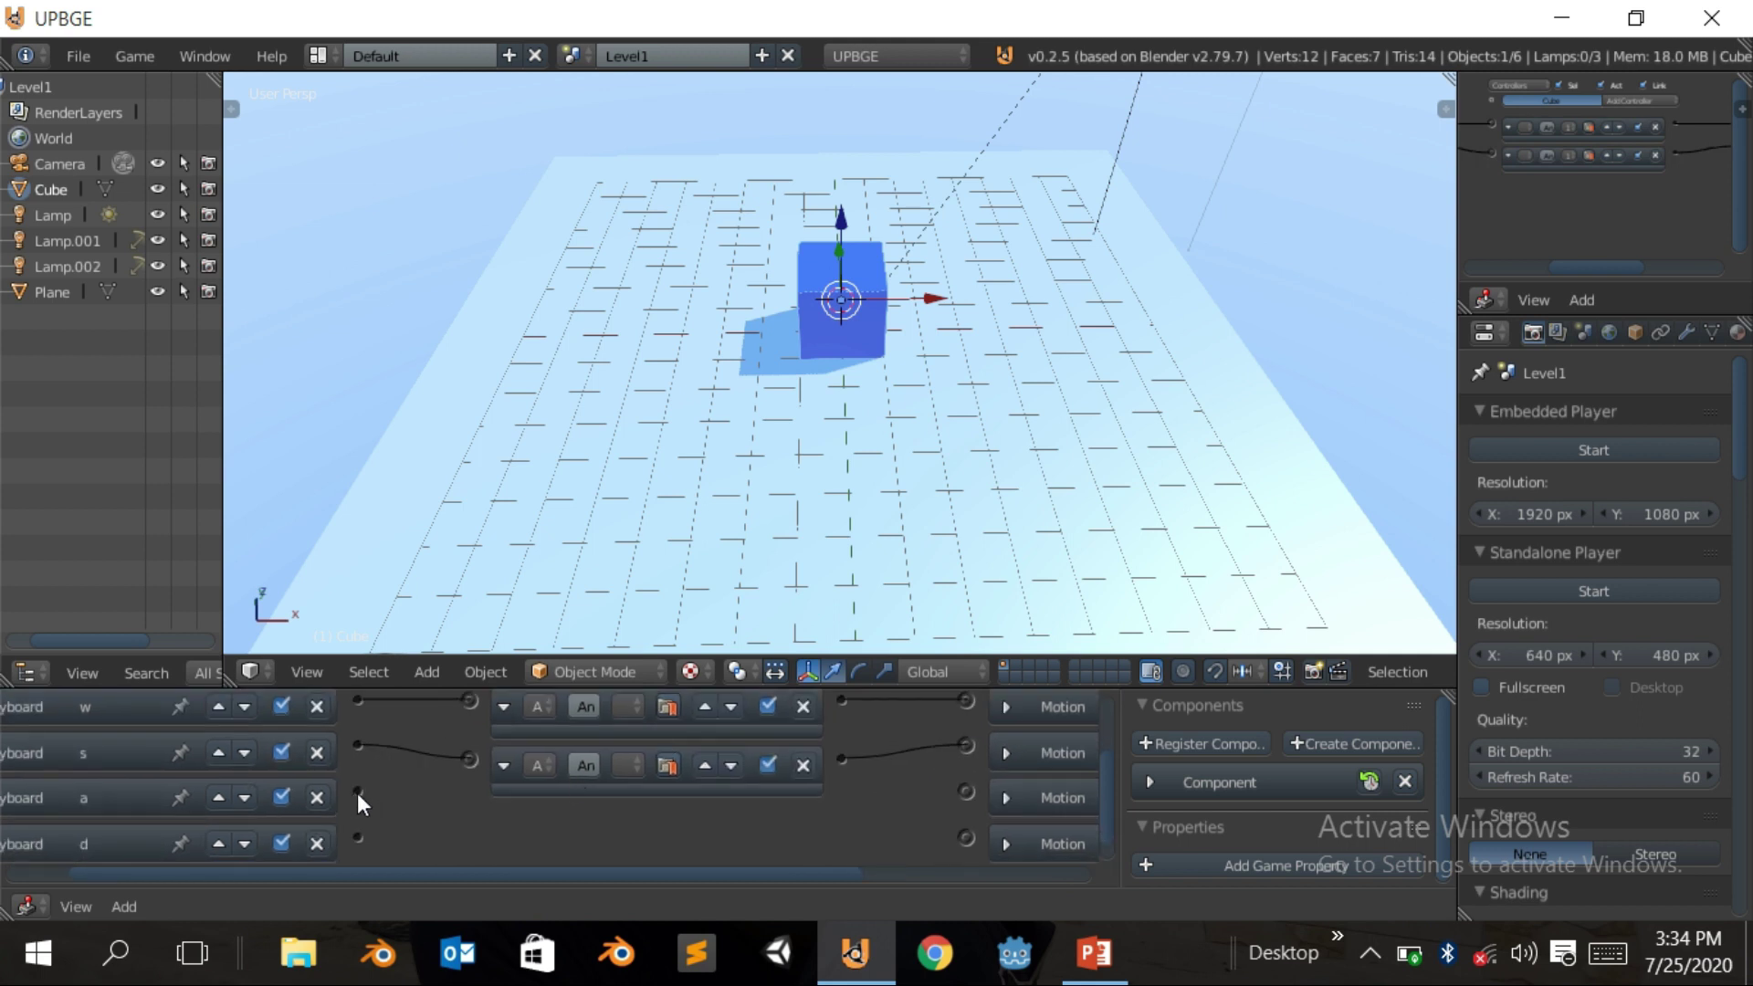
# Connect the a sensor to the third Motion actuator and the d sensor to the fourth through And controllers
pyautogui.moveTo(357, 791); pyautogui.dragTo(973, 790)
pyautogui.moveTo(373, 838); pyautogui.dragTo(973, 838)
# Collapse the settings of all four And controllers of the cube
pyautogui.moveTo(727, 785); pyautogui.dragTo(744, 861, button='middle')
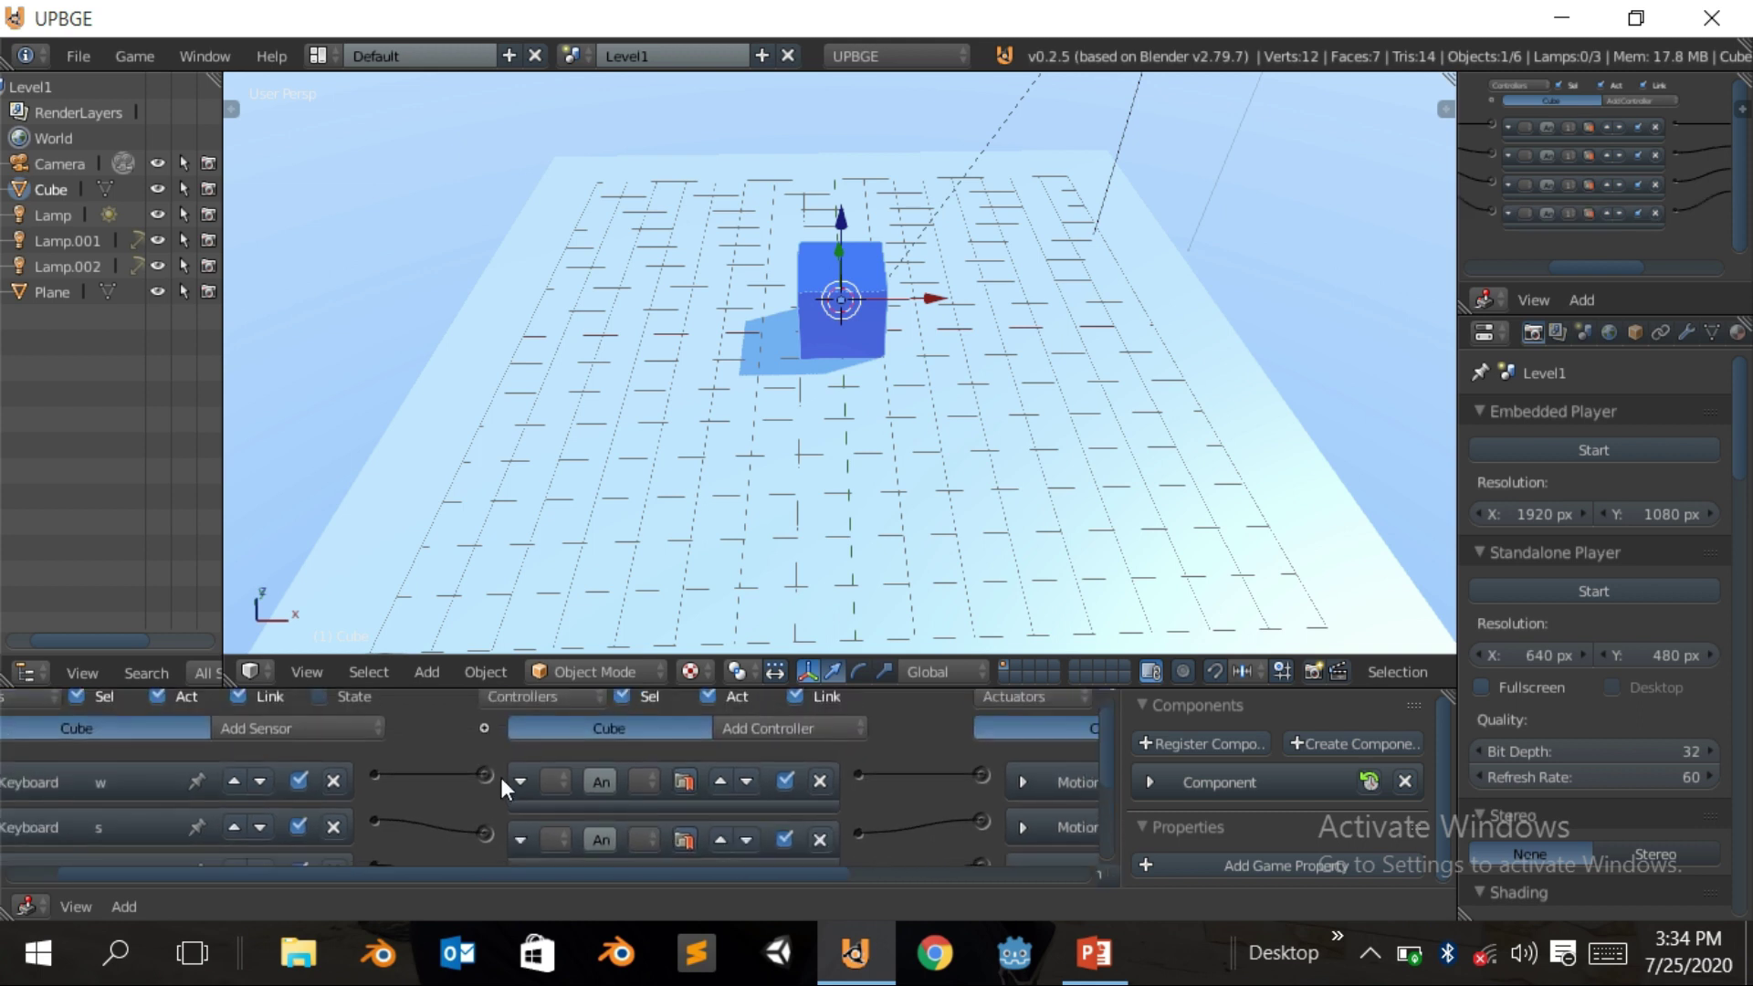
pyautogui.click(517, 782)
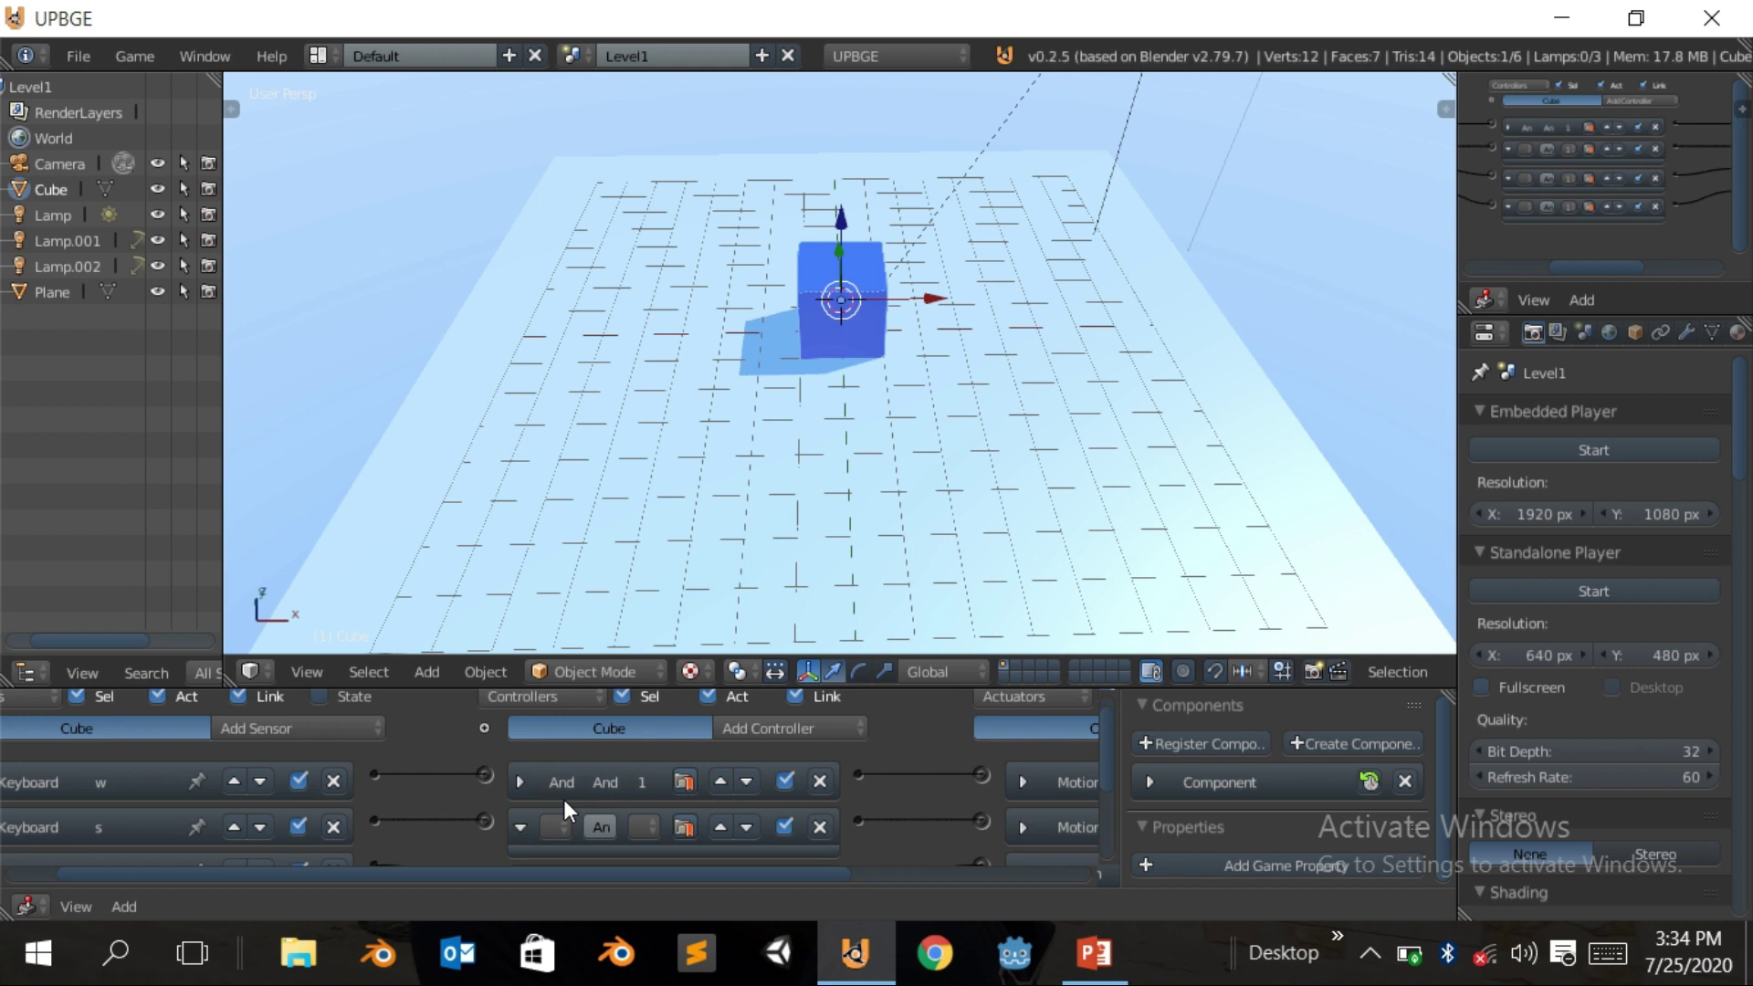
pyautogui.moveTo(562, 800); pyautogui.dragTo(587, 749, button='middle')
pyautogui.click(544, 779)
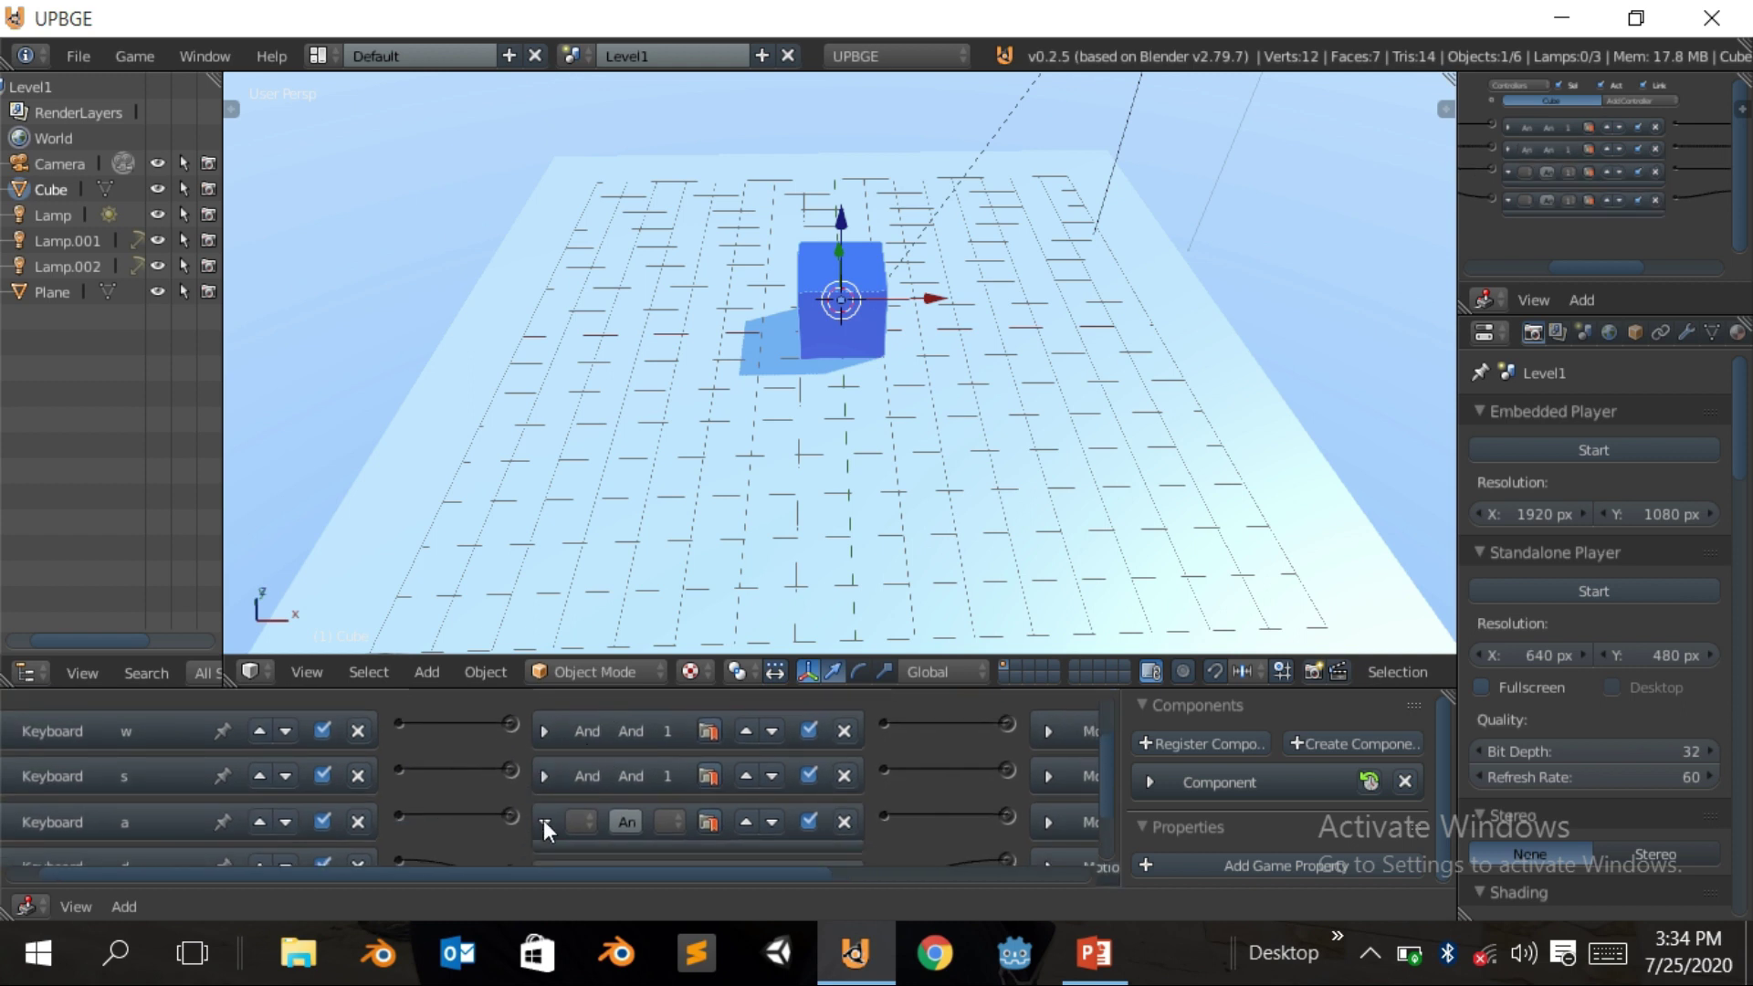
pyautogui.scroll(-2, 544, 820)
pyautogui.scroll(4, 562, 805)
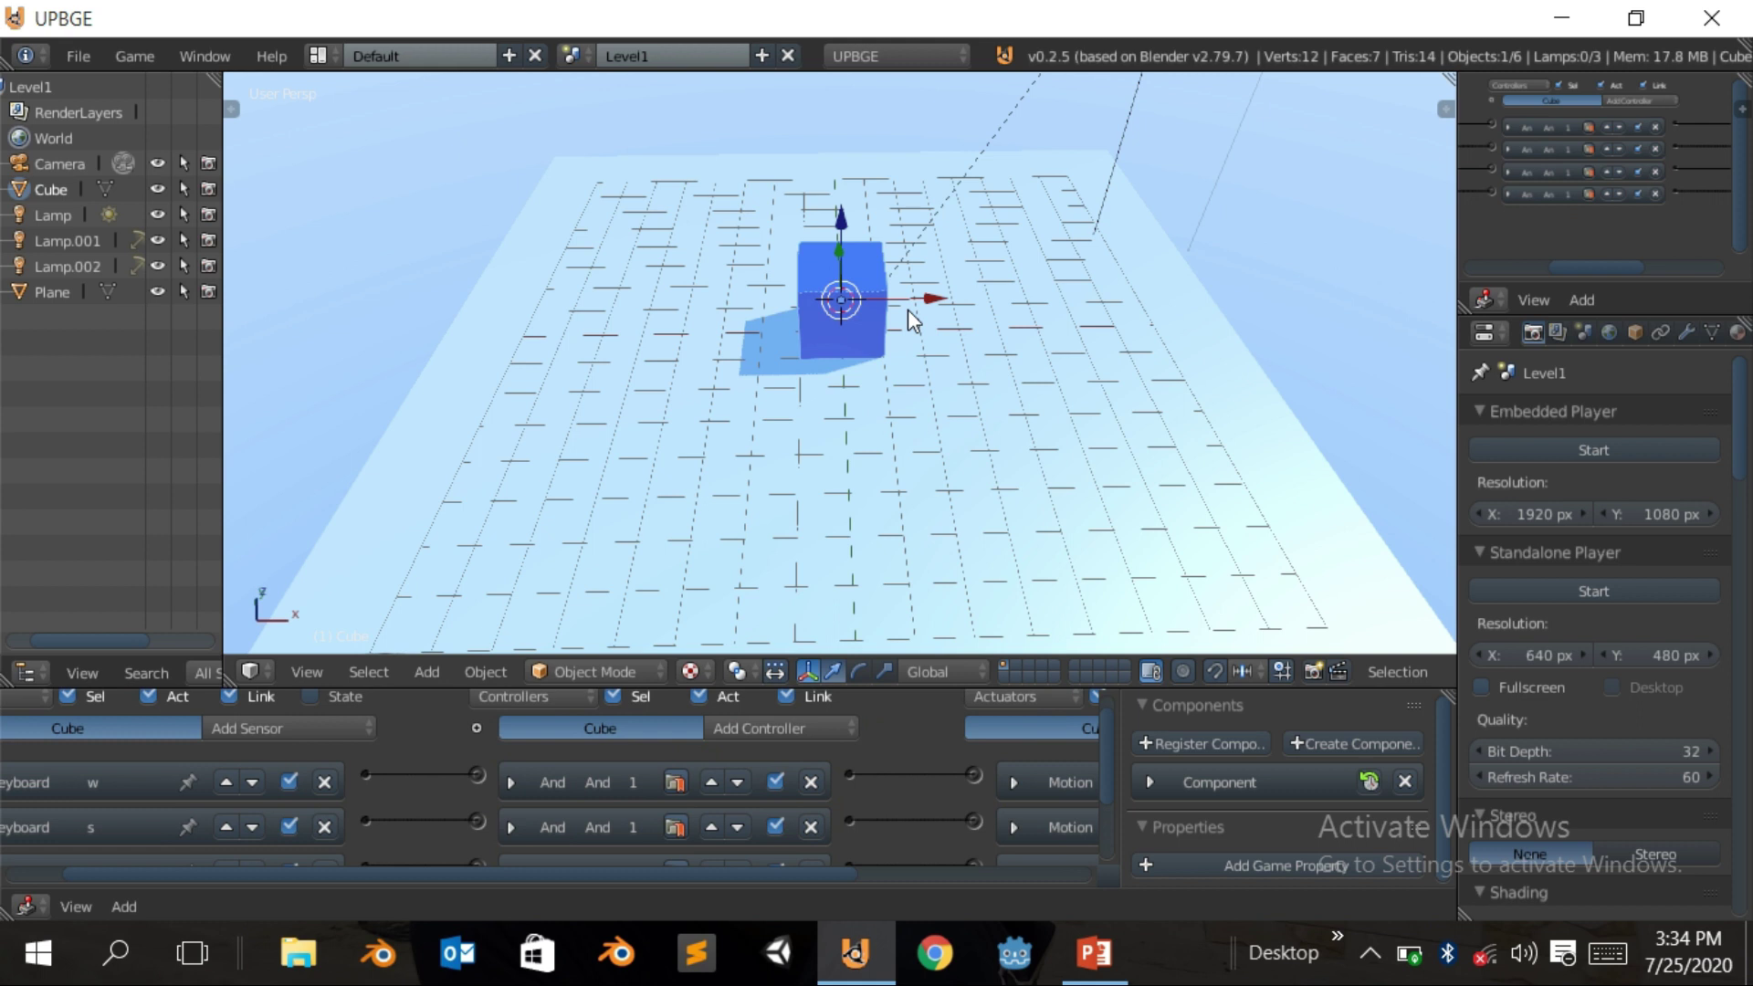
# Run the game in the 3D view and test moving the cube in all four directions with the WASD controls
pyautogui.press('p')
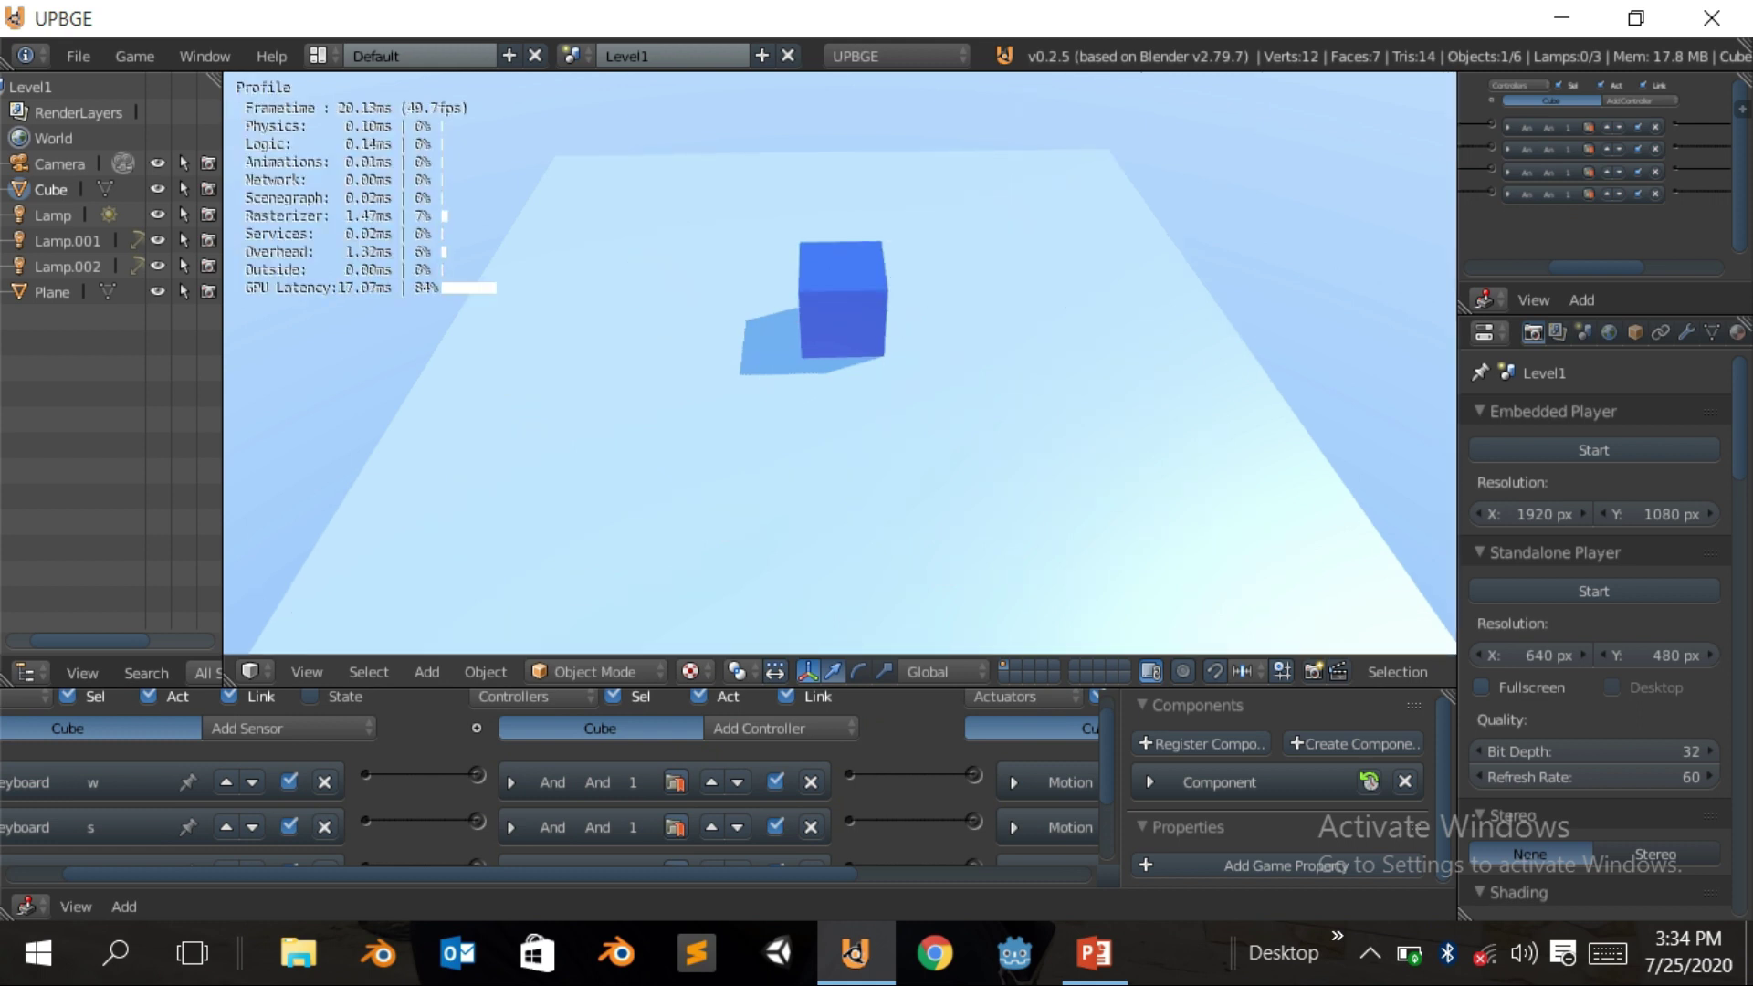
pyautogui.press('w')
pyautogui.press('s')
pyautogui.press('a')
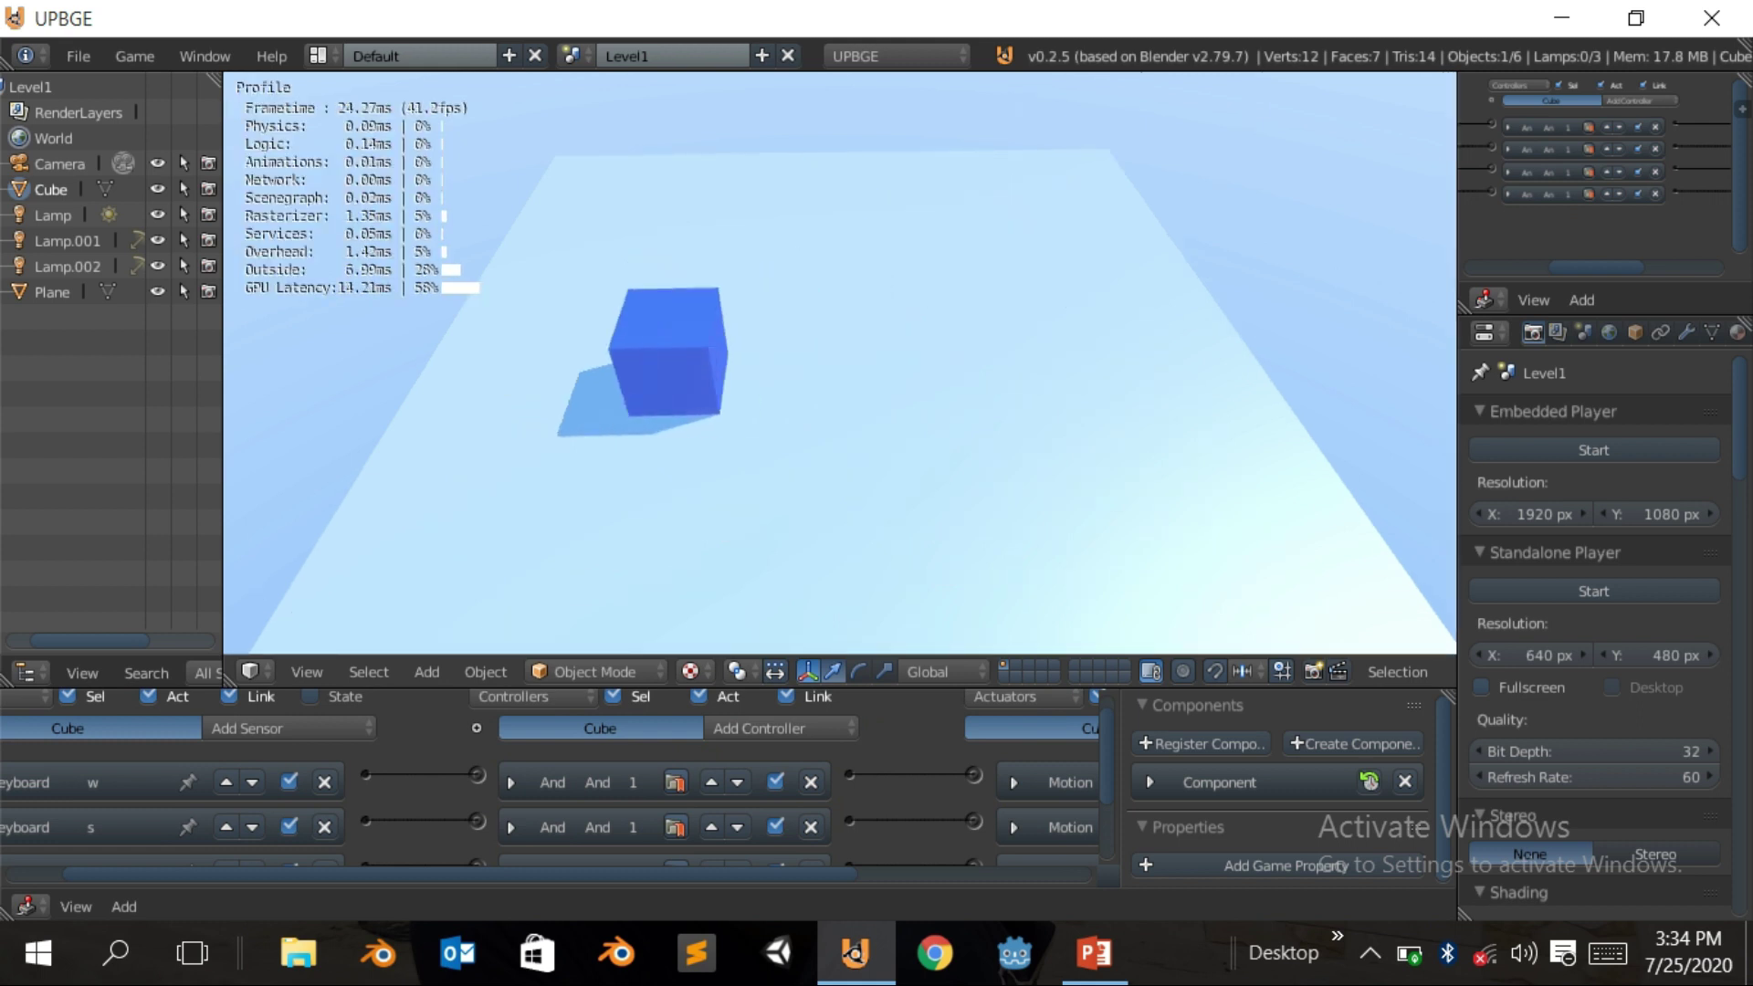
pyautogui.press('d')
pyautogui.press('w')
pyautogui.press('a')
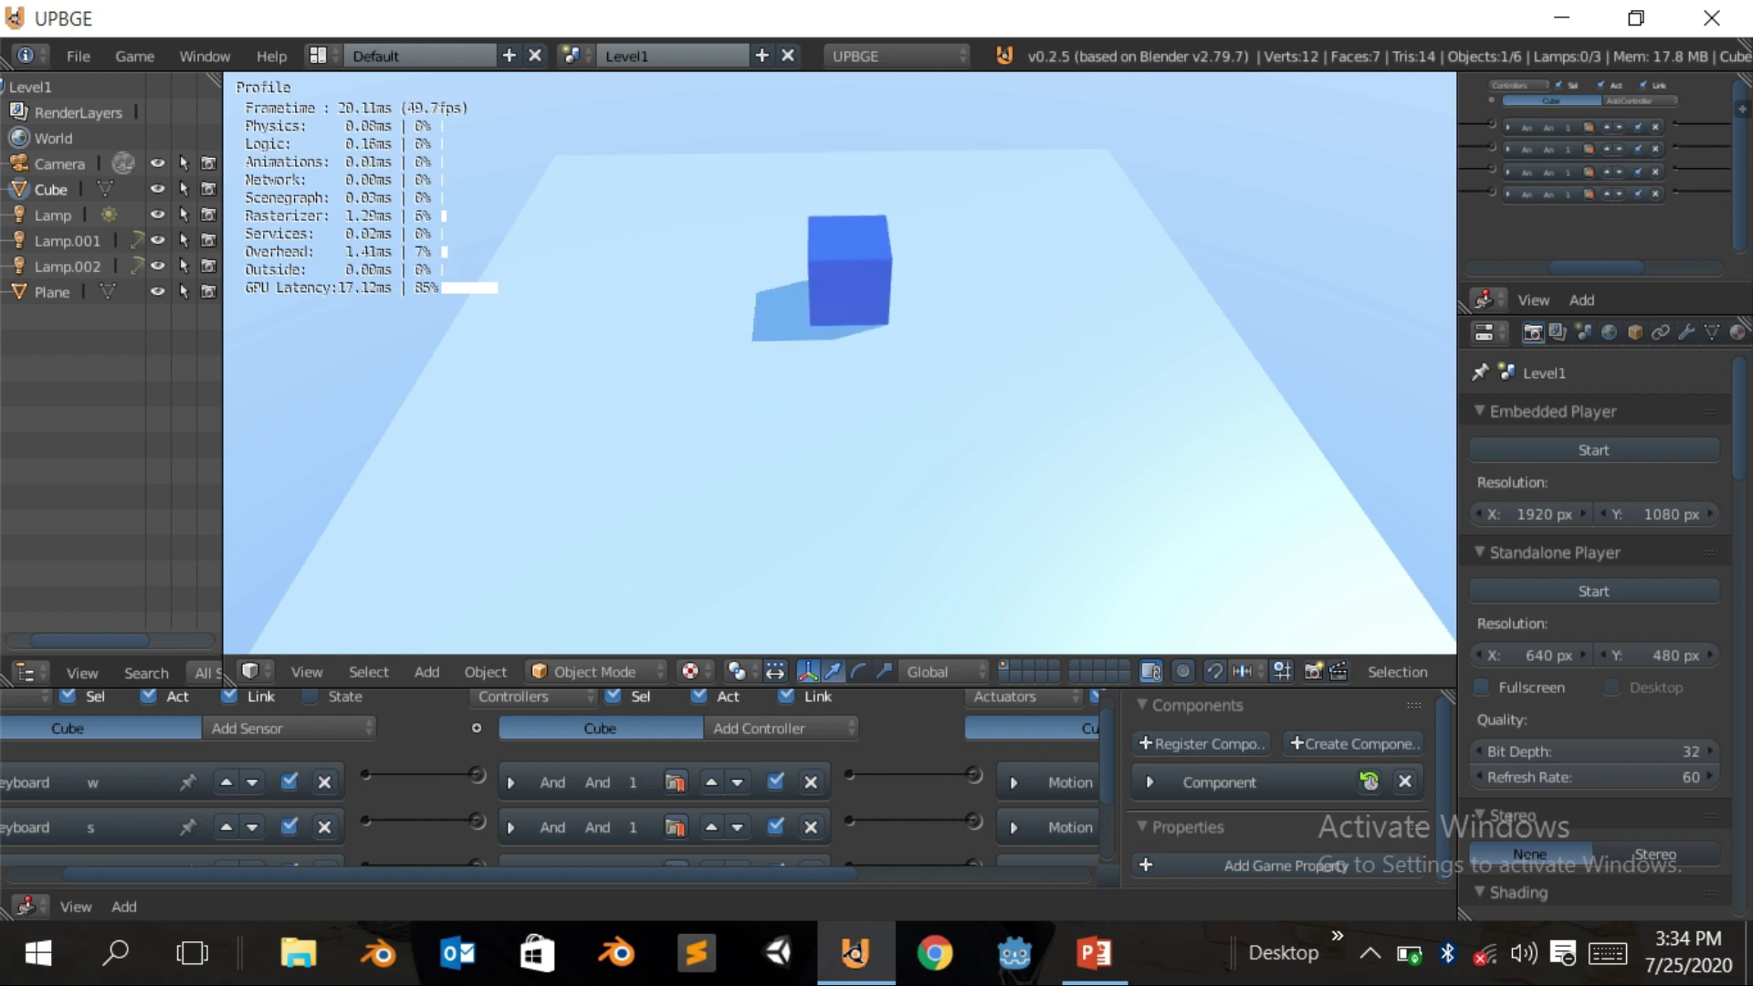
pyautogui.press('s')
pyautogui.press('d')
pyautogui.press('w')
pyautogui.press('a')
pyautogui.press('s')
pyautogui.press('d')
pyautogui.press('w')
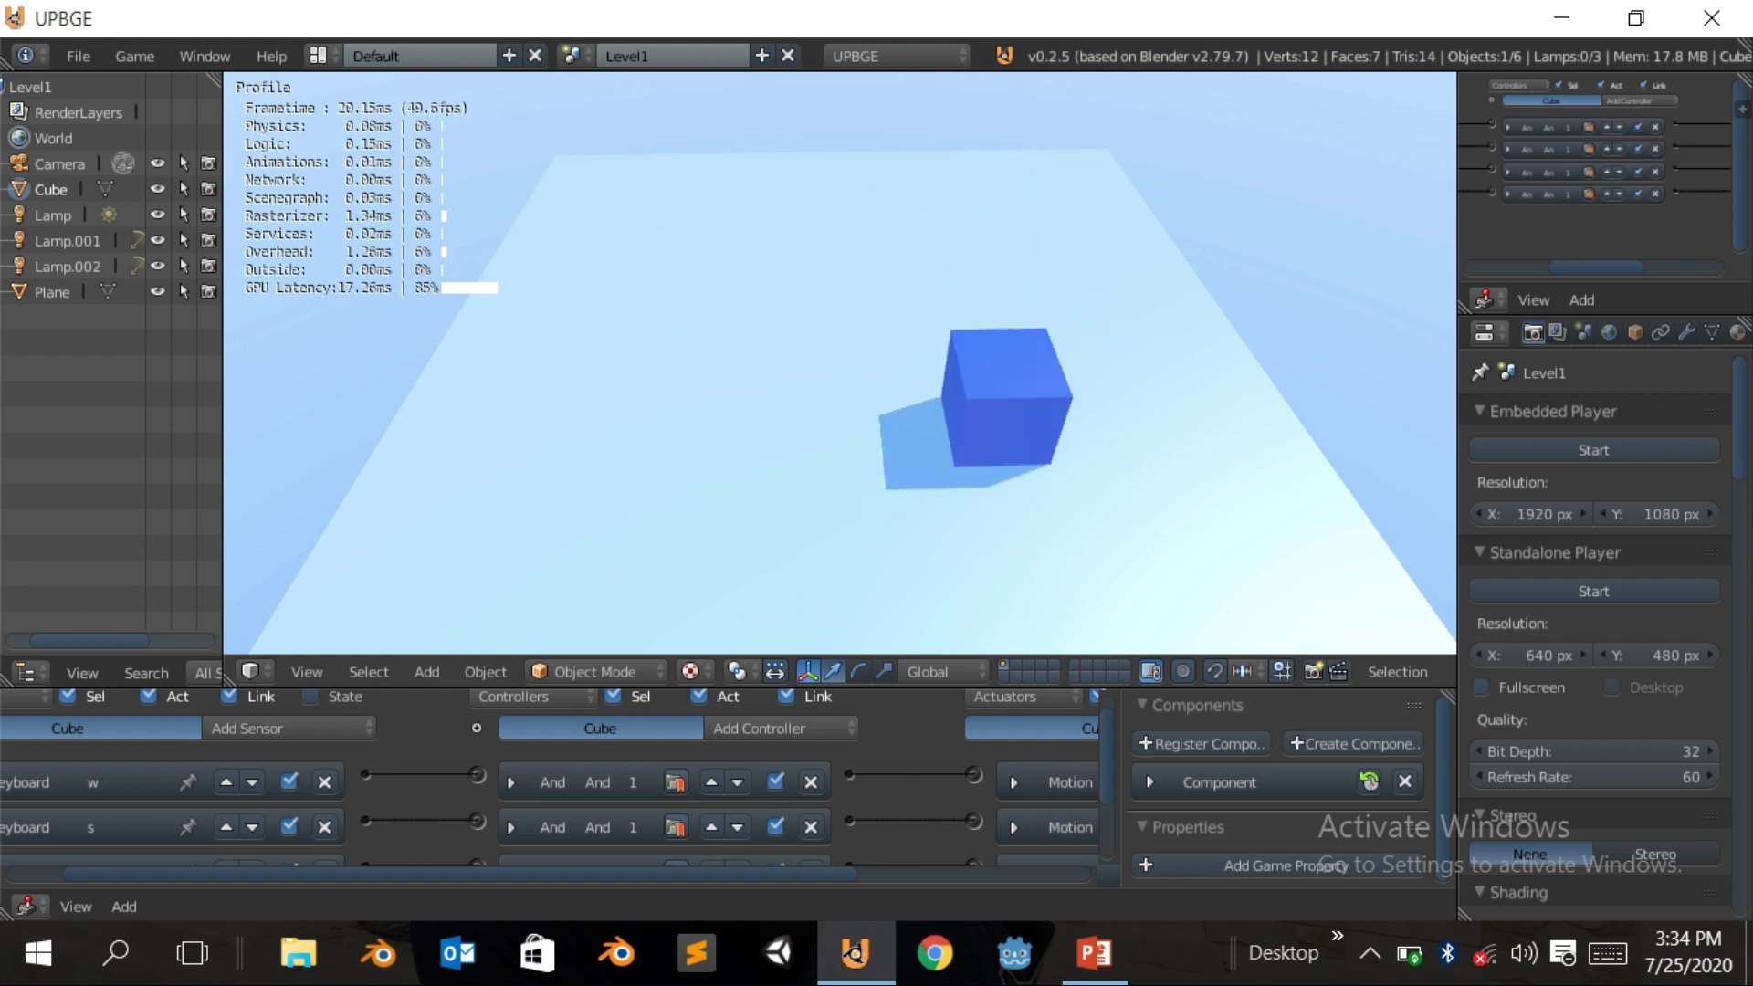
pyautogui.press('w')
pyautogui.press('a')
pyautogui.press('w')
pyautogui.press('d')
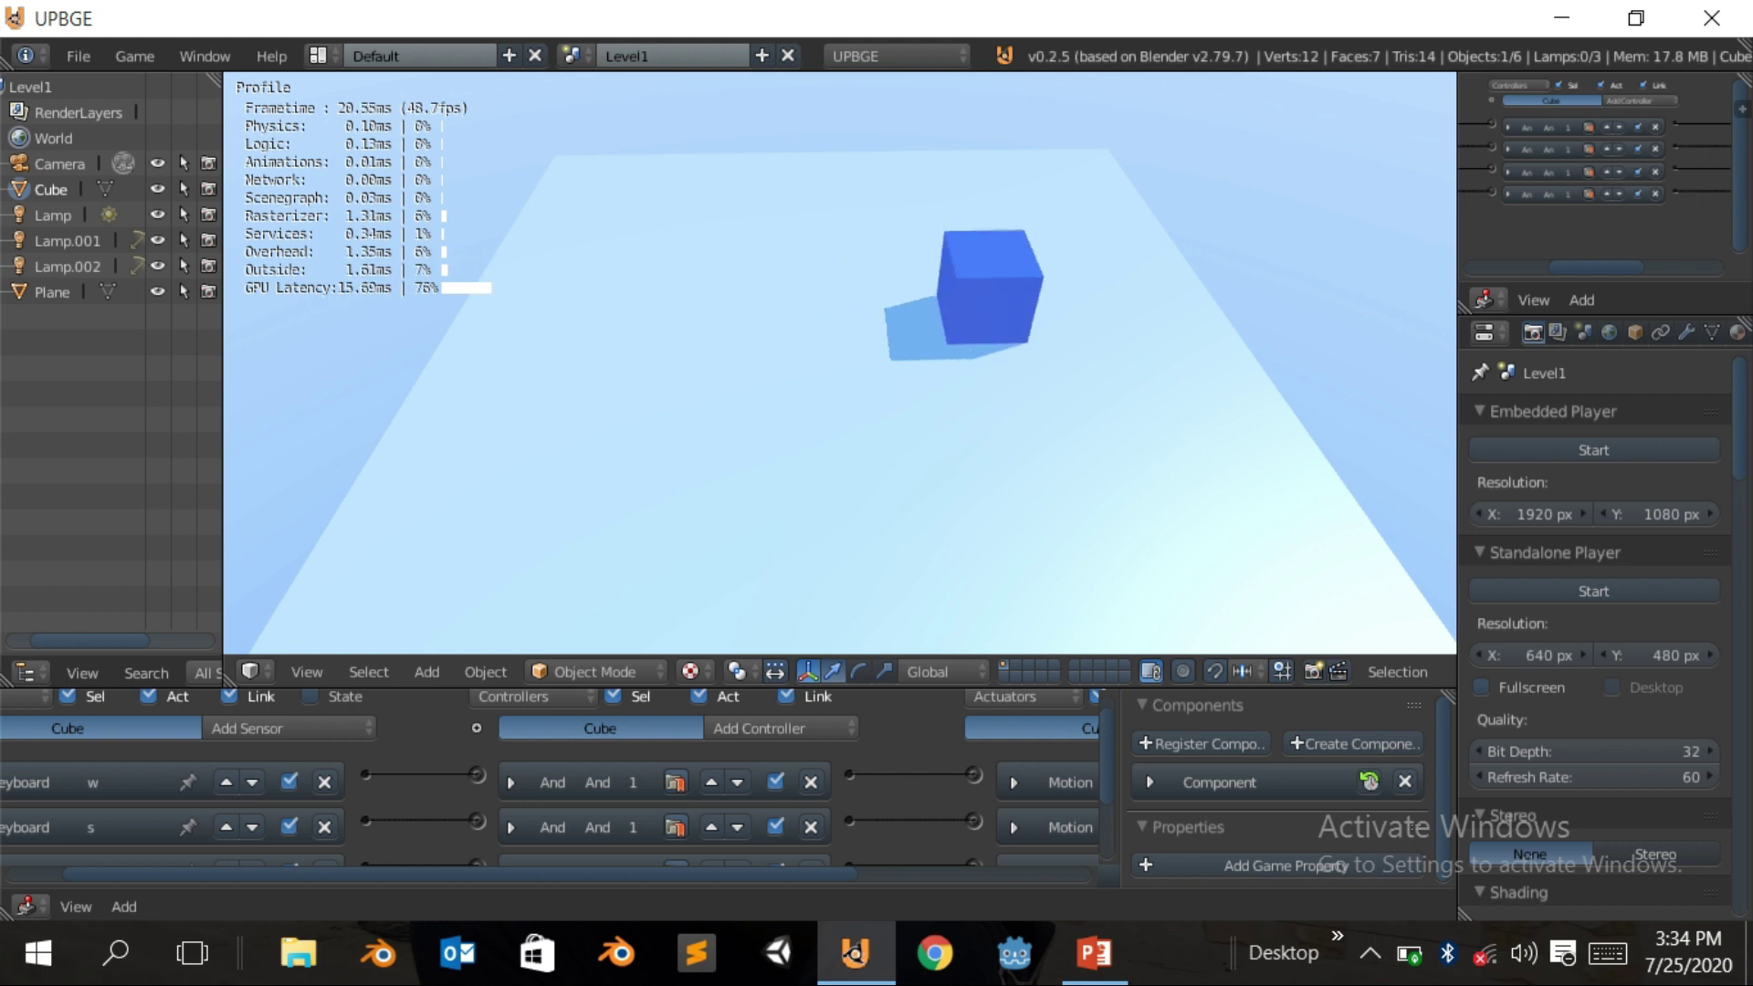
pyautogui.press('s')
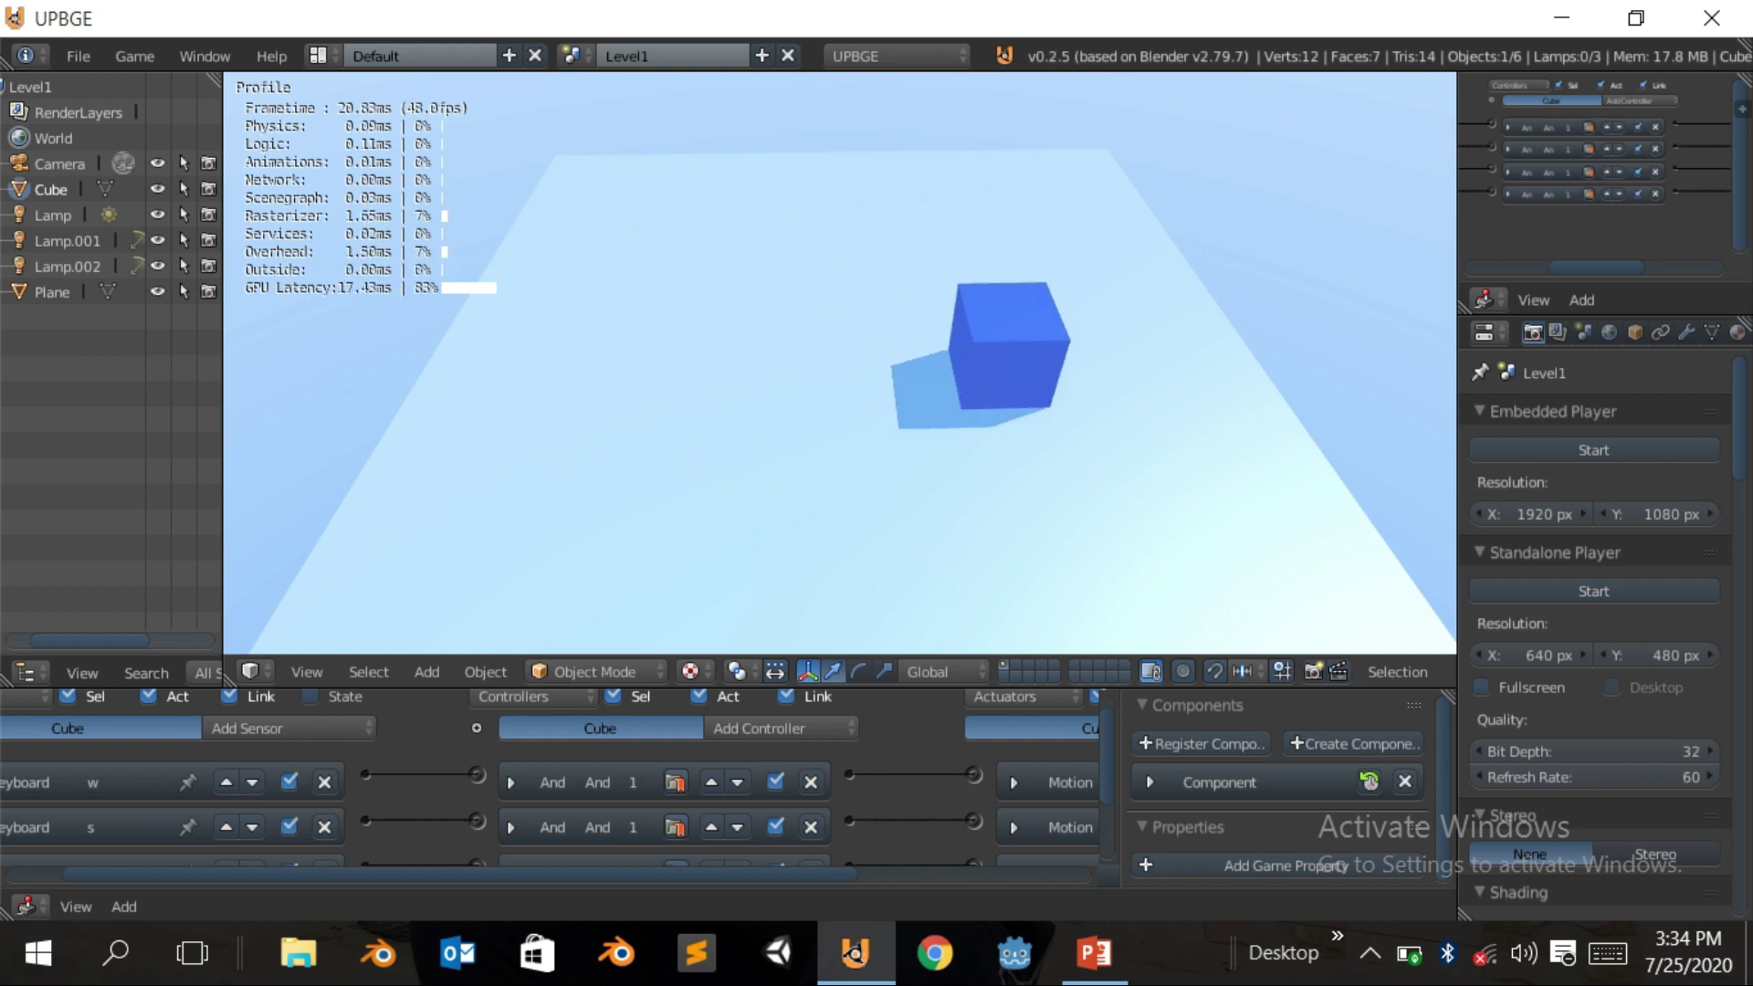